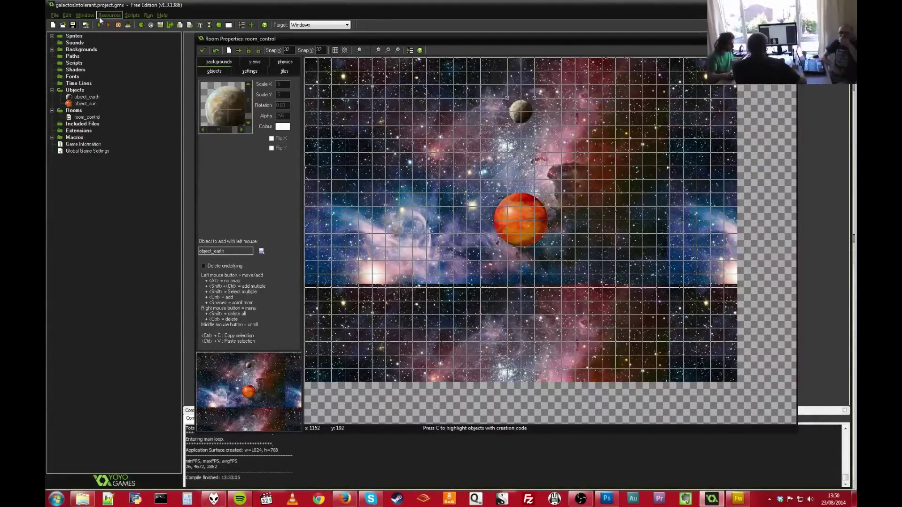
Step: Run the game to preview the planet orbiting the sun, and close the game window
{"action": "left_click", "coordinate": [100, 24]}
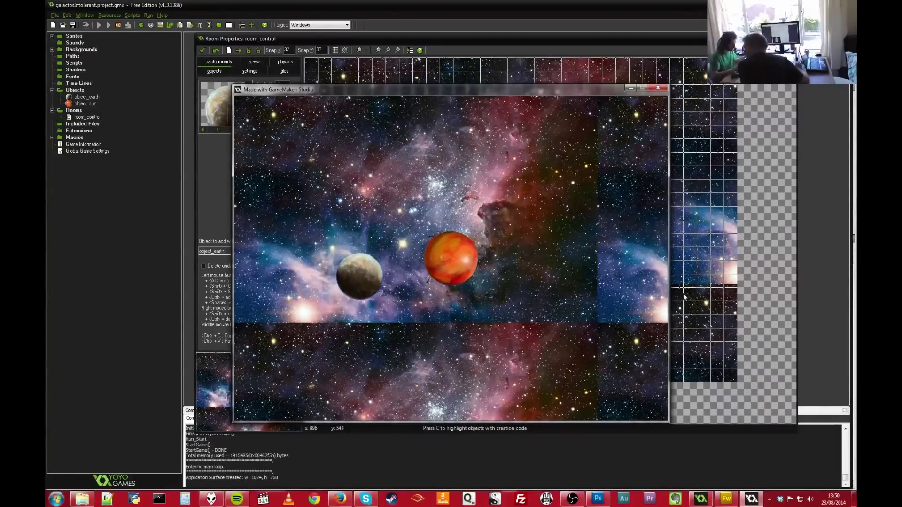
{"action": "key", "text": "Escape"}
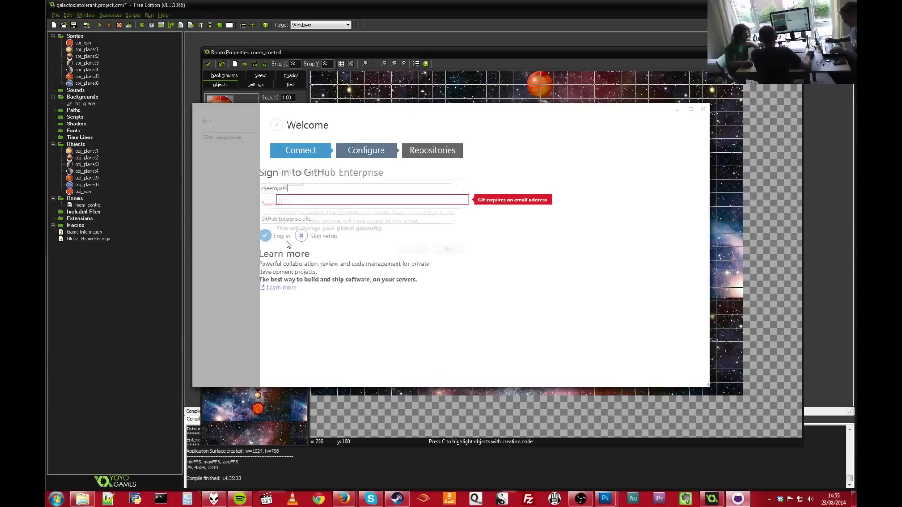
Step: Submit the GitHub Enterprise sign-in in the setup wizard
{"action": "left_click", "coordinate": [290, 238]}
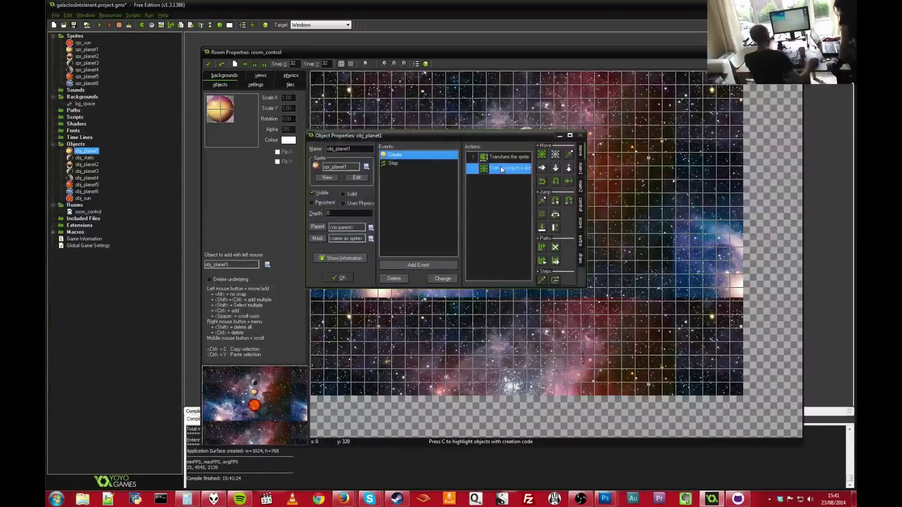
Step: Open the code action in the Step event of obj_planet1
{"action": "left_click", "coordinate": [392, 163]}
{"action": "double_click", "coordinate": [505, 157]}
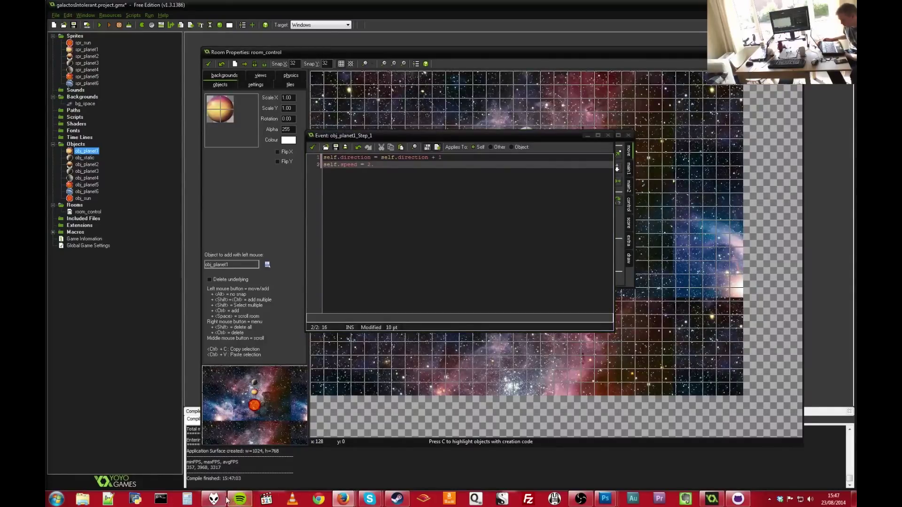
Step: Create a new object in the project's Objects group
{"action": "mouse_move", "coordinate": [381, 501]}
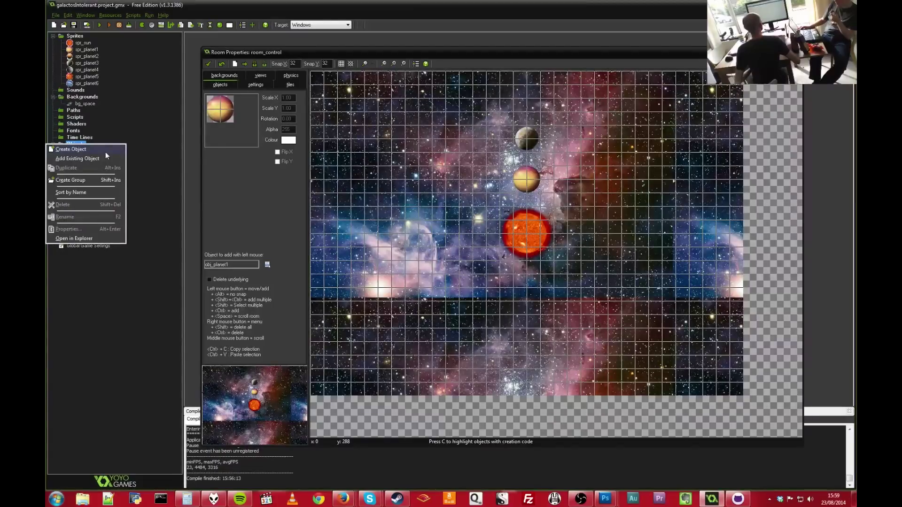
{"action": "left_click", "coordinate": [105, 151]}
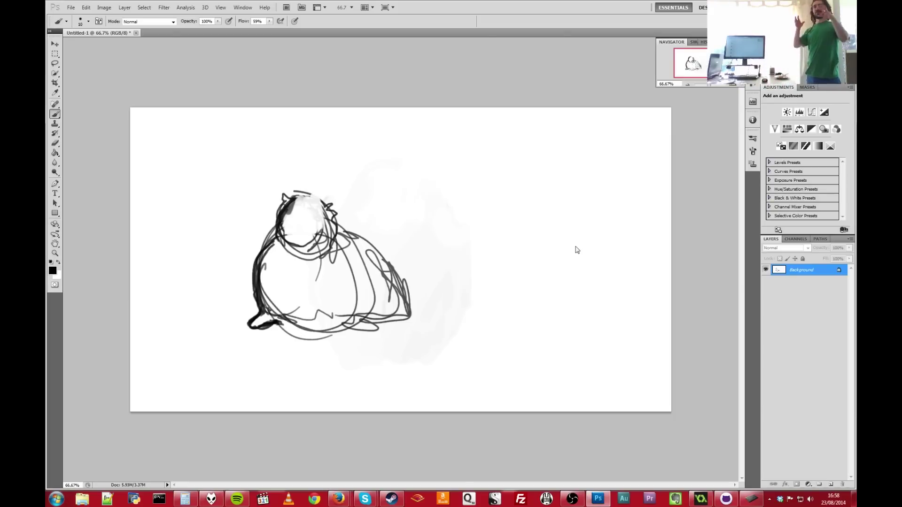
Step: Switch to Photoshop, paste the sea slug photo into the sketch document and move it fully onto the canvas beside the creature
{"action": "key", "text": "ctrl+v"}
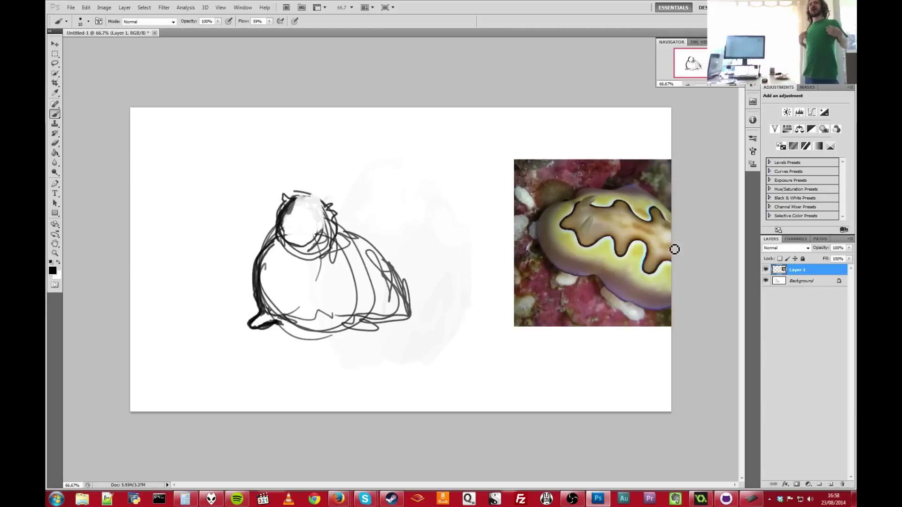
{"action": "left_click", "coordinate": [55, 43]}
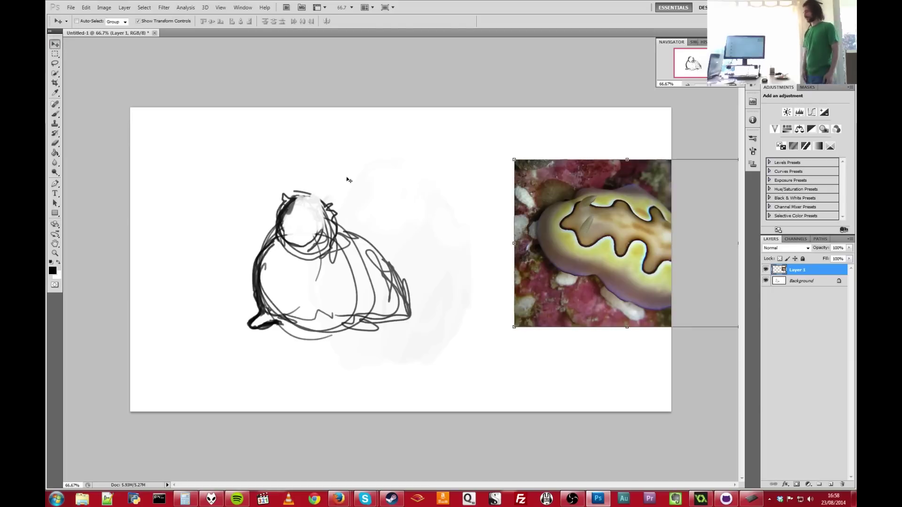
{"action": "mouse_move", "coordinate": [647, 257]}
{"action": "left_mouse_down"}
{"action": "mouse_move", "coordinate": [435, 204]}
{"action": "mouse_move", "coordinate": [579, 228]}
{"action": "mouse_move", "coordinate": [545, 217]}
{"action": "left_mouse_up"}
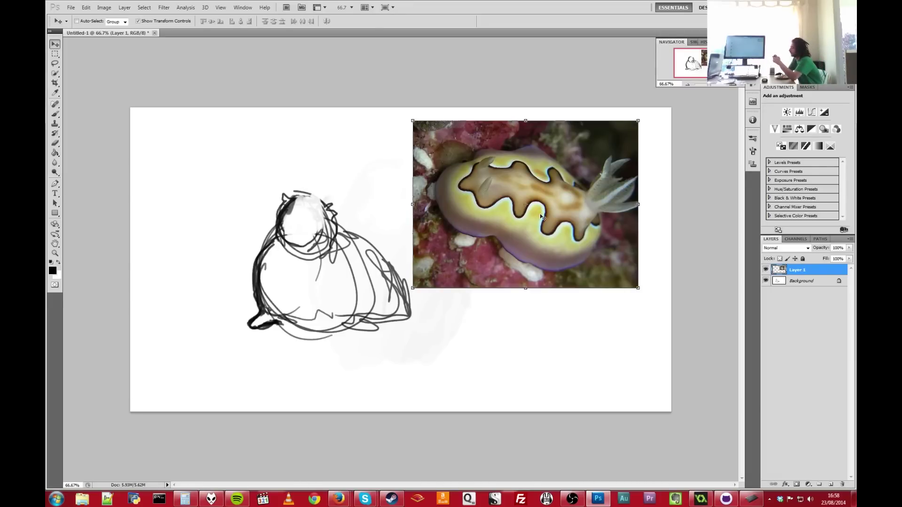
Step: Select the whole canvas of the sea slug photo layer and start a new document for the photo
{"action": "key", "text": "ctrl+a"}
{"action": "left_click", "coordinate": [70, 8]}
{"action": "left_click", "coordinate": [80, 17]}
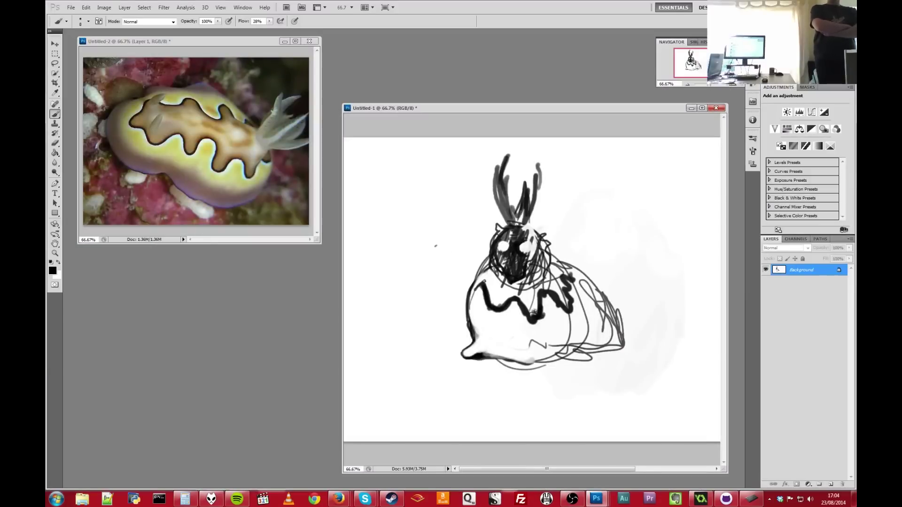
Step: Touch up the eye area of the horned creature sketch with a small brush stroke
{"action": "mouse_move", "coordinate": [513, 244]}
{"action": "left_mouse_down"}
{"action": "mouse_move", "coordinate": [527, 241]}
{"action": "mouse_move", "coordinate": [511, 236]}
{"action": "mouse_move", "coordinate": [501, 248]}
{"action": "left_mouse_up"}
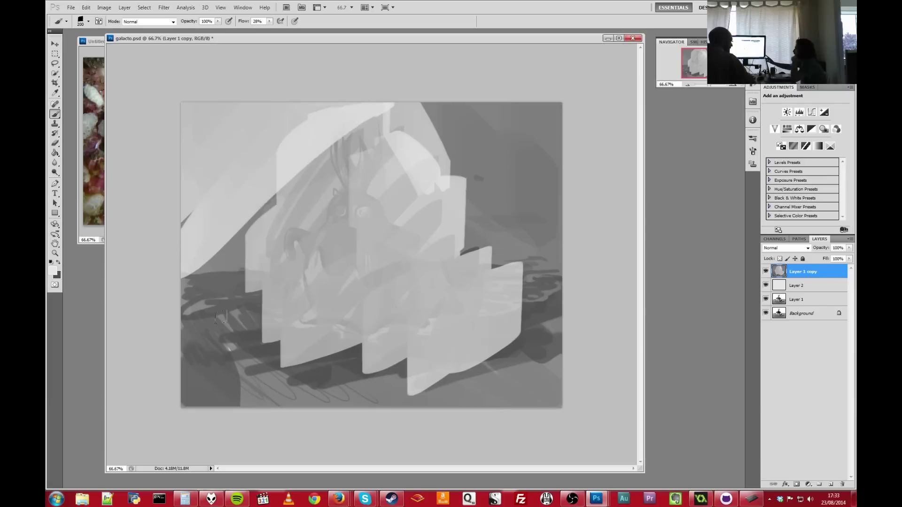
Step: Cover the old sketch and background in galacto.psd with broad light grey strokes on Layer 1 copy
{"action": "left_click_drag", "start_coordinate": [423, 112], "coordinate": [310, 235]}
{"action": "mouse_move", "coordinate": [559, 122]}
{"action": "left_mouse_down"}
{"action": "mouse_move", "coordinate": [429, 286]}
{"action": "mouse_move", "coordinate": [540, 165]}
{"action": "mouse_move", "coordinate": [477, 329]}
{"action": "mouse_move", "coordinate": [535, 263]}
{"action": "mouse_move", "coordinate": [542, 366]}
{"action": "mouse_move", "coordinate": [559, 399]}
{"action": "mouse_move", "coordinate": [188, 356]}
{"action": "left_mouse_up"}
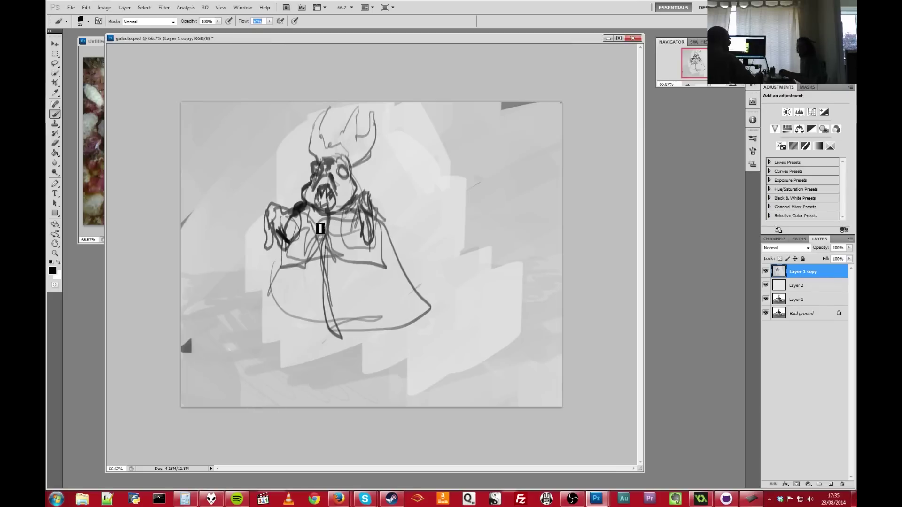
Step: Thicken the raised arm and hand on the left of the creature sketch with black brush strokes
{"action": "left_click", "coordinate": [292, 215]}
{"action": "mouse_move", "coordinate": [291, 215]}
{"action": "left_mouse_down"}
{"action": "mouse_move", "coordinate": [267, 207]}
{"action": "mouse_move", "coordinate": [264, 237]}
{"action": "mouse_move", "coordinate": [274, 212]}
{"action": "mouse_move", "coordinate": [267, 254]}
{"action": "mouse_move", "coordinate": [285, 225]}
{"action": "left_mouse_up"}
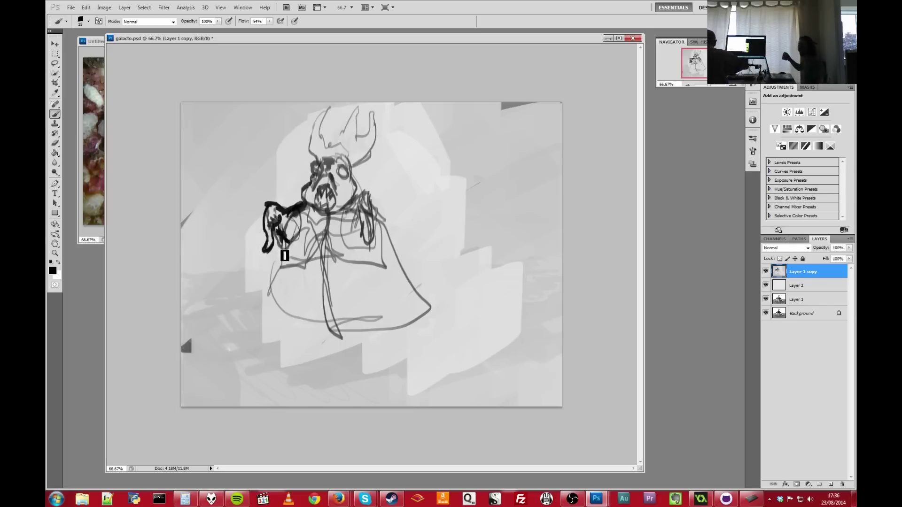
{"action": "mouse_move", "coordinate": [284, 236]}
{"action": "left_mouse_down"}
{"action": "mouse_move", "coordinate": [299, 247]}
{"action": "mouse_move", "coordinate": [294, 260]}
{"action": "left_mouse_up"}
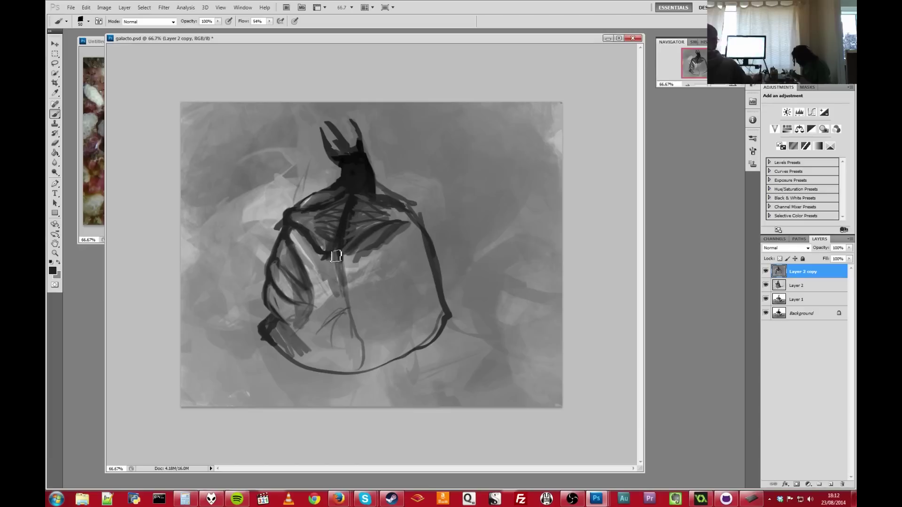
Step: Paint the creature's horned head, centre line and body outline in black over the grey background on Layer 2 copy
{"action": "left_click_drag", "start_coordinate": [353, 254], "coordinate": [359, 245]}
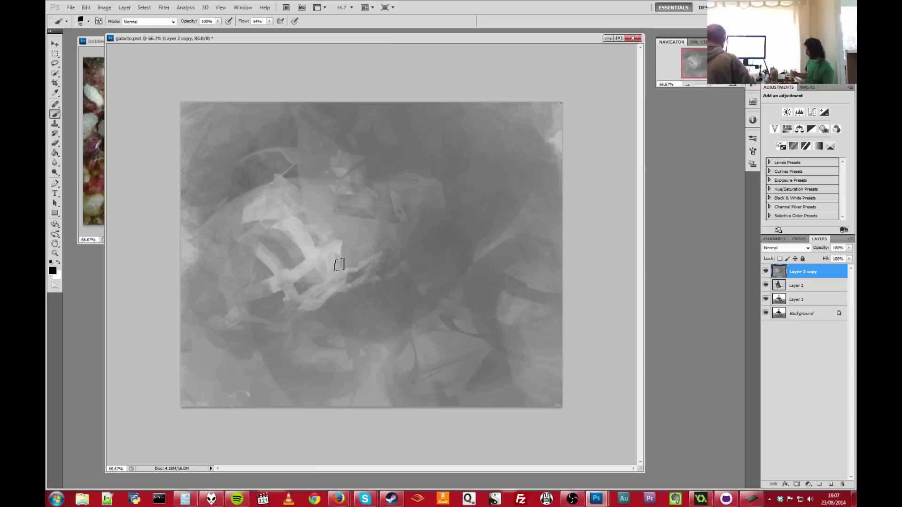
{"action": "mouse_move", "coordinate": [342, 158]}
{"action": "left_mouse_down"}
{"action": "mouse_move", "coordinate": [336, 195]}
{"action": "mouse_move", "coordinate": [379, 206]}
{"action": "left_mouse_up"}
{"action": "mouse_move", "coordinate": [351, 166]}
{"action": "left_mouse_down"}
{"action": "mouse_move", "coordinate": [351, 207]}
{"action": "mouse_move", "coordinate": [346, 161]}
{"action": "mouse_move", "coordinate": [358, 124]}
{"action": "mouse_move", "coordinate": [341, 164]}
{"action": "mouse_move", "coordinate": [358, 155]}
{"action": "mouse_move", "coordinate": [367, 176]}
{"action": "mouse_move", "coordinate": [372, 163]}
{"action": "mouse_move", "coordinate": [318, 166]}
{"action": "mouse_move", "coordinate": [334, 169]}
{"action": "mouse_move", "coordinate": [371, 235]}
{"action": "mouse_move", "coordinate": [394, 186]}
{"action": "mouse_move", "coordinate": [371, 130]}
{"action": "left_mouse_up"}
{"action": "key", "text": "d"}
{"action": "left_click_drag", "start_coordinate": [350, 188], "coordinate": [346, 248]}
{"action": "mouse_move", "coordinate": [347, 207]}
{"action": "left_mouse_down"}
{"action": "mouse_move", "coordinate": [361, 369]}
{"action": "mouse_move", "coordinate": [335, 372]}
{"action": "left_mouse_up"}
{"action": "mouse_move", "coordinate": [395, 363]}
{"action": "left_mouse_down"}
{"action": "mouse_move", "coordinate": [334, 221]}
{"action": "mouse_move", "coordinate": [344, 185]}
{"action": "mouse_move", "coordinate": [289, 223]}
{"action": "mouse_move", "coordinate": [350, 197]}
{"action": "mouse_move", "coordinate": [294, 244]}
{"action": "mouse_move", "coordinate": [288, 268]}
{"action": "left_mouse_up"}
Step: Sample a tone from the painting and shade the chest and shoulder area below the creature's head
{"action": "key", "text": "x"}
{"action": "left_click", "coordinate": [305, 207], "text": "alt"}
{"action": "key", "text": "x"}
{"action": "mouse_move", "coordinate": [380, 216]}
{"action": "left_mouse_down"}
{"action": "mouse_move", "coordinate": [328, 226]}
{"action": "mouse_move", "coordinate": [374, 229]}
{"action": "mouse_move", "coordinate": [380, 211]}
{"action": "mouse_move", "coordinate": [350, 257]}
{"action": "left_mouse_up"}
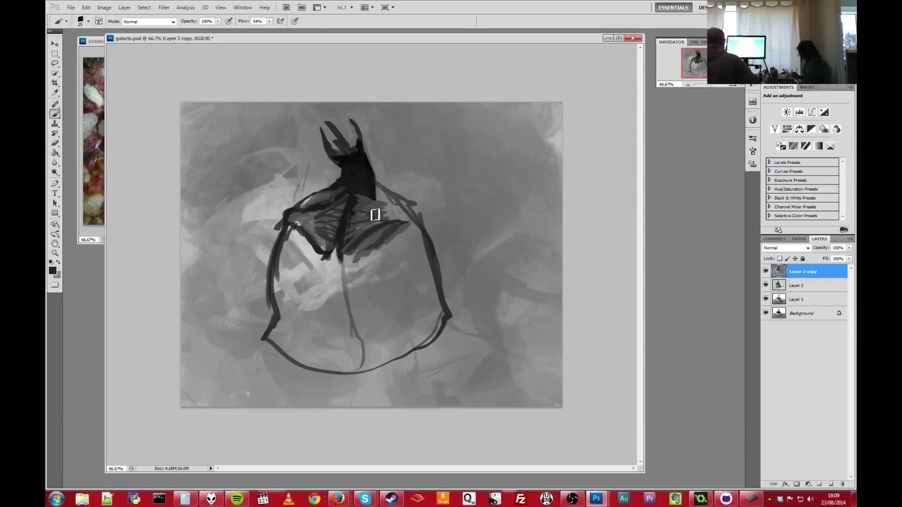
{"action": "left_click_drag", "start_coordinate": [407, 201], "coordinate": [357, 228]}
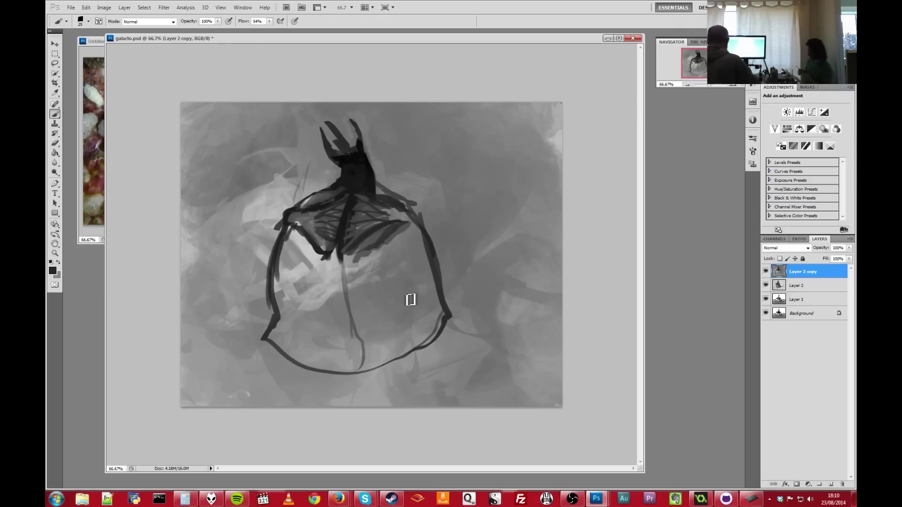
Step: Paint the folds of the left arm and shade the torso and right shoulder with a larger brush
{"action": "mouse_move", "coordinate": [302, 257]}
{"action": "left_mouse_down"}
{"action": "mouse_move", "coordinate": [324, 338]}
{"action": "mouse_move", "coordinate": [280, 264]}
{"action": "mouse_move", "coordinate": [291, 301]}
{"action": "mouse_move", "coordinate": [288, 324]}
{"action": "mouse_move", "coordinate": [279, 318]}
{"action": "mouse_move", "coordinate": [305, 351]}
{"action": "left_mouse_up"}
{"action": "mouse_move", "coordinate": [275, 286]}
{"action": "left_mouse_down"}
{"action": "mouse_move", "coordinate": [270, 305]}
{"action": "mouse_move", "coordinate": [293, 263]}
{"action": "left_mouse_up"}
{"action": "key", "text": "x"}
{"action": "key", "text": "x"}
{"action": "key", "text": "bracketright"}
{"action": "key", "text": "bracketright"}
{"action": "key", "text": "bracketright"}
{"action": "mouse_move", "coordinate": [310, 317]}
{"action": "left_mouse_down"}
{"action": "mouse_move", "coordinate": [291, 257]}
{"action": "mouse_move", "coordinate": [323, 252]}
{"action": "mouse_move", "coordinate": [350, 265]}
{"action": "left_mouse_up"}
{"action": "left_click_drag", "start_coordinate": [387, 202], "coordinate": [408, 218]}
Step: Paint the dark ground shadow beneath the creature, spreading to the lower right edge, using tones sampled from the painting
{"action": "mouse_move", "coordinate": [293, 254]}
{"action": "left_mouse_down"}
{"action": "mouse_move", "coordinate": [268, 319]}
{"action": "mouse_move", "coordinate": [282, 357]}
{"action": "mouse_move", "coordinate": [314, 382]}
{"action": "mouse_move", "coordinate": [425, 367]}
{"action": "mouse_move", "coordinate": [409, 399]}
{"action": "mouse_move", "coordinate": [487, 364]}
{"action": "mouse_move", "coordinate": [467, 317]}
{"action": "mouse_move", "coordinate": [521, 371]}
{"action": "mouse_move", "coordinate": [489, 356]}
{"action": "mouse_move", "coordinate": [308, 374]}
{"action": "mouse_move", "coordinate": [260, 358]}
{"action": "mouse_move", "coordinate": [291, 399]}
{"action": "left_mouse_up"}
{"action": "key", "text": "bracketleft"}
{"action": "key", "text": "bracketright"}
{"action": "left_click", "coordinate": [297, 375], "text": "alt"}
{"action": "left_click", "coordinate": [374, 274], "text": "alt"}
{"action": "key", "text": "bracketleft"}
{"action": "key", "text": "bracketleft"}
{"action": "mouse_move", "coordinate": [452, 306]}
{"action": "left_mouse_down"}
{"action": "mouse_move", "coordinate": [486, 344]}
{"action": "mouse_move", "coordinate": [542, 363]}
{"action": "mouse_move", "coordinate": [557, 378]}
{"action": "left_mouse_up"}
{"action": "mouse_move", "coordinate": [270, 364]}
{"action": "left_mouse_down"}
{"action": "mouse_move", "coordinate": [262, 346]}
{"action": "mouse_move", "coordinate": [298, 401]}
{"action": "left_mouse_up"}
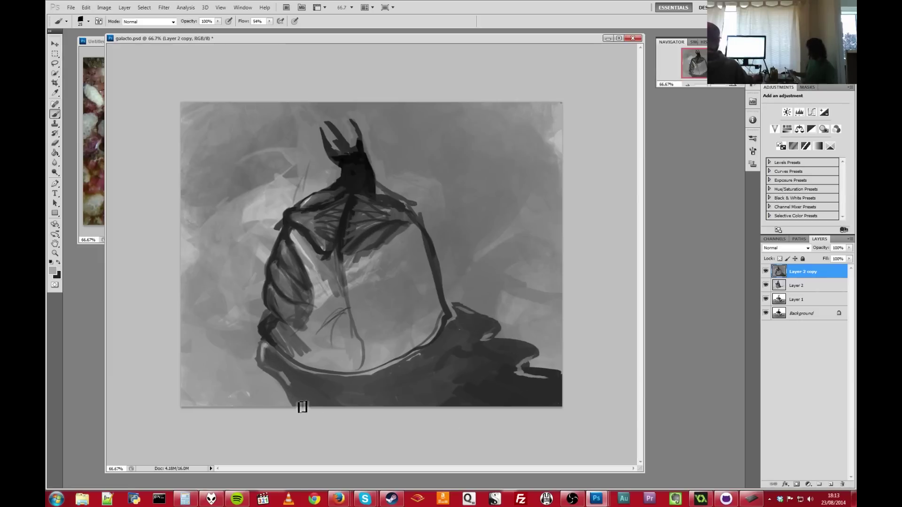
{"action": "left_click", "coordinate": [236, 499]}
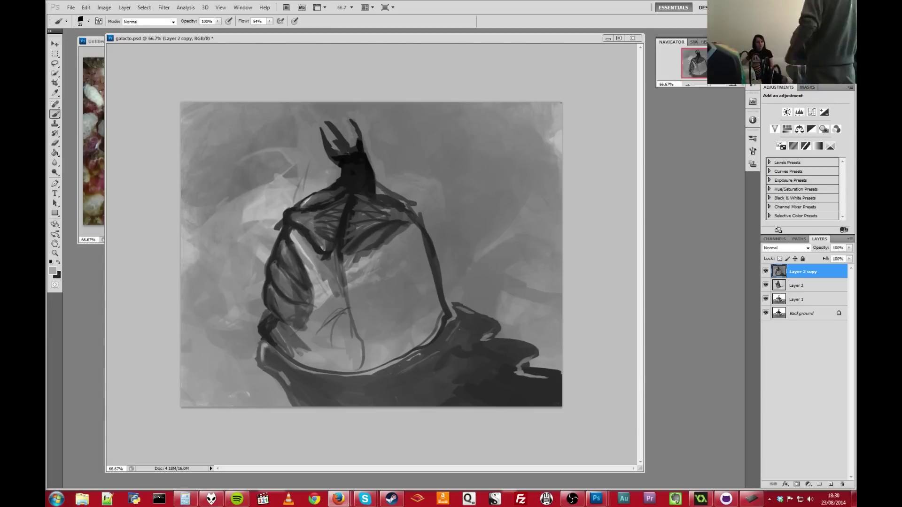
{"action": "left_click", "coordinate": [322, 255]}
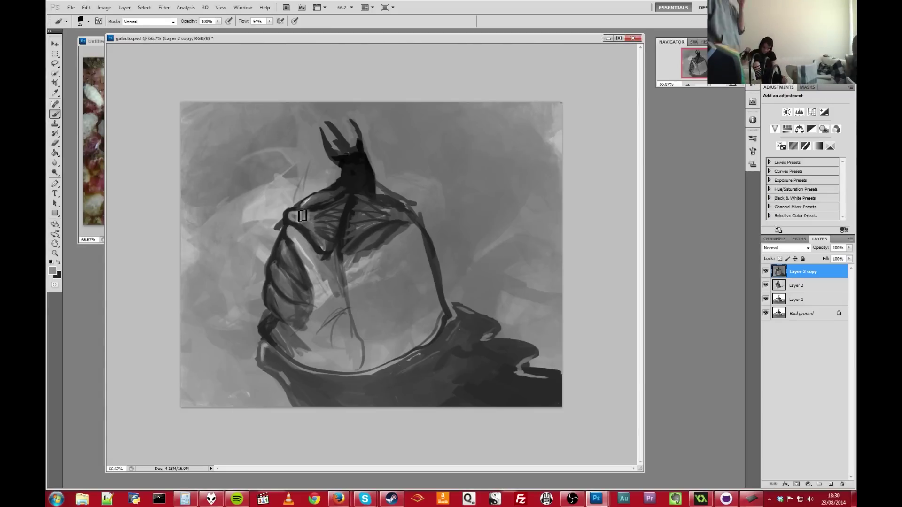
Step: Sample dark tones from the neck and repaint the neck and right shoulder with a larger brush
{"action": "left_click", "coordinate": [358, 191], "text": "alt"}
{"action": "left_click", "coordinate": [370, 190], "text": "alt"}
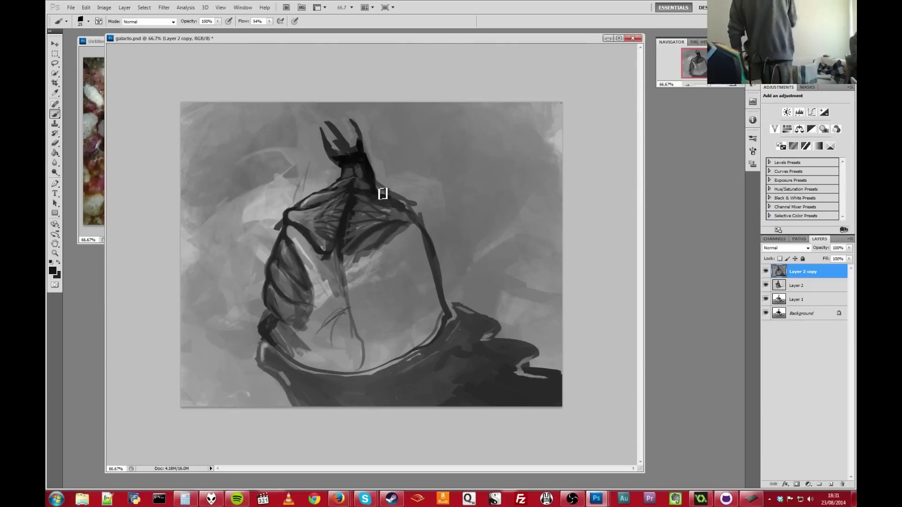
{"action": "key", "text": "bracketright"}
{"action": "key", "text": "bracketright"}
{"action": "key", "text": "bracketright"}
{"action": "mouse_move", "coordinate": [390, 199]}
{"action": "left_mouse_down"}
{"action": "mouse_move", "coordinate": [408, 209]}
{"action": "mouse_move", "coordinate": [363, 192]}
{"action": "mouse_move", "coordinate": [400, 226]}
{"action": "mouse_move", "coordinate": [403, 205]}
{"action": "mouse_move", "coordinate": [365, 164]}
{"action": "left_mouse_up"}
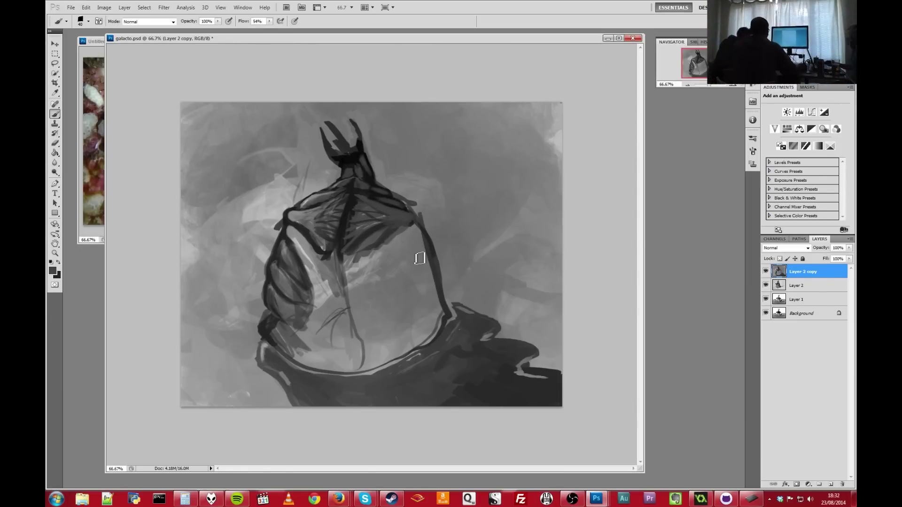
Step: Shade both sides of the chest and its centre line with dark tones sampled from the chest
{"action": "key", "text": "bracketright"}
{"action": "key", "text": "bracketright"}
{"action": "mouse_move", "coordinate": [373, 197]}
{"action": "left_mouse_down"}
{"action": "mouse_move", "coordinate": [373, 232]}
{"action": "mouse_move", "coordinate": [354, 237]}
{"action": "left_mouse_up"}
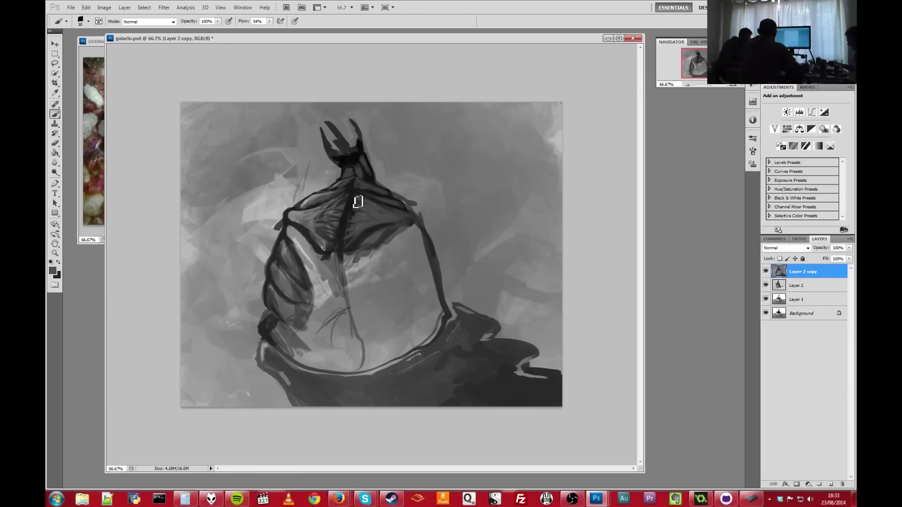
{"action": "left_click", "coordinate": [339, 220], "text": "alt"}
{"action": "left_click_drag", "start_coordinate": [339, 219], "coordinate": [332, 240], "text": "alt"}
{"action": "key", "text": "bracketright"}
{"action": "left_click_drag", "start_coordinate": [383, 216], "coordinate": [350, 221]}
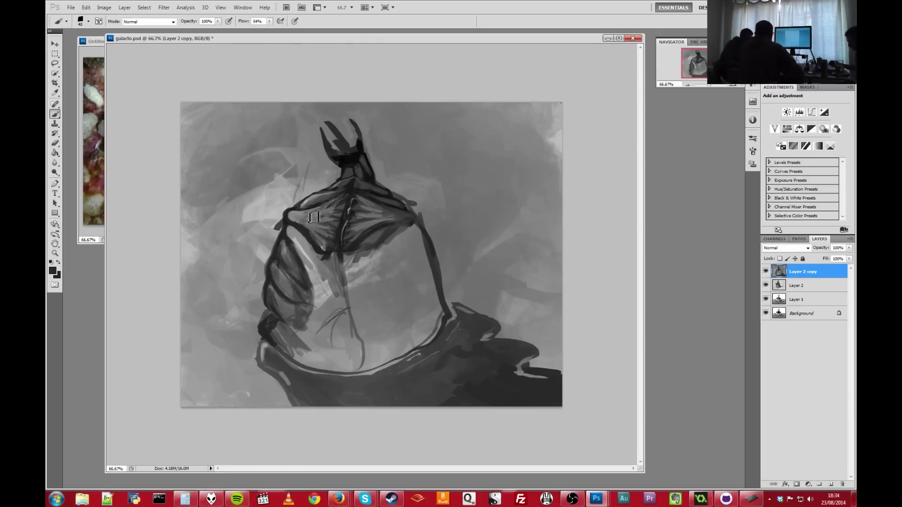
Step: Reshape the right shoulder and paint the inner curve of the right arm using sampled tones
{"action": "left_click", "coordinate": [305, 296], "text": "alt"}
{"action": "key", "text": "bracketright"}
{"action": "key", "text": "bracketright"}
{"action": "key", "text": "bracketright"}
{"action": "mouse_move", "coordinate": [420, 224]}
{"action": "left_mouse_down"}
{"action": "mouse_move", "coordinate": [414, 246]}
{"action": "mouse_move", "coordinate": [383, 268]}
{"action": "mouse_move", "coordinate": [399, 321]}
{"action": "mouse_move", "coordinate": [385, 183]}
{"action": "mouse_move", "coordinate": [413, 203]}
{"action": "left_mouse_up"}
{"action": "left_click", "coordinate": [429, 221], "text": "alt"}
{"action": "left_click", "coordinate": [422, 278], "text": "alt"}
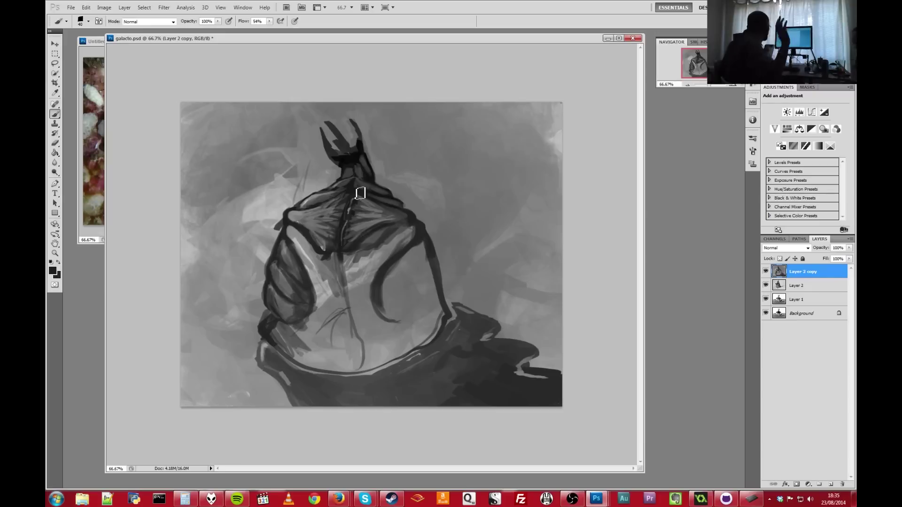
Step: Shade the middle of the torso down to the base, and darken the lower left corner with a smaller brush
{"action": "key", "text": "bracketright"}
{"action": "key", "text": "bracketright"}
{"action": "mouse_move", "coordinate": [360, 193]}
{"action": "left_mouse_down"}
{"action": "mouse_move", "coordinate": [402, 221]}
{"action": "mouse_move", "coordinate": [332, 258]}
{"action": "mouse_move", "coordinate": [304, 233]}
{"action": "mouse_move", "coordinate": [361, 270]}
{"action": "mouse_move", "coordinate": [351, 297]}
{"action": "mouse_move", "coordinate": [364, 321]}
{"action": "mouse_move", "coordinate": [365, 303]}
{"action": "mouse_move", "coordinate": [391, 328]}
{"action": "mouse_move", "coordinate": [335, 290]}
{"action": "mouse_move", "coordinate": [324, 216]}
{"action": "mouse_move", "coordinate": [342, 204]}
{"action": "mouse_move", "coordinate": [328, 209]}
{"action": "mouse_move", "coordinate": [365, 244]}
{"action": "mouse_move", "coordinate": [319, 271]}
{"action": "mouse_move", "coordinate": [344, 371]}
{"action": "mouse_move", "coordinate": [378, 376]}
{"action": "mouse_move", "coordinate": [351, 371]}
{"action": "mouse_move", "coordinate": [365, 353]}
{"action": "left_mouse_up"}
{"action": "key", "text": "bracketleft"}
{"action": "key", "text": "bracketleft"}
{"action": "key", "text": "bracketleft"}
{"action": "key", "text": "bracketleft"}
{"action": "left_click", "coordinate": [267, 316], "text": "alt"}
{"action": "left_click_drag", "start_coordinate": [267, 316], "coordinate": [261, 335]}
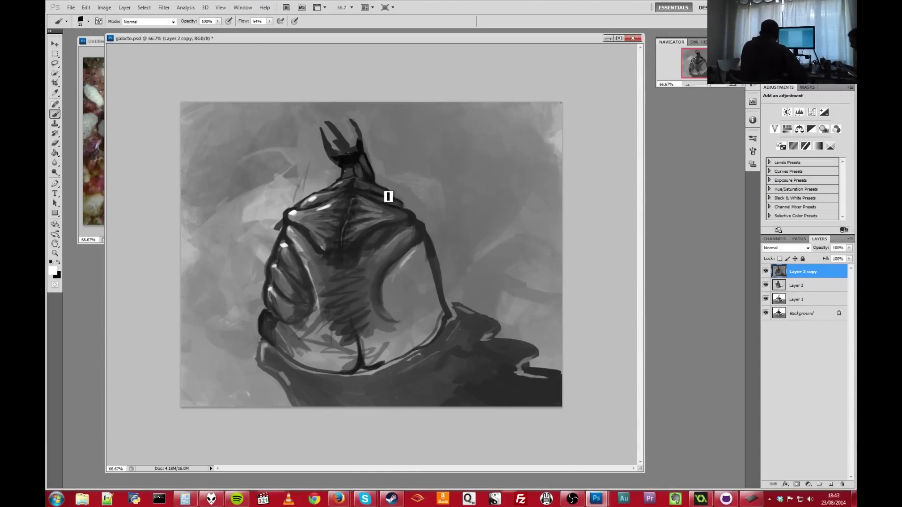
Step: Sample mid greys from the left side of the body and blend the lower belly with a much larger brush
{"action": "left_click", "coordinate": [320, 297], "text": "alt"}
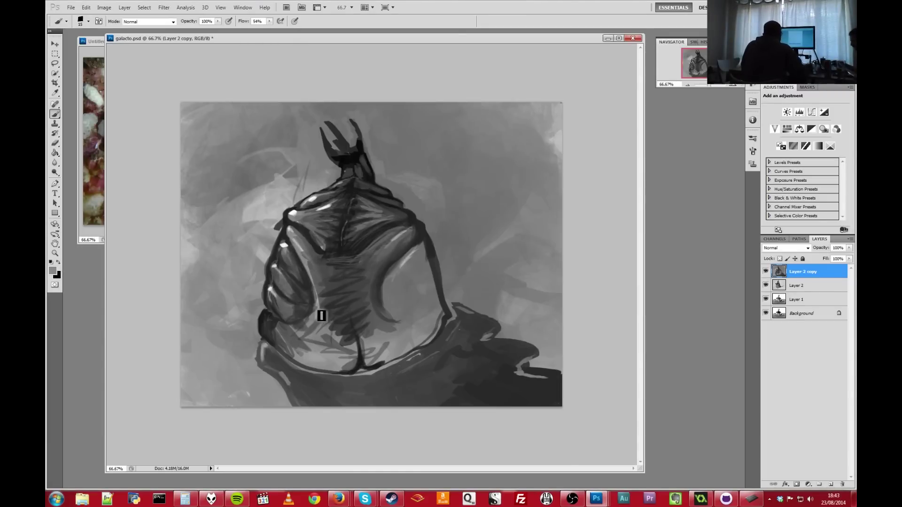
{"action": "left_click", "coordinate": [288, 288], "text": "alt"}
{"action": "key", "text": "bracketright"}
{"action": "key", "text": "bracketright"}
{"action": "key", "text": "bracketright"}
{"action": "key", "text": "bracketright"}
{"action": "key", "text": "bracketright"}
{"action": "key", "text": "bracketright"}
{"action": "mouse_move", "coordinate": [305, 352]}
{"action": "left_mouse_down"}
{"action": "mouse_move", "coordinate": [323, 358]}
{"action": "mouse_move", "coordinate": [352, 328]}
{"action": "mouse_move", "coordinate": [385, 347]}
{"action": "mouse_move", "coordinate": [407, 336]}
{"action": "mouse_move", "coordinate": [431, 245]}
{"action": "mouse_move", "coordinate": [389, 282]}
{"action": "mouse_move", "coordinate": [427, 290]}
{"action": "mouse_move", "coordinate": [402, 314]}
{"action": "mouse_move", "coordinate": [407, 324]}
{"action": "mouse_move", "coordinate": [416, 260]}
{"action": "mouse_move", "coordinate": [425, 291]}
{"action": "mouse_move", "coordinate": [414, 324]}
{"action": "left_mouse_up"}
Step: Set the brush flow to 66% and paint a dark fringe around the creature's base with a smaller brush
{"action": "left_click", "coordinate": [362, 319], "text": "alt"}
{"action": "key", "text": "bracketleft"}
{"action": "key", "text": "bracketleft"}
{"action": "key", "text": "bracketleft"}
{"action": "key", "text": "bracketleft"}
{"action": "mouse_move", "coordinate": [256, 340]}
{"action": "left_mouse_down"}
{"action": "mouse_move", "coordinate": [308, 374]}
{"action": "mouse_move", "coordinate": [342, 382]}
{"action": "mouse_move", "coordinate": [425, 358]}
{"action": "left_mouse_up"}
{"action": "key", "text": "shift+6"}
{"action": "key", "text": "shift+6"}
{"action": "left_click_drag", "start_coordinate": [459, 320], "coordinate": [436, 358]}
{"action": "mouse_move", "coordinate": [285, 370]}
{"action": "left_mouse_down"}
{"action": "mouse_move", "coordinate": [337, 363]}
{"action": "mouse_move", "coordinate": [315, 380]}
{"action": "mouse_move", "coordinate": [391, 376]}
{"action": "mouse_move", "coordinate": [460, 351]}
{"action": "mouse_move", "coordinate": [463, 324]}
{"action": "left_mouse_up"}
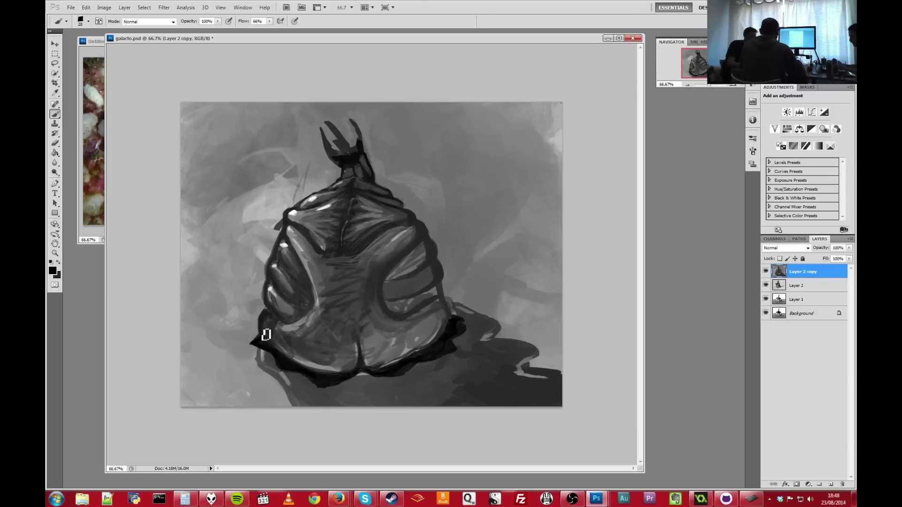
Step: Paint ruffles into the fringe along the base and darken the ground shadow below it
{"action": "key", "text": "bracketright"}
{"action": "left_click", "coordinate": [432, 289], "text": "alt"}
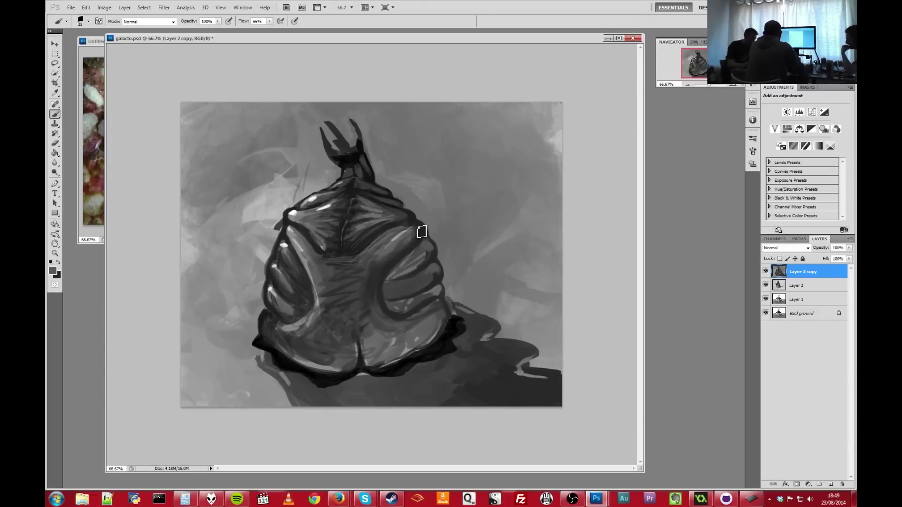
{"action": "key", "text": "bracketleft"}
{"action": "mouse_move", "coordinate": [457, 299]}
{"action": "left_mouse_down"}
{"action": "mouse_move", "coordinate": [463, 329]}
{"action": "mouse_move", "coordinate": [413, 362]}
{"action": "mouse_move", "coordinate": [271, 354]}
{"action": "mouse_move", "coordinate": [356, 392]}
{"action": "left_mouse_up"}
{"action": "key", "text": "bracketright"}
{"action": "key", "text": "bracketright"}
{"action": "mouse_move", "coordinate": [249, 345]}
{"action": "left_mouse_down"}
{"action": "mouse_move", "coordinate": [334, 404]}
{"action": "mouse_move", "coordinate": [469, 348]}
{"action": "mouse_move", "coordinate": [495, 346]}
{"action": "mouse_move", "coordinate": [540, 400]}
{"action": "left_mouse_up"}
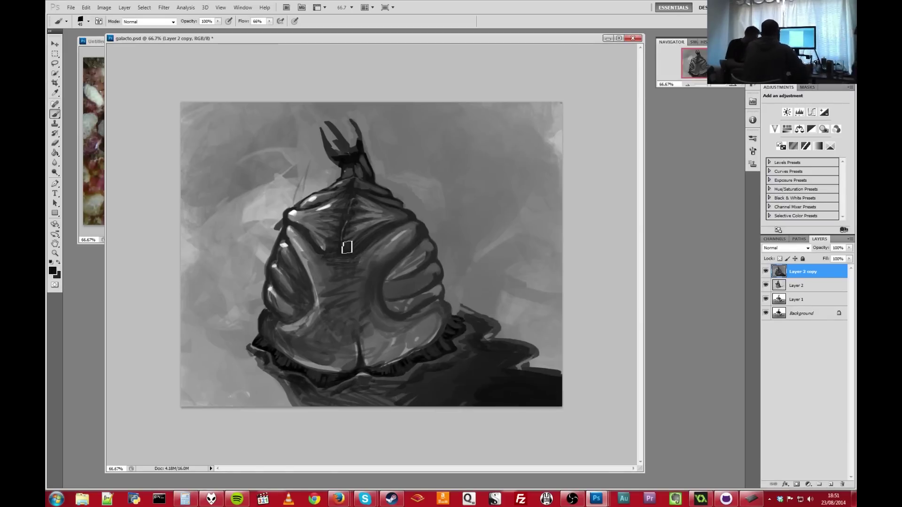
Step: Duplicate the Layer 2 copy layer and add fine light highlights along the base and shadow edges
{"action": "key", "text": "ctrl+j"}
{"action": "key", "text": "x"}
{"action": "key", "text": "bracketleft"}
{"action": "key", "text": "bracketleft"}
{"action": "key", "text": "bracketleft"}
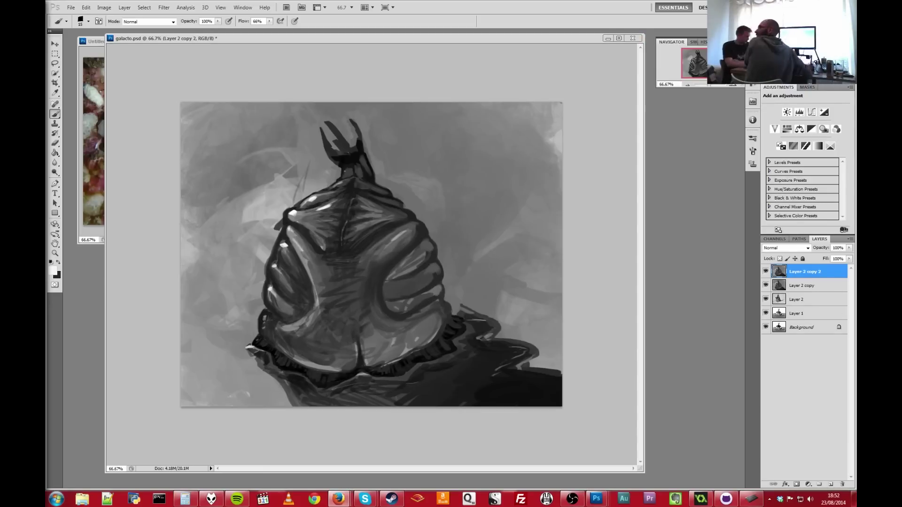
Step: Darken the folds of the right arm with a larger brush
{"action": "key", "text": "bracketright"}
{"action": "key", "text": "bracketright"}
{"action": "key", "text": "x"}
{"action": "key", "text": "bracketright"}
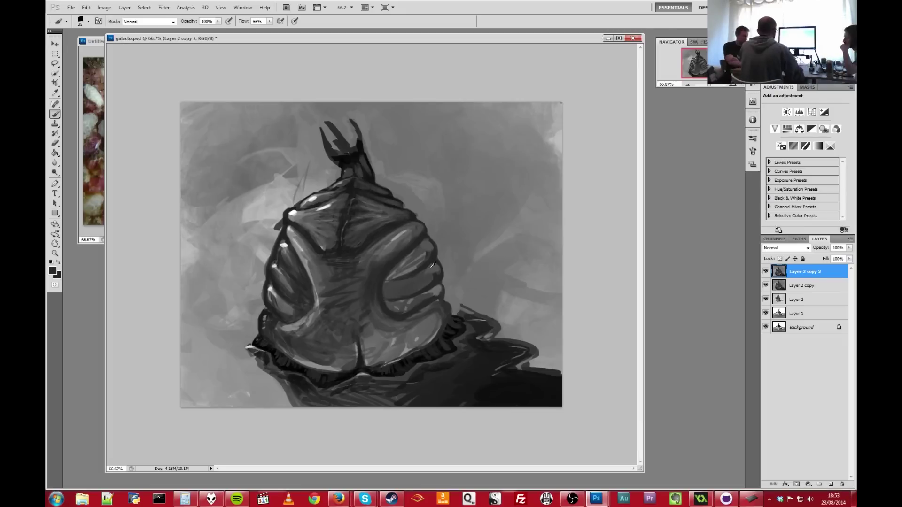
{"action": "mouse_move", "coordinate": [420, 275]}
{"action": "left_mouse_down"}
{"action": "mouse_move", "coordinate": [439, 288]}
{"action": "mouse_move", "coordinate": [395, 302]}
{"action": "mouse_move", "coordinate": [382, 294]}
{"action": "left_mouse_up"}
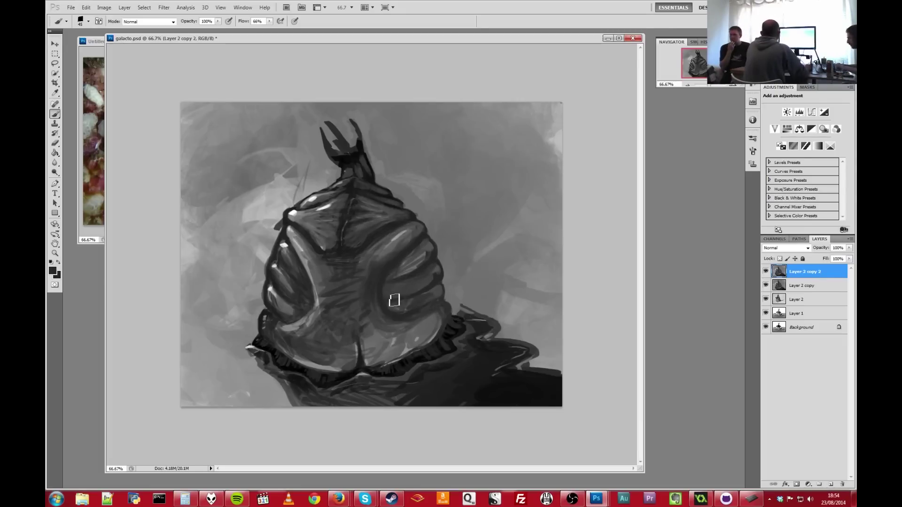
Step: Refine the right arm's folds and the torso shading, alternating light and dark tones at different brush sizes
{"action": "key", "text": "x"}
{"action": "key", "text": "bracketright"}
{"action": "key", "text": "bracketright"}
{"action": "key", "text": "bracketright"}
{"action": "key", "text": "x"}
{"action": "key", "text": "bracketleft"}
{"action": "key", "text": "bracketleft"}
{"action": "key", "text": "bracketleft"}
{"action": "key", "text": "bracketleft"}
{"action": "key", "text": "bracketleft"}
{"action": "key", "text": "bracketleft"}
Step: Repaint the background beside the creature's left side and in the upper right corner with light grey and a larger brush
{"action": "key", "text": "x"}
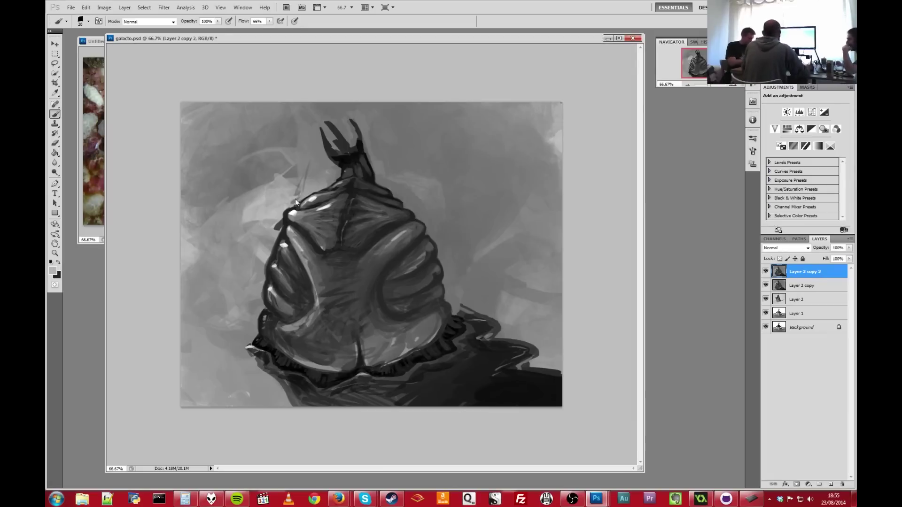
{"action": "mouse_move", "coordinate": [276, 245]}
{"action": "left_mouse_down"}
{"action": "mouse_move", "coordinate": [261, 300]}
{"action": "mouse_move", "coordinate": [244, 248]}
{"action": "mouse_move", "coordinate": [218, 273]}
{"action": "mouse_move", "coordinate": [219, 342]}
{"action": "mouse_move", "coordinate": [194, 218]}
{"action": "mouse_move", "coordinate": [249, 172]}
{"action": "mouse_move", "coordinate": [262, 114]}
{"action": "mouse_move", "coordinate": [303, 172]}
{"action": "mouse_move", "coordinate": [264, 197]}
{"action": "mouse_move", "coordinate": [232, 282]}
{"action": "left_mouse_up"}
{"action": "key", "text": "bracketright"}
{"action": "key", "text": "bracketright"}
{"action": "key", "text": "bracketright"}
{"action": "key", "text": "bracketright"}
{"action": "key", "text": "bracketright"}
{"action": "key", "text": "bracketright"}
{"action": "key", "text": "bracketright"}
{"action": "key", "text": "bracketright"}
{"action": "key", "text": "bracketright"}
{"action": "mouse_move", "coordinate": [540, 136]}
{"action": "left_mouse_down"}
{"action": "mouse_move", "coordinate": [509, 175]}
{"action": "mouse_move", "coordinate": [558, 160]}
{"action": "left_mouse_up"}
Step: Reshape the creature's body with Liquify and start painting a small dark limb at its right shoulder in a sampled tone
{"action": "key", "text": "ctrl+shift+x"}
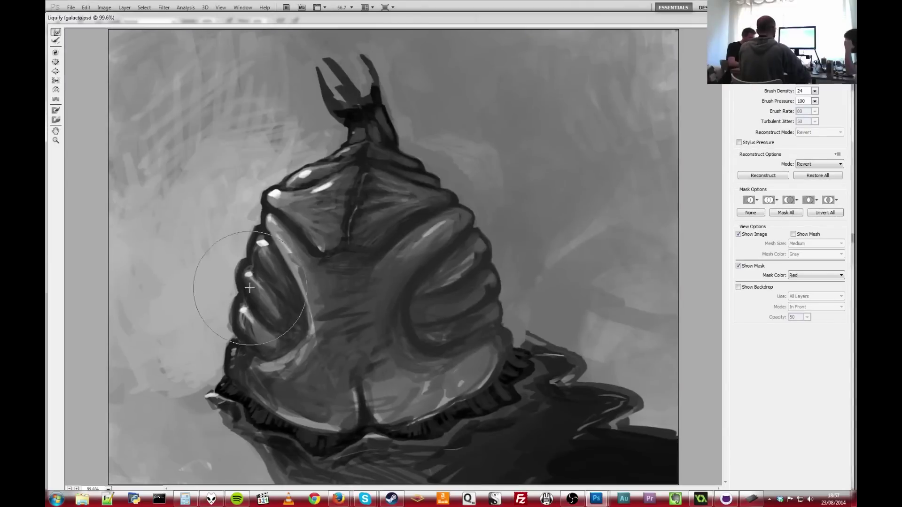
{"action": "mouse_move", "coordinate": [301, 225]}
{"action": "left_mouse_down"}
{"action": "mouse_move", "coordinate": [433, 312]}
{"action": "mouse_move", "coordinate": [237, 368]}
{"action": "mouse_move", "coordinate": [206, 392]}
{"action": "mouse_move", "coordinate": [561, 378]}
{"action": "mouse_move", "coordinate": [554, 361]}
{"action": "mouse_move", "coordinate": [378, 451]}
{"action": "mouse_move", "coordinate": [475, 357]}
{"action": "left_mouse_up"}
{"action": "key", "text": "b"}
{"action": "key", "text": "Return"}
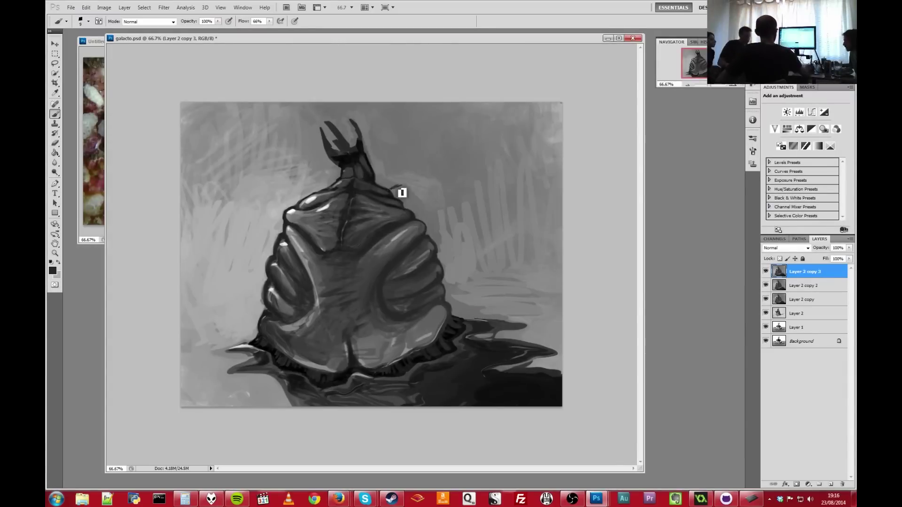
{"action": "mouse_move", "coordinate": [401, 191]}
{"action": "left_mouse_down"}
{"action": "mouse_move", "coordinate": [418, 185]}
{"action": "mouse_move", "coordinate": [425, 166]}
{"action": "mouse_move", "coordinate": [422, 206]}
{"action": "left_mouse_up"}
{"action": "left_click", "coordinate": [393, 188], "text": "alt"}
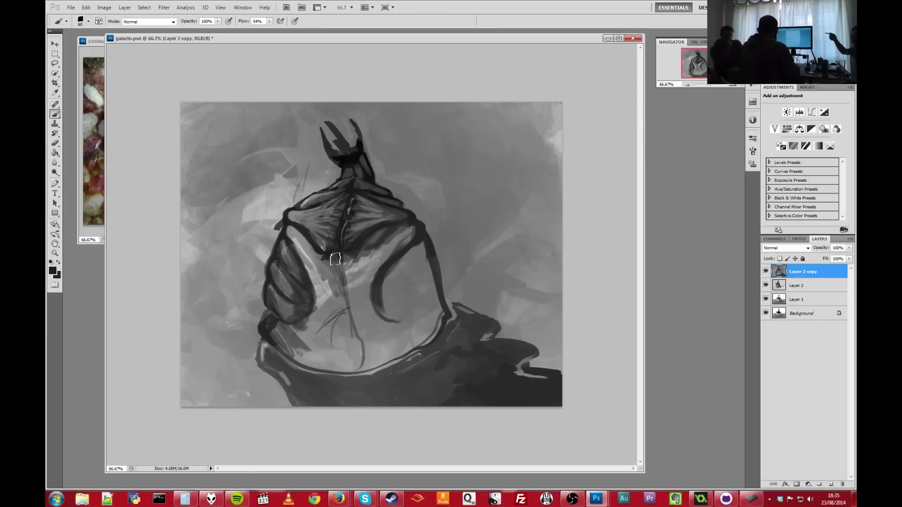
Step: Shade the torso with dark strokes and paint the vertical crease at the belly's lower edge at varying brush sizes
{"action": "mouse_move", "coordinate": [310, 240]}
{"action": "left_mouse_down"}
{"action": "mouse_move", "coordinate": [375, 368]}
{"action": "mouse_move", "coordinate": [348, 375]}
{"action": "left_mouse_up"}
{"action": "key", "text": "bracketleft"}
{"action": "key", "text": "bracketleft"}
{"action": "key", "text": "bracketleft"}
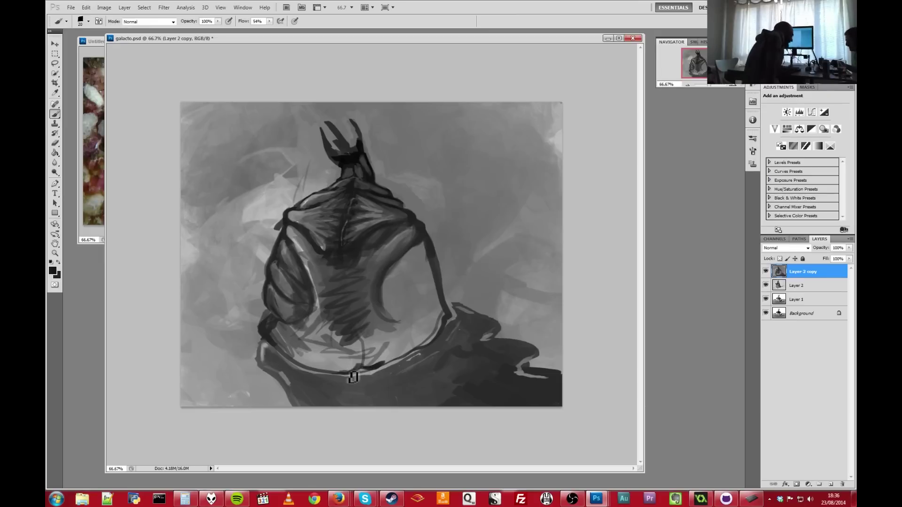
{"action": "left_click_drag", "start_coordinate": [364, 355], "coordinate": [358, 371]}
{"action": "left_click_drag", "start_coordinate": [362, 338], "coordinate": [361, 358]}
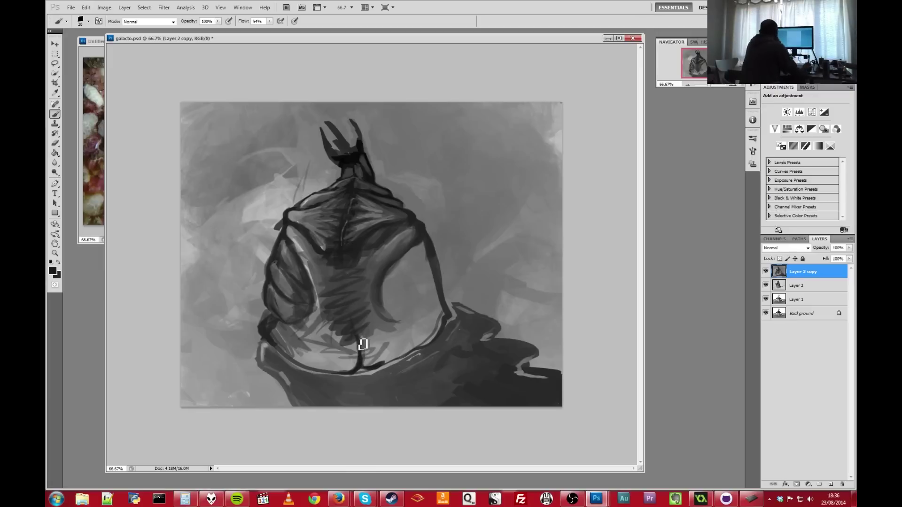
{"action": "key", "text": "bracketright"}
{"action": "left_click_drag", "start_coordinate": [366, 352], "coordinate": [359, 370]}
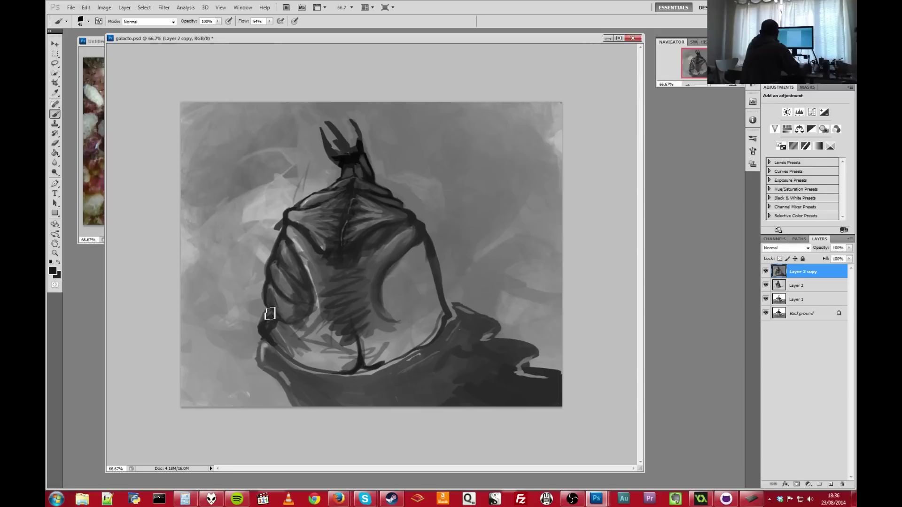
{"action": "key", "text": "bracketleft"}
{"action": "key", "text": "bracketleft"}
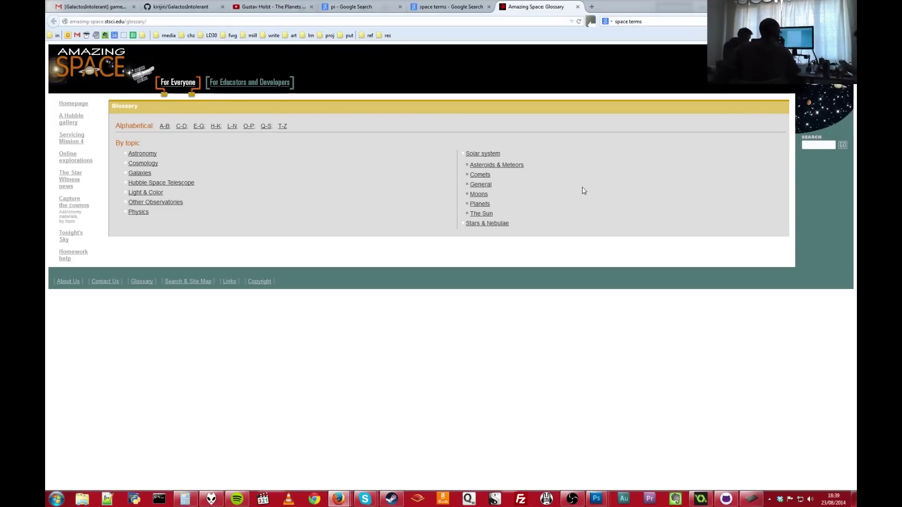
Step: Switch to Firefox and open the Stars & Nebulae topic in the Amazing Space glossary
{"action": "left_click", "coordinate": [487, 223]}
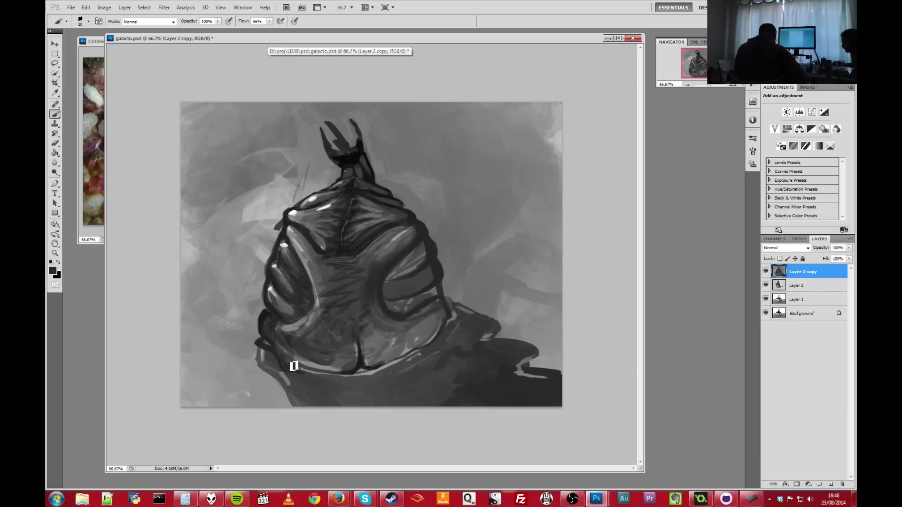
Step: Paint a black frill along the lower left base of the creature in galacto.psd after swapping the brush colours
{"action": "key", "text": "bracketright"}
{"action": "left_click", "coordinate": [59, 262]}
{"action": "key", "text": "bracketright"}
{"action": "mouse_move", "coordinate": [264, 347]}
{"action": "left_mouse_down"}
{"action": "mouse_move", "coordinate": [256, 344]}
{"action": "mouse_move", "coordinate": [271, 349]}
{"action": "mouse_move", "coordinate": [255, 344]}
{"action": "mouse_move", "coordinate": [314, 374]}
{"action": "left_mouse_up"}
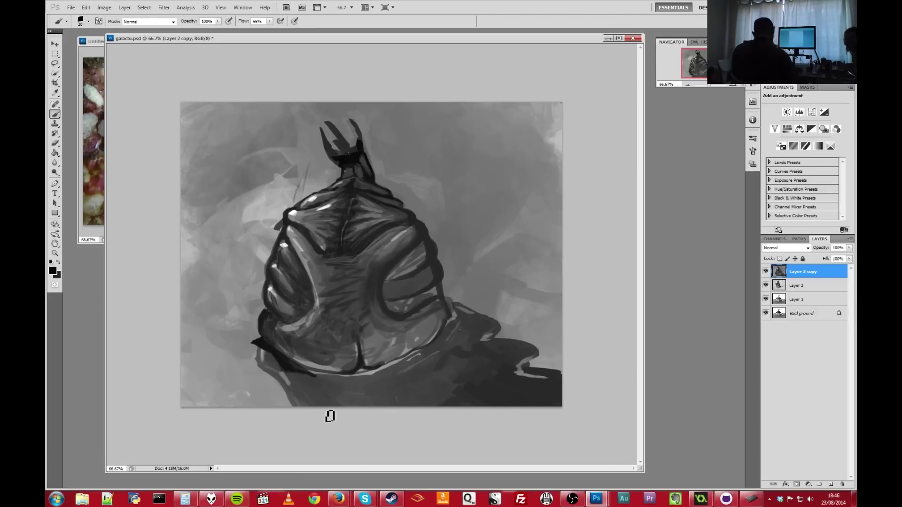
{"action": "left_click_drag", "start_coordinate": [256, 346], "coordinate": [310, 377]}
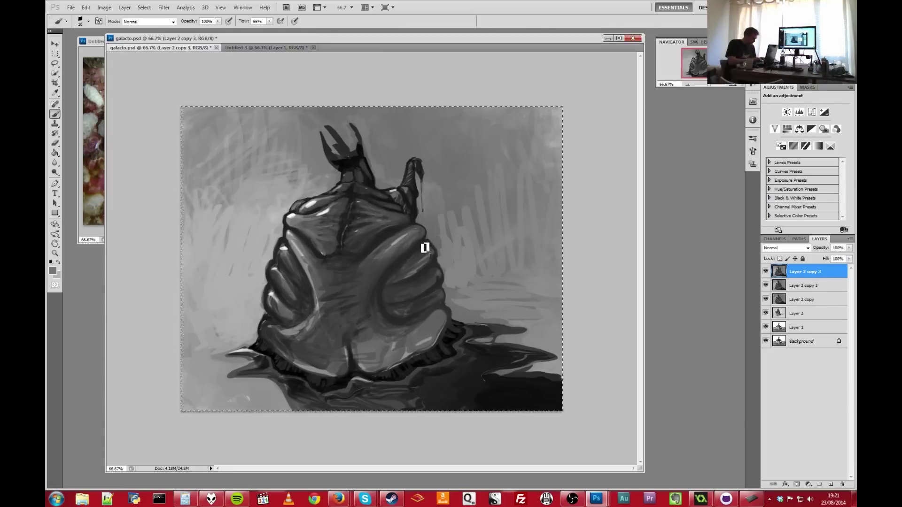
Step: Switch from galacto.psd to another document and refine the insect creature's eye and rear limb tip with small dark strokes
{"action": "left_click", "coordinate": [261, 47]}
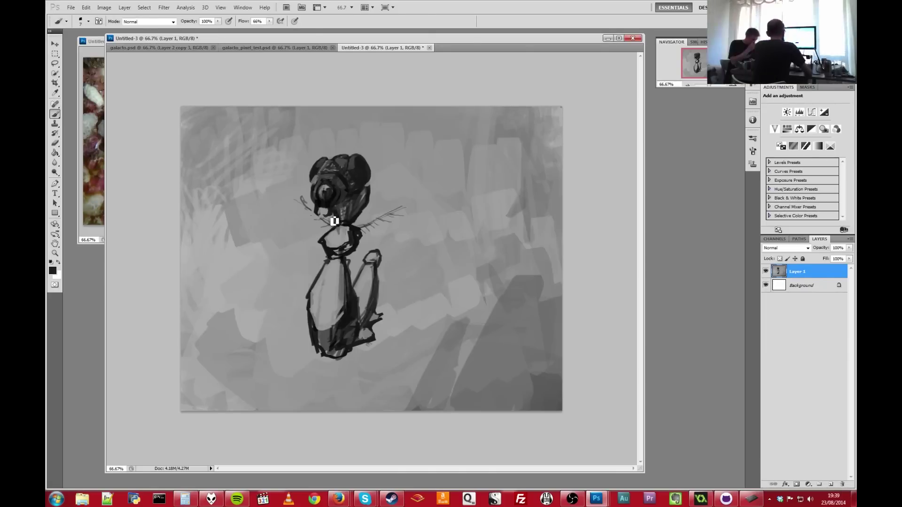
{"action": "key", "text": "bracketright"}
{"action": "key", "text": "bracketright"}
{"action": "key", "text": "bracketright"}
{"action": "key", "text": "bracketleft"}
{"action": "key", "text": "bracketleft"}
{"action": "key", "text": "bracketleft"}
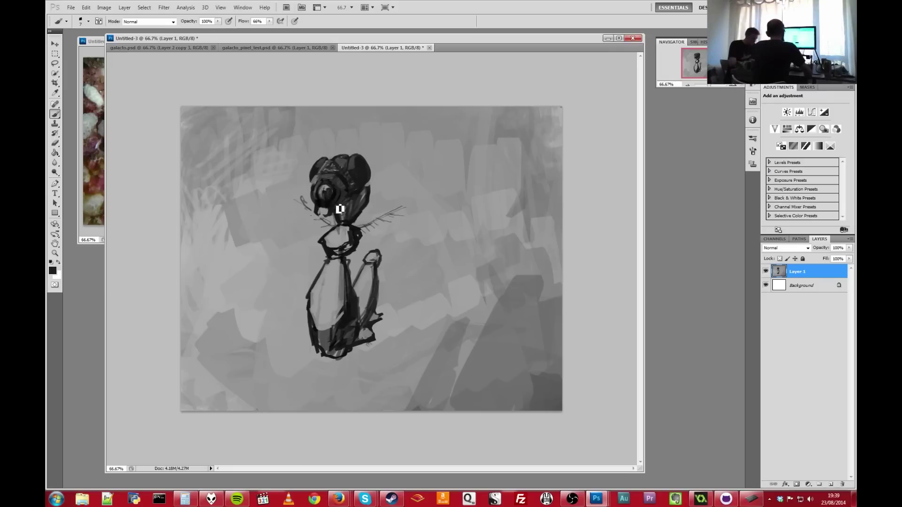
{"action": "mouse_move", "coordinate": [322, 191]}
{"action": "left_mouse_down"}
{"action": "mouse_move", "coordinate": [324, 178]}
{"action": "mouse_move", "coordinate": [338, 177]}
{"action": "mouse_move", "coordinate": [334, 192]}
{"action": "left_mouse_up"}
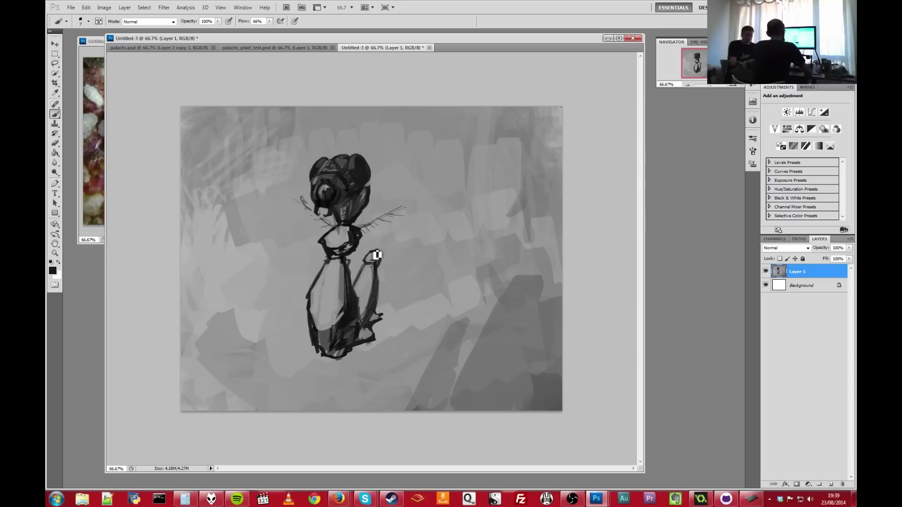
{"action": "mouse_move", "coordinate": [381, 256]}
{"action": "left_mouse_down"}
{"action": "mouse_move", "coordinate": [371, 256]}
{"action": "mouse_move", "coordinate": [387, 256]}
{"action": "left_mouse_up"}
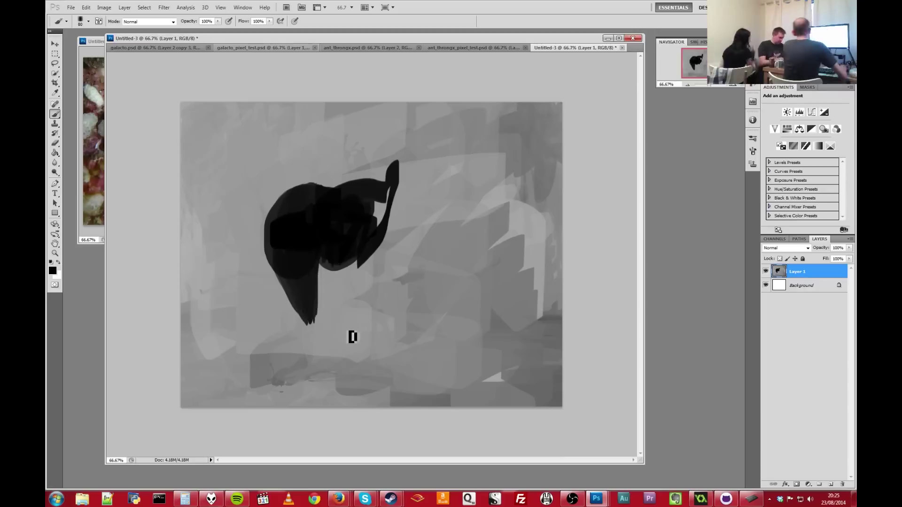
Step: Extend the black silhouette into a horse body with a shark-like head and paint light teeth along the jaw
{"action": "mouse_move", "coordinate": [352, 336]}
{"action": "left_mouse_down"}
{"action": "mouse_move", "coordinate": [426, 296]}
{"action": "mouse_move", "coordinate": [291, 211]}
{"action": "mouse_move", "coordinate": [315, 173]}
{"action": "mouse_move", "coordinate": [331, 255]}
{"action": "mouse_move", "coordinate": [430, 262]}
{"action": "mouse_move", "coordinate": [466, 152]}
{"action": "mouse_move", "coordinate": [426, 240]}
{"action": "mouse_move", "coordinate": [258, 232]}
{"action": "mouse_move", "coordinate": [262, 243]}
{"action": "mouse_move", "coordinate": [277, 187]}
{"action": "mouse_move", "coordinate": [241, 263]}
{"action": "mouse_move", "coordinate": [259, 215]}
{"action": "mouse_move", "coordinate": [437, 237]}
{"action": "mouse_move", "coordinate": [432, 167]}
{"action": "mouse_move", "coordinate": [388, 230]}
{"action": "mouse_move", "coordinate": [422, 294]}
{"action": "mouse_move", "coordinate": [450, 219]}
{"action": "mouse_move", "coordinate": [485, 169]}
{"action": "mouse_move", "coordinate": [483, 216]}
{"action": "mouse_move", "coordinate": [444, 187]}
{"action": "mouse_move", "coordinate": [515, 184]}
{"action": "mouse_move", "coordinate": [458, 236]}
{"action": "mouse_move", "coordinate": [498, 236]}
{"action": "mouse_move", "coordinate": [418, 342]}
{"action": "mouse_move", "coordinate": [510, 209]}
{"action": "mouse_move", "coordinate": [527, 201]}
{"action": "left_mouse_up"}
{"action": "left_click", "coordinate": [52, 271]}
{"action": "left_click", "coordinate": [426, 103]}
{"action": "key", "text": "bracketright"}
{"action": "key", "text": "bracketright"}
{"action": "key", "text": "bracketleft"}
{"action": "left_click", "coordinate": [493, 226], "text": "alt"}
{"action": "mouse_move", "coordinate": [494, 226]}
{"action": "left_mouse_down"}
{"action": "mouse_move", "coordinate": [449, 215]}
{"action": "mouse_move", "coordinate": [468, 224]}
{"action": "left_mouse_up"}
{"action": "key", "text": "x"}
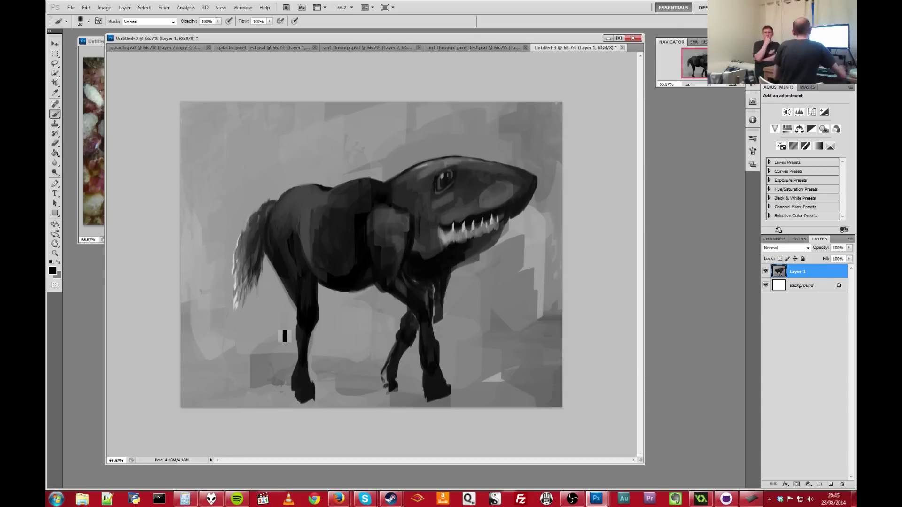
Step: Duplicate Layer 1 and paint the far hind leg below the belly, alternating dark and light tones at different brush sizes
{"action": "key", "text": "bracketright"}
{"action": "key", "text": "bracketright"}
{"action": "key", "text": "bracketright"}
{"action": "mouse_move", "coordinate": [284, 337]}
{"action": "left_mouse_down"}
{"action": "mouse_move", "coordinate": [515, 192]}
{"action": "mouse_move", "coordinate": [331, 244]}
{"action": "mouse_move", "coordinate": [279, 228]}
{"action": "mouse_move", "coordinate": [329, 259]}
{"action": "mouse_move", "coordinate": [321, 301]}
{"action": "mouse_move", "coordinate": [344, 325]}
{"action": "mouse_move", "coordinate": [336, 339]}
{"action": "mouse_move", "coordinate": [343, 378]}
{"action": "left_mouse_up"}
{"action": "key", "text": "ctrl+j"}
{"action": "key", "text": "bracketleft"}
{"action": "key", "text": "bracketleft"}
{"action": "key", "text": "bracketleft"}
{"action": "key", "text": "bracketleft"}
{"action": "mouse_move", "coordinate": [345, 293]}
{"action": "left_mouse_down"}
{"action": "mouse_move", "coordinate": [350, 376]}
{"action": "mouse_move", "coordinate": [342, 361]}
{"action": "left_mouse_up"}
{"action": "key", "text": "x"}
{"action": "mouse_move", "coordinate": [338, 324]}
{"action": "left_mouse_down"}
{"action": "mouse_move", "coordinate": [341, 366]}
{"action": "mouse_move", "coordinate": [346, 332]}
{"action": "mouse_move", "coordinate": [338, 376]}
{"action": "left_mouse_up"}
Step: Refine the teeth and snout with a smaller brush and shade the shoulder and front legs with a larger one
{"action": "key", "text": "bracketleft"}
{"action": "key", "text": "bracketleft"}
{"action": "mouse_move", "coordinate": [465, 225]}
{"action": "left_mouse_down"}
{"action": "mouse_move", "coordinate": [476, 228]}
{"action": "mouse_move", "coordinate": [451, 226]}
{"action": "left_mouse_up"}
{"action": "left_click_drag", "start_coordinate": [470, 178], "coordinate": [517, 188]}
{"action": "key", "text": "bracketright"}
{"action": "key", "text": "bracketright"}
{"action": "left_click_drag", "start_coordinate": [395, 216], "coordinate": [399, 287]}
{"action": "left_click_drag", "start_coordinate": [400, 254], "coordinate": [413, 326]}
{"action": "left_click_drag", "start_coordinate": [386, 366], "coordinate": [383, 392]}
Step: Highlight the top of the shark head, shade the flank and add a dark dorsal fin on the back
{"action": "key", "text": "x"}
{"action": "key", "text": "bracketleft"}
{"action": "left_click_drag", "start_coordinate": [423, 169], "coordinate": [516, 187]}
{"action": "left_click_drag", "start_coordinate": [326, 250], "coordinate": [357, 221]}
{"action": "mouse_move", "coordinate": [343, 143]}
{"action": "left_mouse_down"}
{"action": "mouse_move", "coordinate": [370, 166]}
{"action": "mouse_move", "coordinate": [362, 174]}
{"action": "mouse_move", "coordinate": [413, 193]}
{"action": "left_mouse_up"}
{"action": "left_click", "coordinate": [357, 155], "text": "alt"}
Step: Shade the cheek behind the snout and the upper foreleg with a larger brush
{"action": "key", "text": "bracketright"}
{"action": "key", "text": "bracketright"}
{"action": "left_click_drag", "start_coordinate": [460, 188], "coordinate": [490, 202]}
{"action": "left_click_drag", "start_coordinate": [423, 268], "coordinate": [416, 319]}
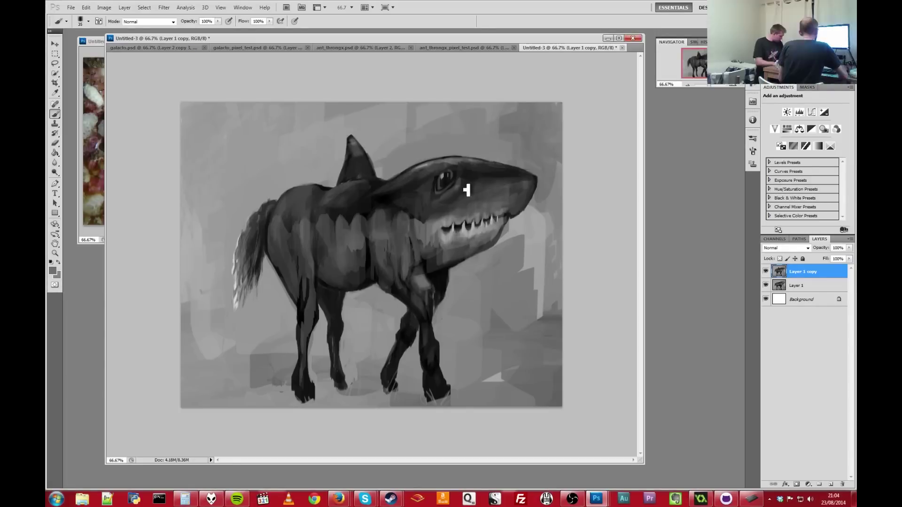
Step: Reshape the tip of the dorsal fin with Liquify
{"action": "key", "text": "ctrl+shift+x"}
{"action": "left_click_drag", "start_coordinate": [371, 113], "coordinate": [362, 89]}
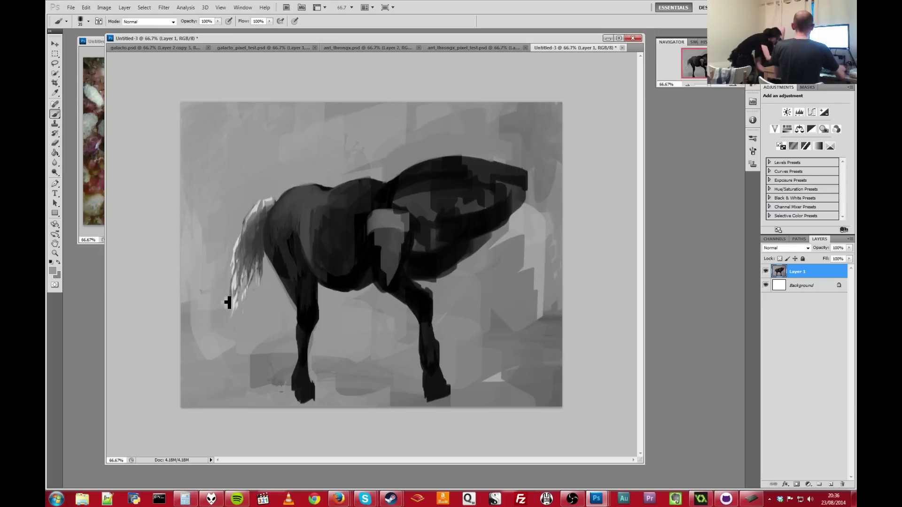
Step: Refine the horse tail's dark strands with a smaller brush and sample tones from the hindquarters and foreleg
{"action": "key", "text": "bracketleft"}
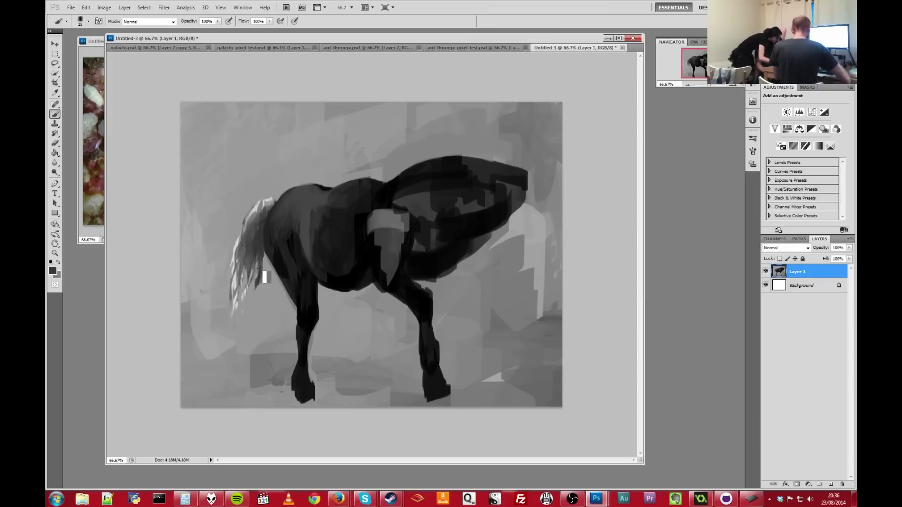
{"action": "left_click", "coordinate": [261, 263]}
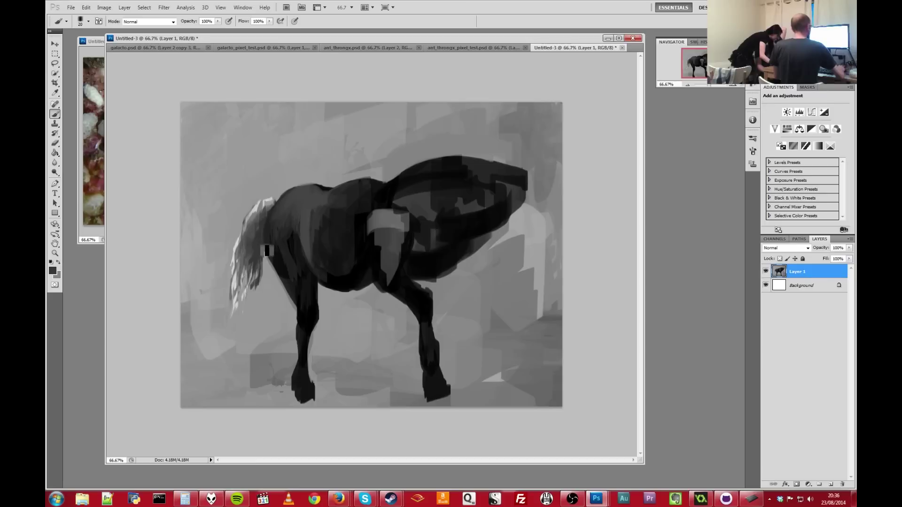
{"action": "left_click", "coordinate": [268, 231], "text": "alt"}
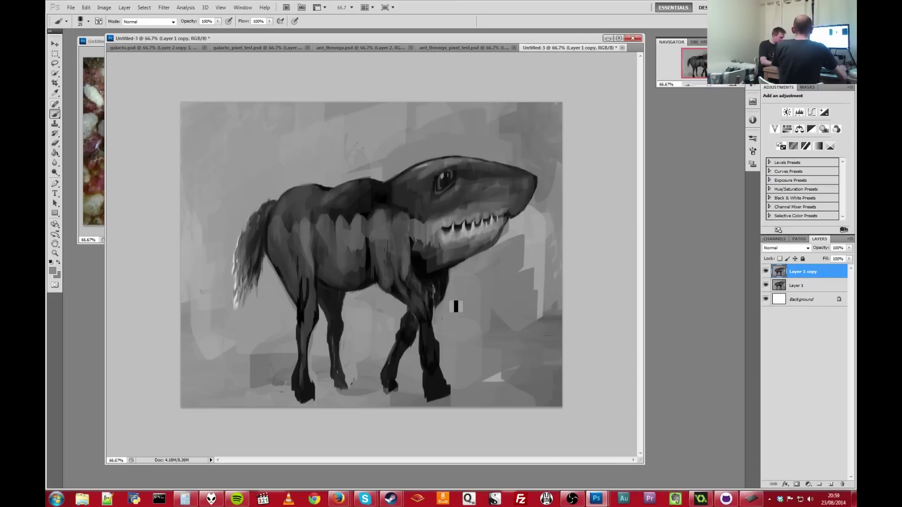
{"action": "left_click", "coordinate": [434, 299], "text": "alt"}
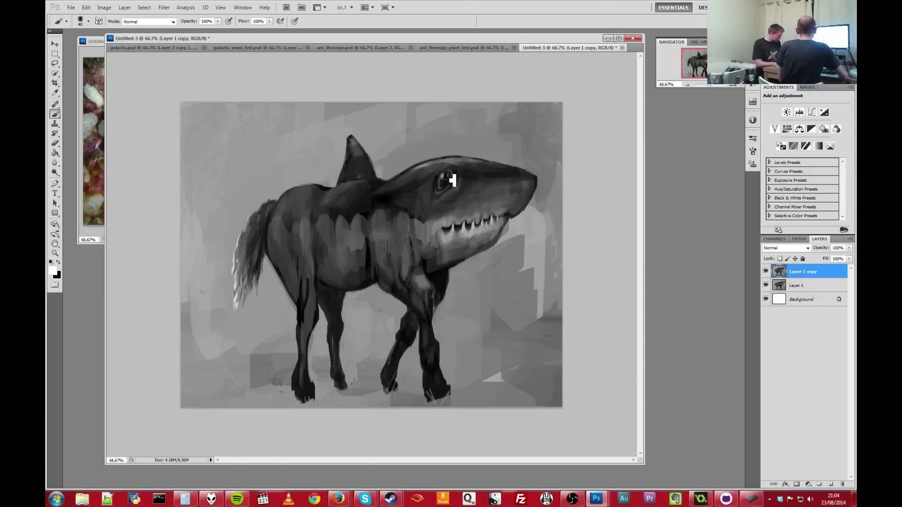
Step: Try a white laser beam shooting from the shark's eye to the upper right corner, with extra strokes at belly and tail
{"action": "left_click_drag", "start_coordinate": [446, 177], "coordinate": [586, 75]}
{"action": "left_click_drag", "start_coordinate": [447, 178], "coordinate": [625, 110]}
{"action": "mouse_move", "coordinate": [472, 164]}
{"action": "left_mouse_down"}
{"action": "mouse_move", "coordinate": [493, 131]}
{"action": "mouse_move", "coordinate": [540, 131]}
{"action": "mouse_move", "coordinate": [558, 110]}
{"action": "left_mouse_up"}
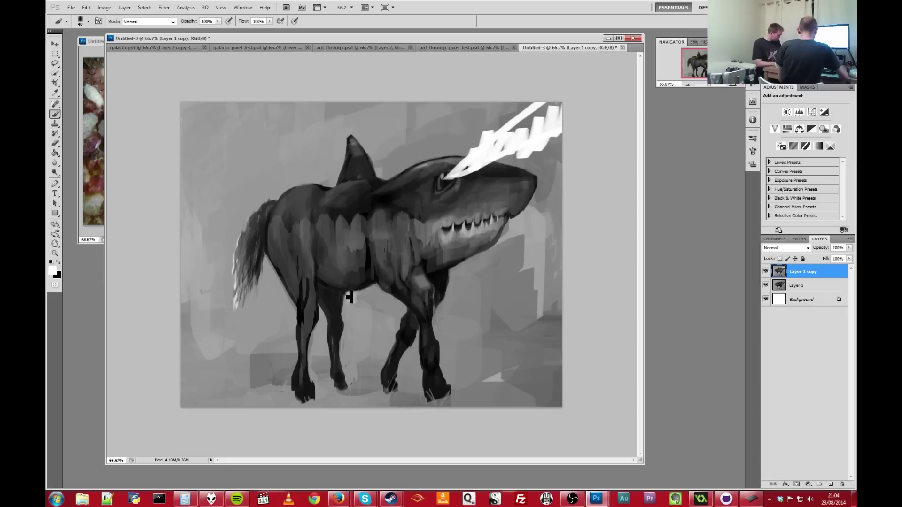
{"action": "mouse_move", "coordinate": [326, 294]}
{"action": "left_mouse_down"}
{"action": "mouse_move", "coordinate": [380, 314]}
{"action": "mouse_move", "coordinate": [410, 358]}
{"action": "mouse_move", "coordinate": [453, 355]}
{"action": "mouse_move", "coordinate": [471, 391]}
{"action": "mouse_move", "coordinate": [532, 372]}
{"action": "mouse_move", "coordinate": [535, 405]}
{"action": "left_mouse_up"}
{"action": "left_click_drag", "start_coordinate": [264, 254], "coordinate": [206, 314]}
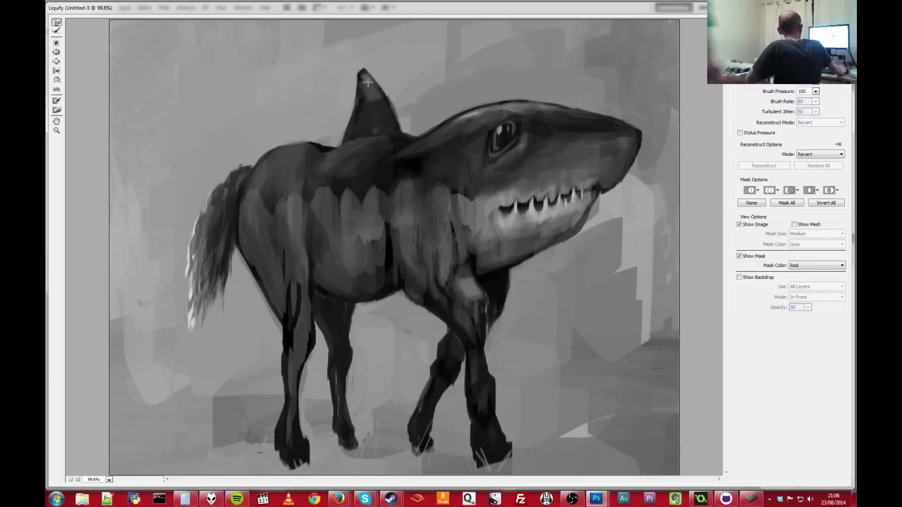
Step: Push the dorsal fin's tip slightly towards the tail in Liquify
{"action": "left_click_drag", "start_coordinate": [368, 83], "coordinate": [357, 82]}
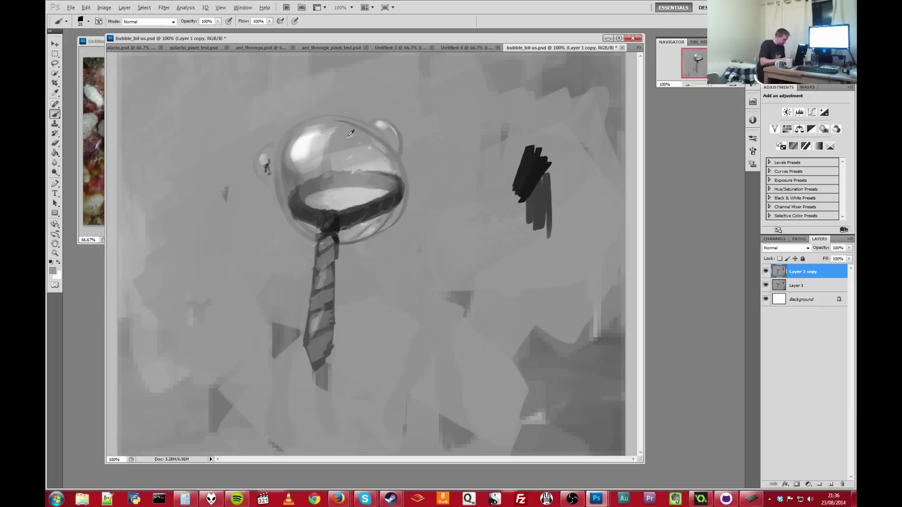
Step: Touch up the bubble creature in bubble_bil-us.psd with tones sampled from its highlight and collar, and select Layer 1
{"action": "left_click", "coordinate": [313, 135], "text": "alt"}
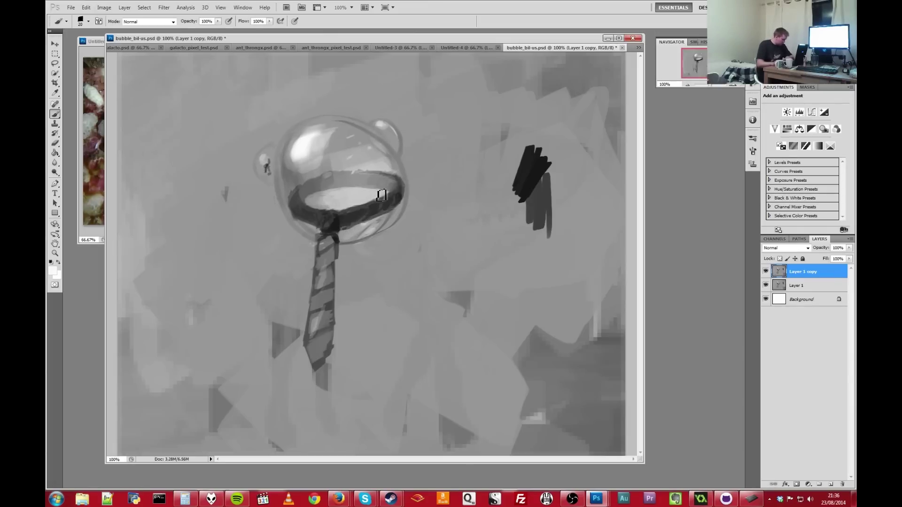
{"action": "left_click", "coordinate": [363, 170], "text": "alt"}
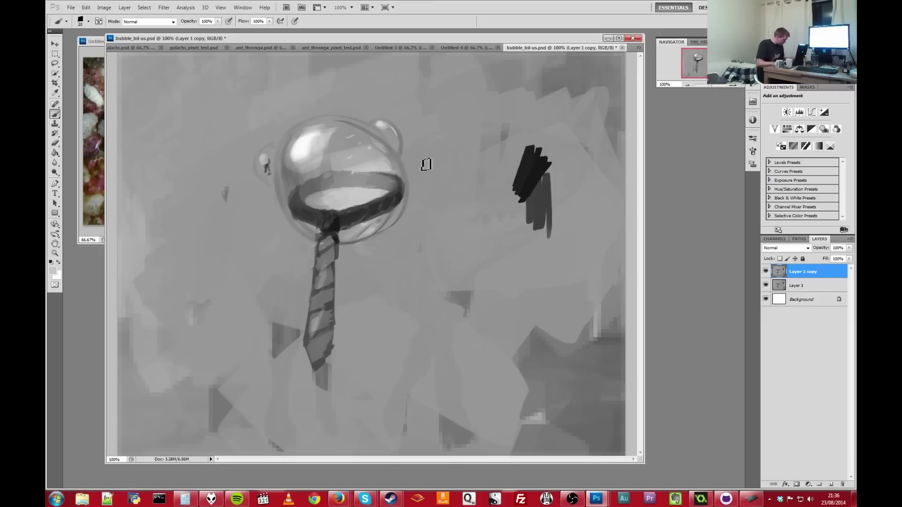
{"action": "left_click", "coordinate": [394, 192], "text": "alt"}
{"action": "key", "text": "alt+bracketleft"}
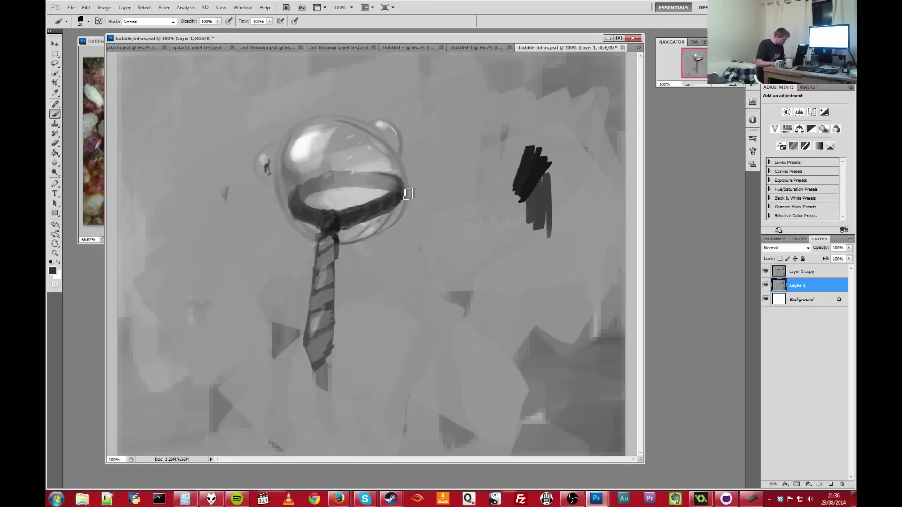
Step: Duplicate the Layer 1 copy layer and paint a tiny dark figure in the upper right bubble and thin drips below the collar
{"action": "key", "text": "ctrl+j"}
{"action": "key", "text": "bracketleft"}
{"action": "left_click_drag", "start_coordinate": [383, 136], "coordinate": [404, 144]}
{"action": "left_click", "coordinate": [402, 140], "text": "alt"}
{"action": "left_click_drag", "start_coordinate": [387, 256], "coordinate": [386, 229]}
{"action": "mouse_move", "coordinate": [399, 134]}
{"action": "left_mouse_down"}
{"action": "mouse_move", "coordinate": [404, 150]}
{"action": "mouse_move", "coordinate": [387, 155]}
{"action": "left_mouse_up"}
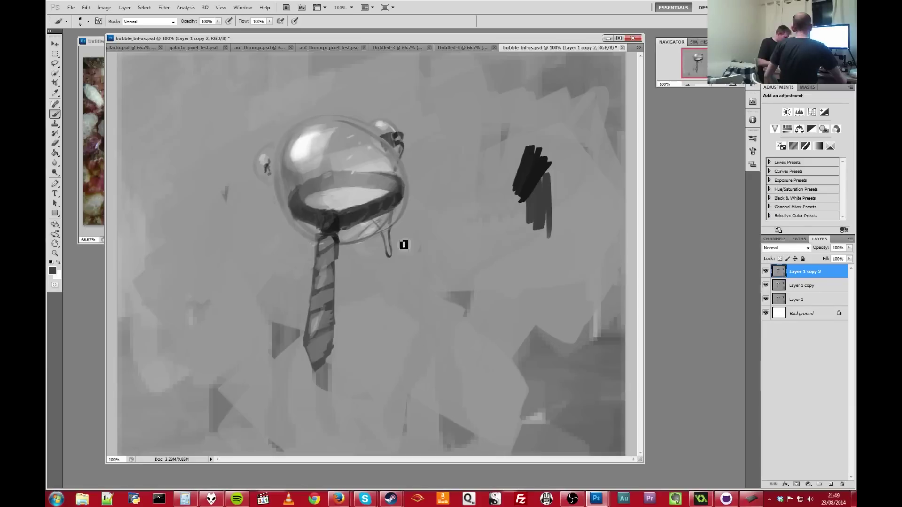
{"action": "left_click_drag", "start_coordinate": [403, 244], "coordinate": [385, 259]}
{"action": "left_click", "coordinate": [387, 252], "text": "alt"}
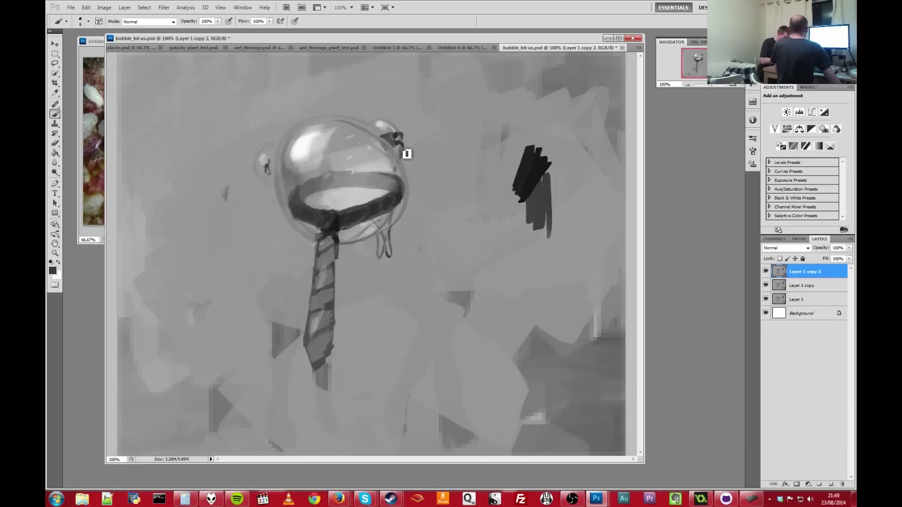
Step: Paint a dark strand hanging over the collar to the right of the tie, using the collar's sampled tone
{"action": "left_click", "coordinate": [359, 207], "text": "alt"}
{"action": "mouse_move", "coordinate": [359, 207]}
{"action": "left_mouse_down"}
{"action": "mouse_move", "coordinate": [347, 234]}
{"action": "mouse_move", "coordinate": [362, 249]}
{"action": "left_mouse_up"}
{"action": "left_click", "coordinate": [390, 144], "text": "alt"}
Step: Repaint the tie's pointed end and knot with a larger brush, using tones sampled from the tie and the bubble
{"action": "key", "text": "bracketright"}
{"action": "key", "text": "bracketright"}
{"action": "key", "text": "bracketright"}
{"action": "key", "text": "bracketright"}
{"action": "key", "text": "bracketright"}
{"action": "key", "text": "bracketright"}
{"action": "key", "text": "bracketright"}
{"action": "key", "text": "bracketright"}
{"action": "left_click", "coordinate": [331, 353], "text": "alt"}
{"action": "left_click_drag", "start_coordinate": [331, 353], "coordinate": [335, 340]}
{"action": "left_click", "coordinate": [328, 225], "text": "alt"}
{"action": "left_click_drag", "start_coordinate": [328, 225], "coordinate": [330, 219]}
{"action": "key", "text": "bracketleft"}
{"action": "key", "text": "bracketleft"}
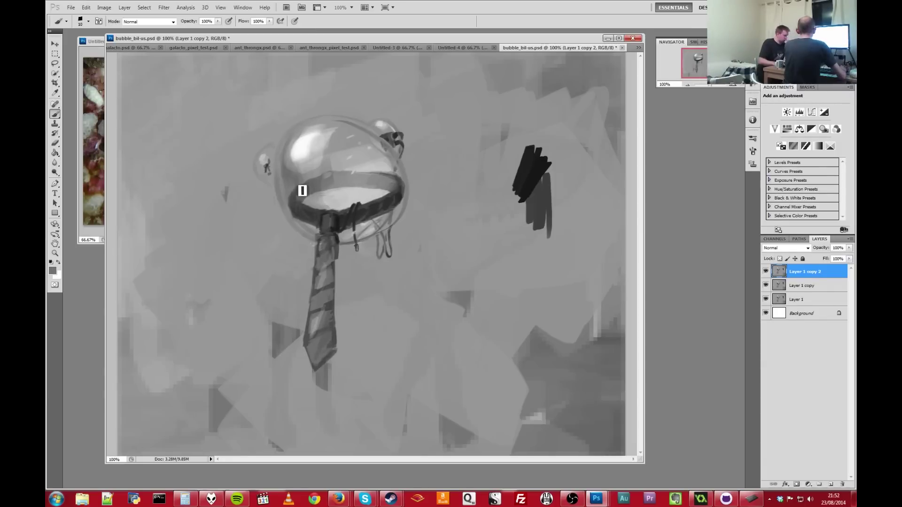
{"action": "left_click", "coordinate": [375, 160], "text": "alt"}
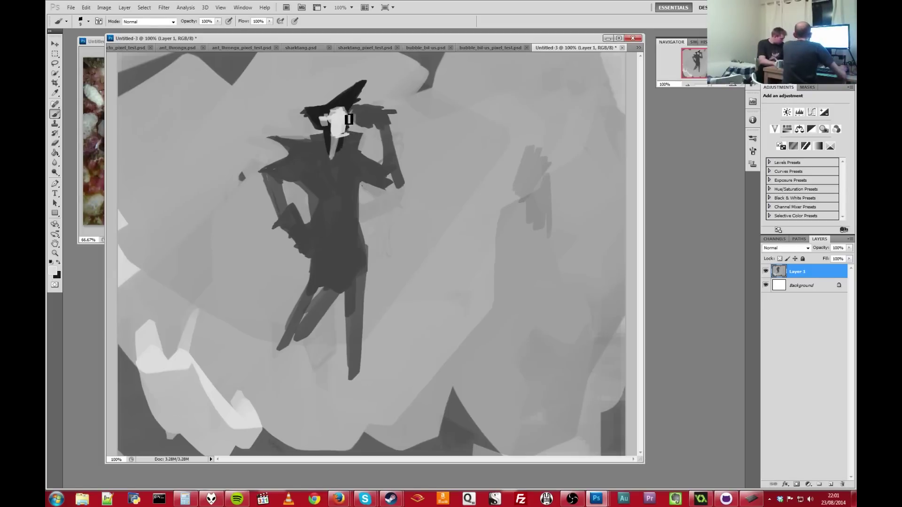
Step: Develop the hatted figure's face, collar and coat using tones sampled from the face and chest
{"action": "left_click", "coordinate": [341, 121], "text": "alt"}
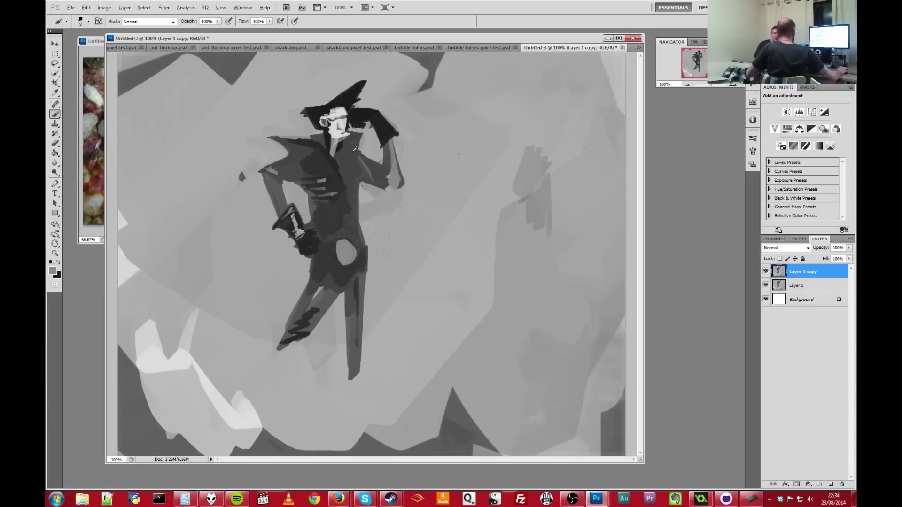
{"action": "left_click", "coordinate": [333, 150], "text": "alt"}
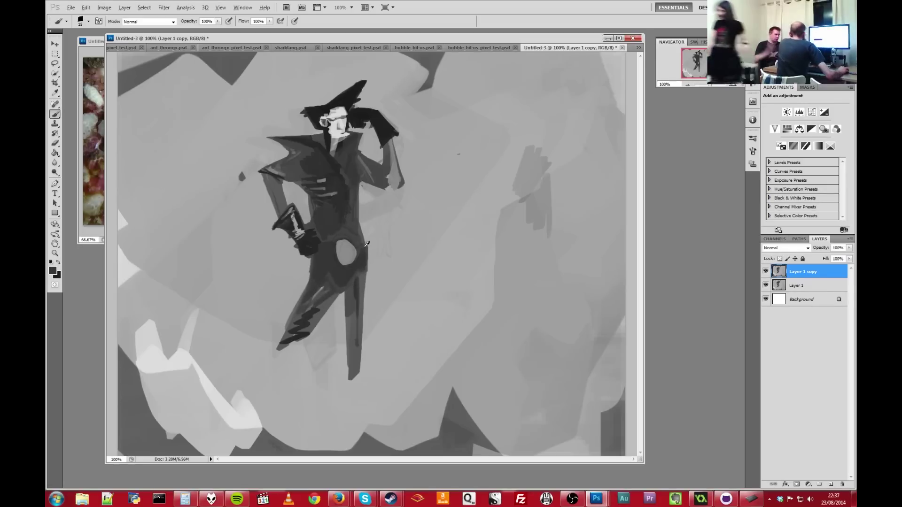
{"action": "left_click", "coordinate": [341, 161], "text": "alt"}
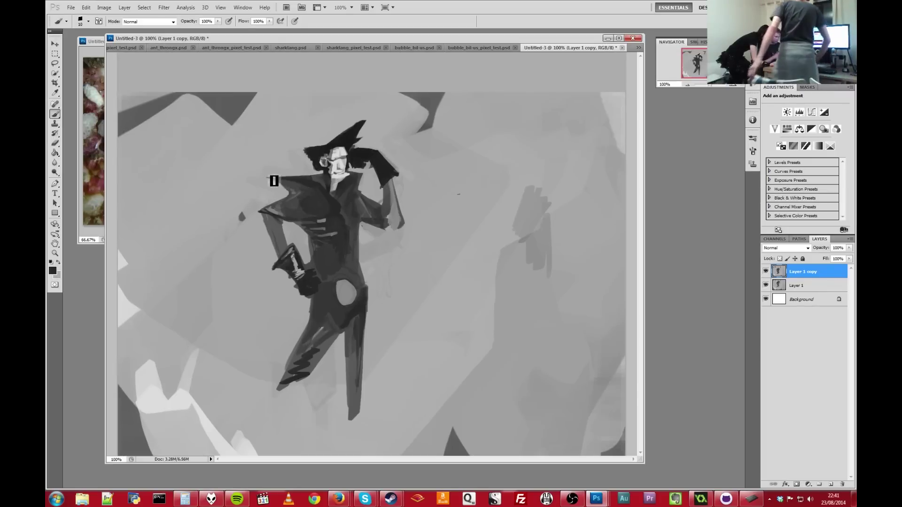
Step: Draw a thin dark helmet outline arching around the hatted figure's head above the collar
{"action": "mouse_move", "coordinate": [368, 141]}
{"action": "left_mouse_down"}
{"action": "mouse_move", "coordinate": [364, 122]}
{"action": "mouse_move", "coordinate": [334, 101]}
{"action": "mouse_move", "coordinate": [303, 110]}
{"action": "mouse_move", "coordinate": [279, 148]}
{"action": "left_mouse_up"}
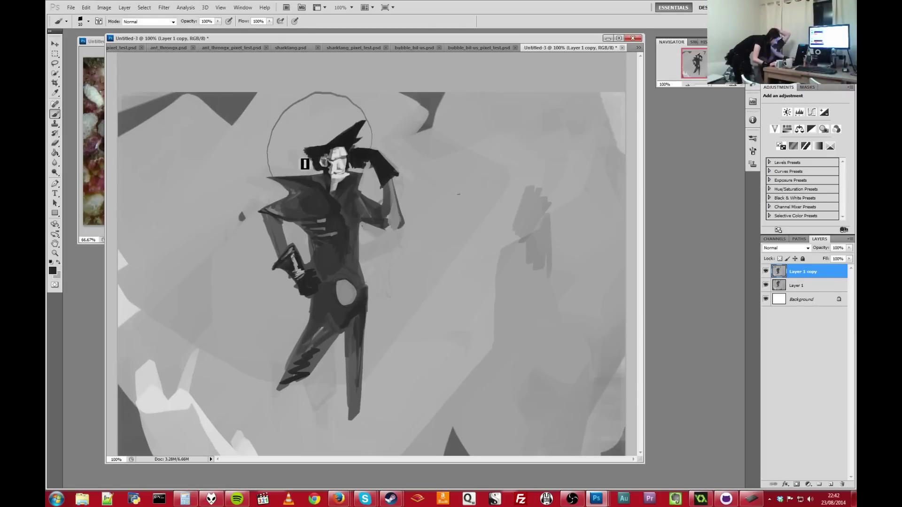
Step: Undo the dark helmet outline around the hatted figure's head, including the retried stroke near the shoulder
{"action": "key", "text": "ctrl+z"}
{"action": "mouse_move", "coordinate": [255, 165]}
{"action": "left_mouse_down"}
{"action": "mouse_move", "coordinate": [343, 115]}
{"action": "mouse_move", "coordinate": [368, 177]}
{"action": "mouse_move", "coordinate": [356, 118]}
{"action": "mouse_move", "coordinate": [303, 130]}
{"action": "mouse_move", "coordinate": [296, 187]}
{"action": "mouse_move", "coordinate": [290, 118]}
{"action": "mouse_move", "coordinate": [345, 101]}
{"action": "mouse_move", "coordinate": [369, 146]}
{"action": "mouse_move", "coordinate": [363, 180]}
{"action": "mouse_move", "coordinate": [364, 122]}
{"action": "mouse_move", "coordinate": [334, 105]}
{"action": "mouse_move", "coordinate": [293, 116]}
{"action": "mouse_move", "coordinate": [280, 175]}
{"action": "left_mouse_up"}
{"action": "key", "text": "ctrl+z"}
{"action": "key", "text": "ctrl+z"}
{"action": "key", "text": "ctrl+z"}
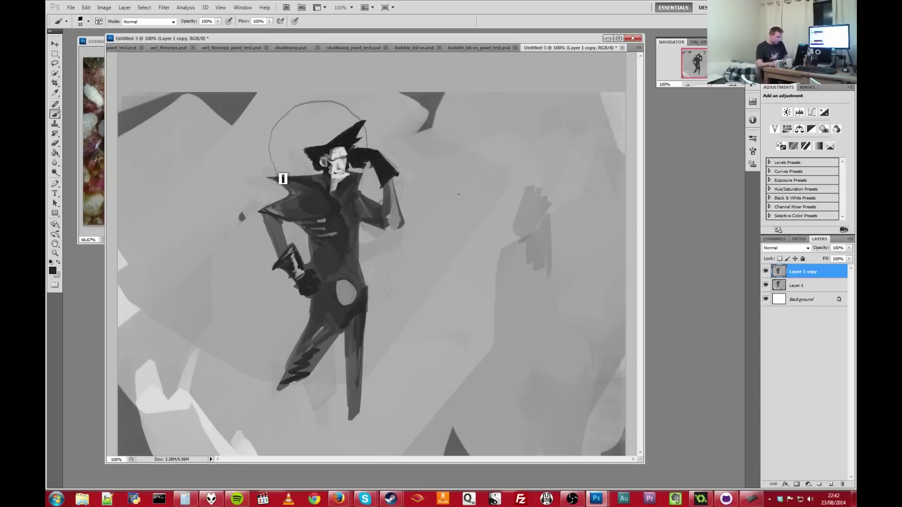
{"action": "key", "text": "ctrl+z"}
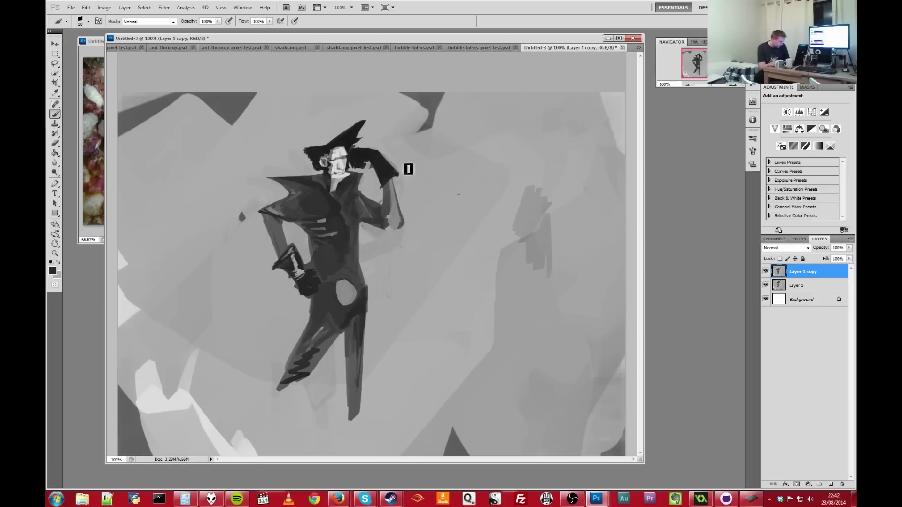
Step: Shade the oval belt buckle and add lighter trouser highlights using tones sampled from the raised arm, buckle and face
{"action": "left_click", "coordinate": [393, 201], "text": "alt"}
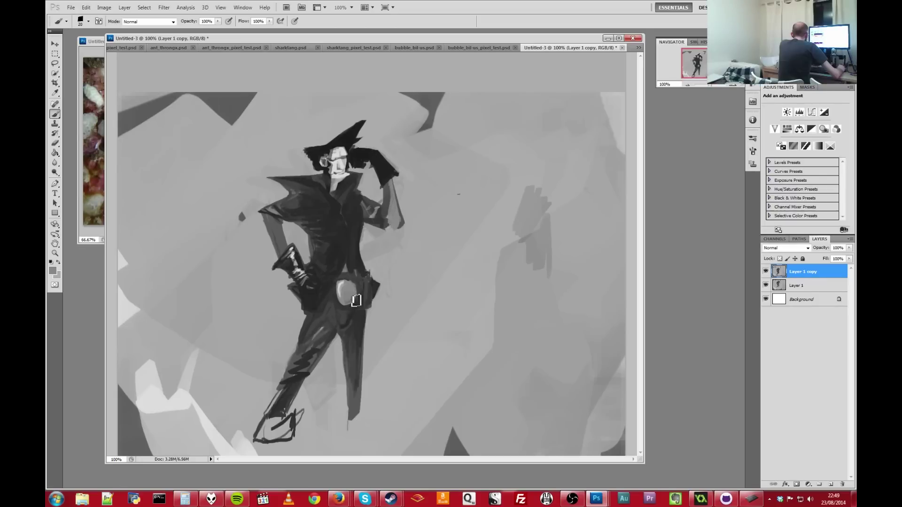
{"action": "left_click_drag", "start_coordinate": [356, 301], "coordinate": [350, 285]}
{"action": "left_click", "coordinate": [345, 290], "text": "alt"}
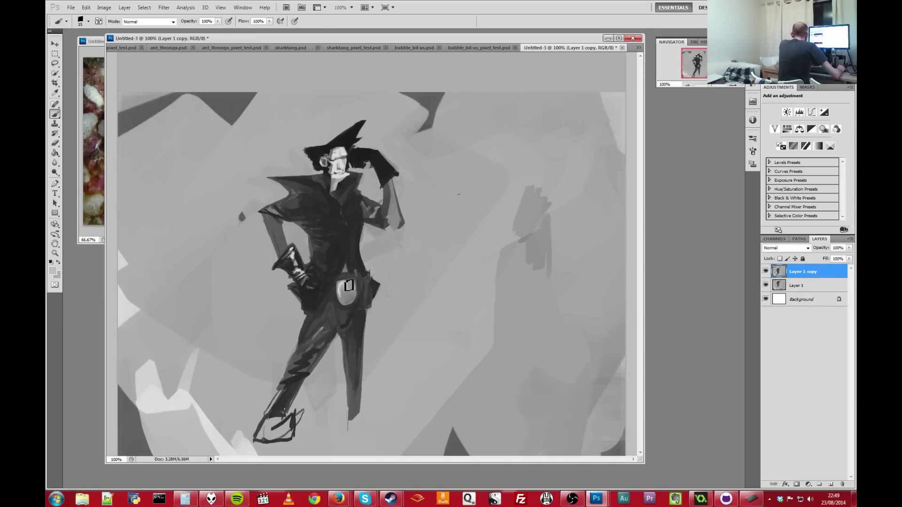
{"action": "key", "text": "bracketleft"}
{"action": "key", "text": "bracketleft"}
{"action": "key", "text": "bracketleft"}
{"action": "left_click", "coordinate": [334, 167], "text": "alt"}
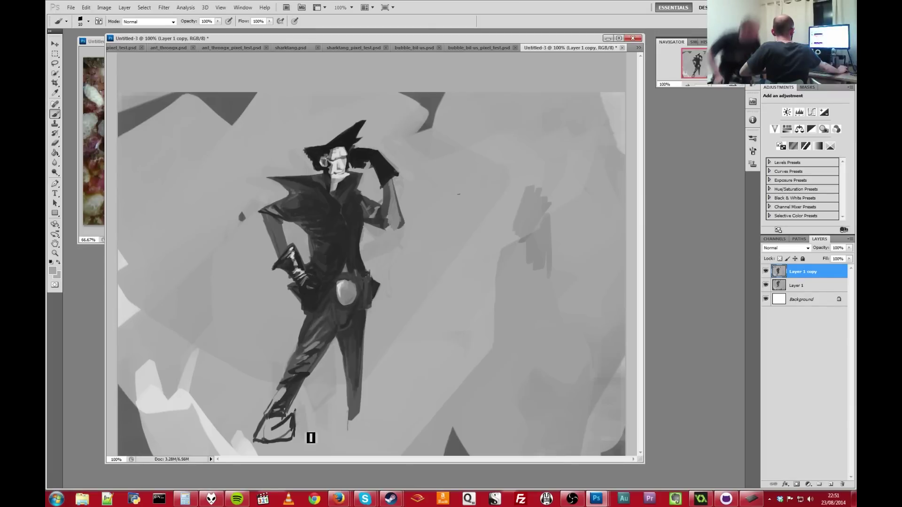
Step: Paint dark folds down the straight trouser leg with a larger brush, using the dark tone sampled from the outlined boot
{"action": "left_click", "coordinate": [293, 426], "text": "alt"}
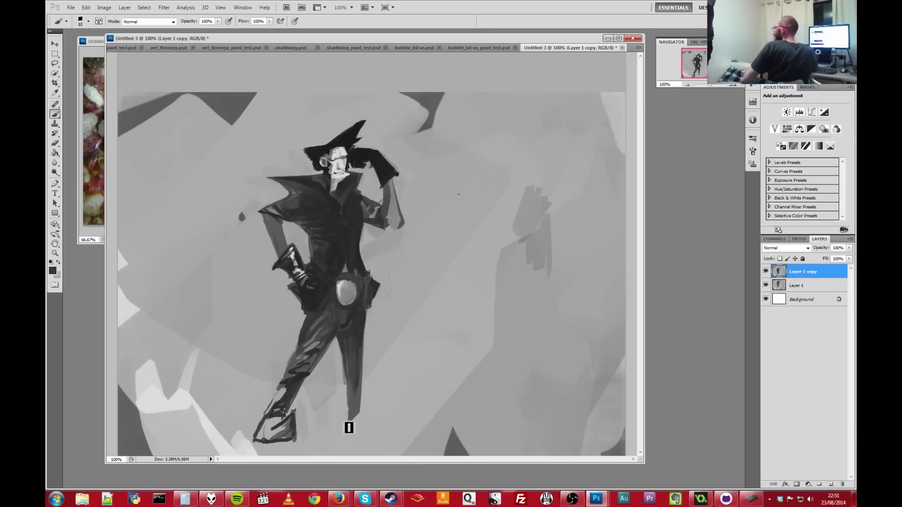
{"action": "key", "text": "bracketright"}
{"action": "key", "text": "bracketright"}
{"action": "key", "text": "bracketright"}
{"action": "left_click_drag", "start_coordinate": [348, 400], "coordinate": [363, 310]}
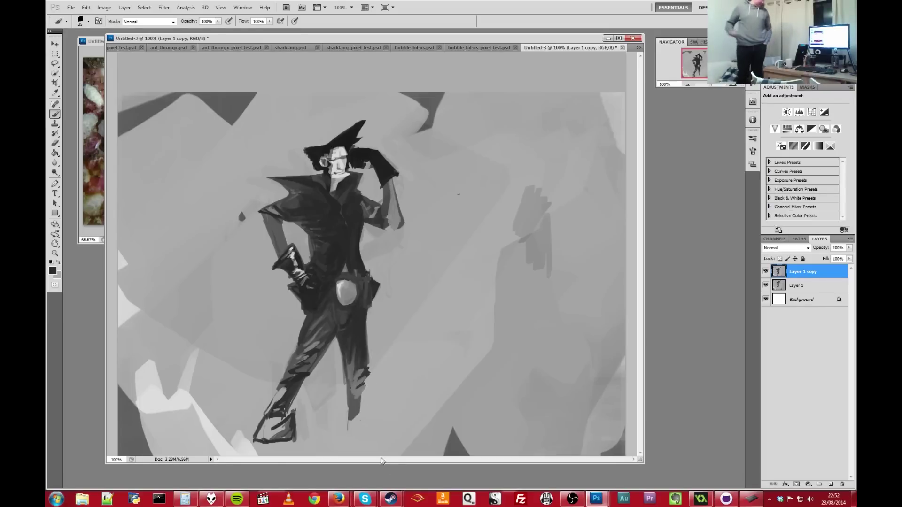
{"action": "mouse_move", "coordinate": [188, 380]}
{"action": "left_mouse_down"}
{"action": "mouse_move", "coordinate": [255, 314]}
{"action": "mouse_move", "coordinate": [217, 295]}
{"action": "mouse_move", "coordinate": [231, 243]}
{"action": "mouse_move", "coordinate": [226, 201]}
{"action": "mouse_move", "coordinate": [273, 155]}
{"action": "mouse_move", "coordinate": [281, 89]}
{"action": "left_mouse_up"}
{"action": "key", "text": "bracketright"}
{"action": "key", "text": "bracketright"}
{"action": "key", "text": "bracketright"}
{"action": "key", "text": "bracketright"}
{"action": "key", "text": "bracketright"}
{"action": "mouse_move", "coordinate": [207, 366]}
{"action": "left_mouse_down"}
{"action": "mouse_move", "coordinate": [244, 329]}
{"action": "mouse_move", "coordinate": [199, 281]}
{"action": "mouse_move", "coordinate": [221, 192]}
{"action": "mouse_move", "coordinate": [296, 82]}
{"action": "left_mouse_up"}
{"action": "key", "text": "x"}
{"action": "key", "text": "bracketleft"}
{"action": "key", "text": "bracketleft"}
{"action": "key", "text": "bracketleft"}
{"action": "key", "text": "bracketleft"}
{"action": "key", "text": "bracketleft"}
{"action": "key", "text": "bracketleft"}
{"action": "key", "text": "bracketleft"}
{"action": "key", "text": "bracketleft"}
{"action": "key", "text": "bracketleft"}
{"action": "key", "text": "bracketleft"}
{"action": "left_click_drag", "start_coordinate": [338, 159], "coordinate": [620, 122]}
{"action": "mouse_move", "coordinate": [309, 305]}
{"action": "left_mouse_down"}
{"action": "mouse_move", "coordinate": [193, 329]}
{"action": "mouse_move", "coordinate": [150, 347]}
{"action": "left_mouse_up"}
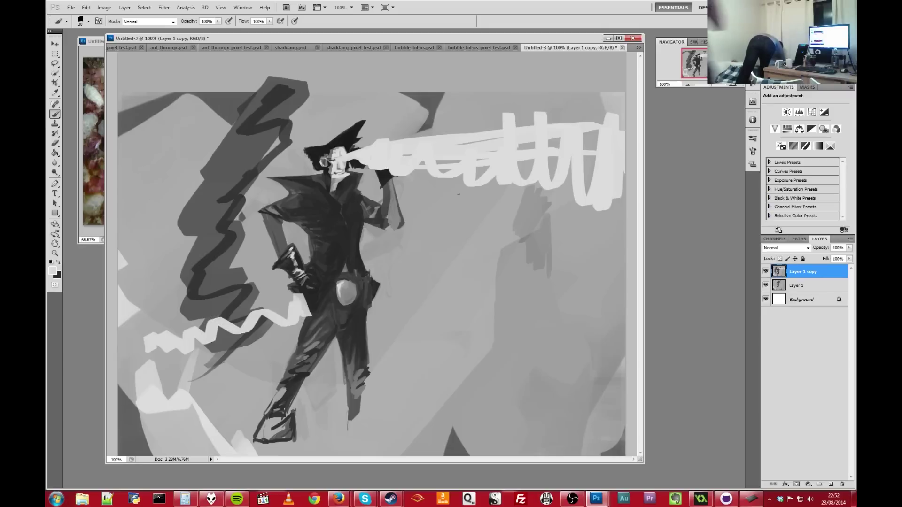
{"action": "key", "text": "ctrl+alt+z"}
{"action": "key", "text": "ctrl+alt+z"}
{"action": "key", "text": "ctrl+alt+z"}
{"action": "key", "text": "ctrl+alt+z"}
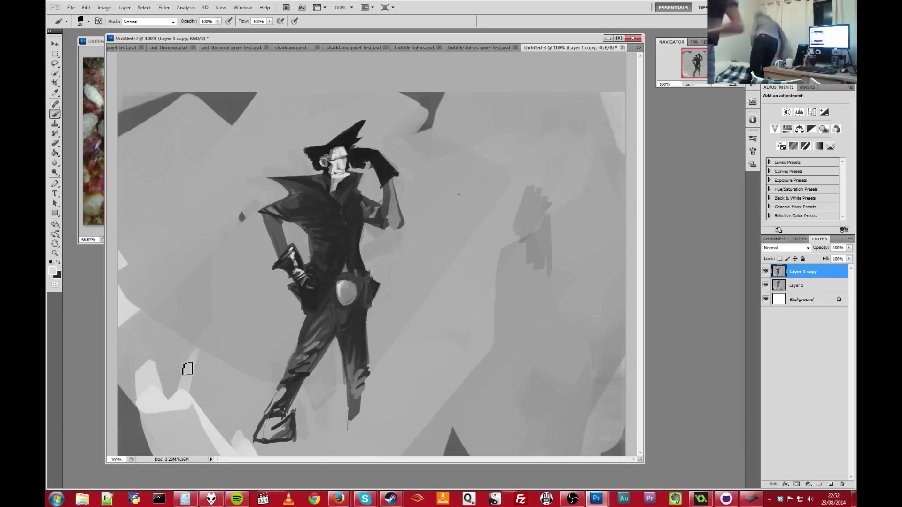
Step: Finish the straight leg's lower trouser in the dark tone and shape both pointed boots using a tone sampled from the first boot
{"action": "key", "text": "x"}
{"action": "mouse_move", "coordinate": [364, 383]}
{"action": "left_mouse_down"}
{"action": "mouse_move", "coordinate": [353, 442]}
{"action": "mouse_move", "coordinate": [366, 417]}
{"action": "mouse_move", "coordinate": [360, 383]}
{"action": "mouse_move", "coordinate": [371, 392]}
{"action": "left_mouse_up"}
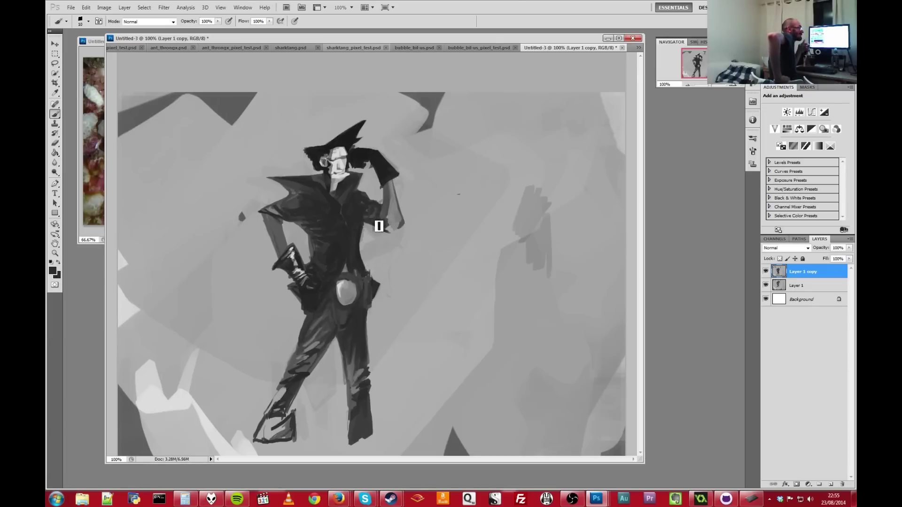
{"action": "left_click_drag", "start_coordinate": [257, 439], "coordinate": [295, 421]}
{"action": "mouse_move", "coordinate": [400, 432]}
{"action": "left_mouse_down"}
{"action": "mouse_move", "coordinate": [355, 449]}
{"action": "mouse_move", "coordinate": [396, 456]}
{"action": "mouse_move", "coordinate": [360, 451]}
{"action": "mouse_move", "coordinate": [391, 446]}
{"action": "mouse_move", "coordinate": [268, 428]}
{"action": "mouse_move", "coordinate": [358, 434]}
{"action": "left_mouse_up"}
{"action": "left_click", "coordinate": [265, 430], "text": "alt"}
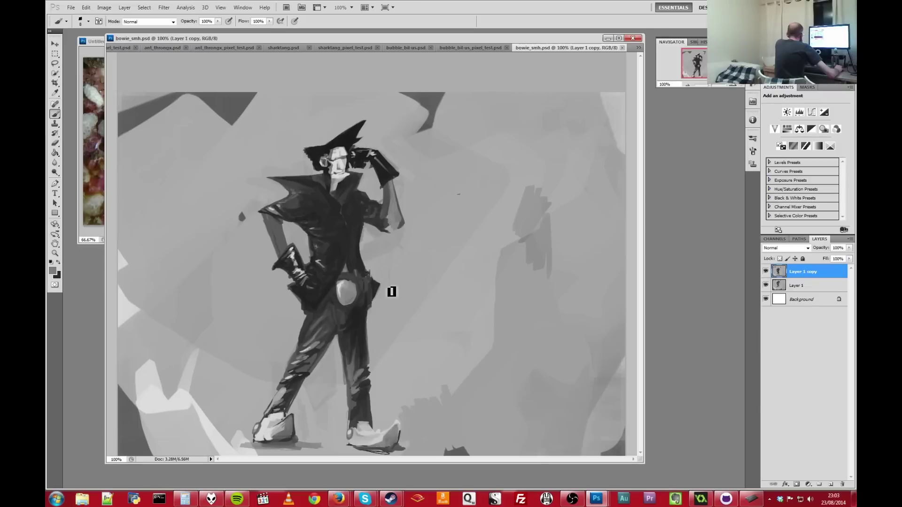
Step: Reshape the hatted figure with Liquify on a duplicate of its layer, and duplicate the reshaped layer
{"action": "key", "text": "ctrl+j"}
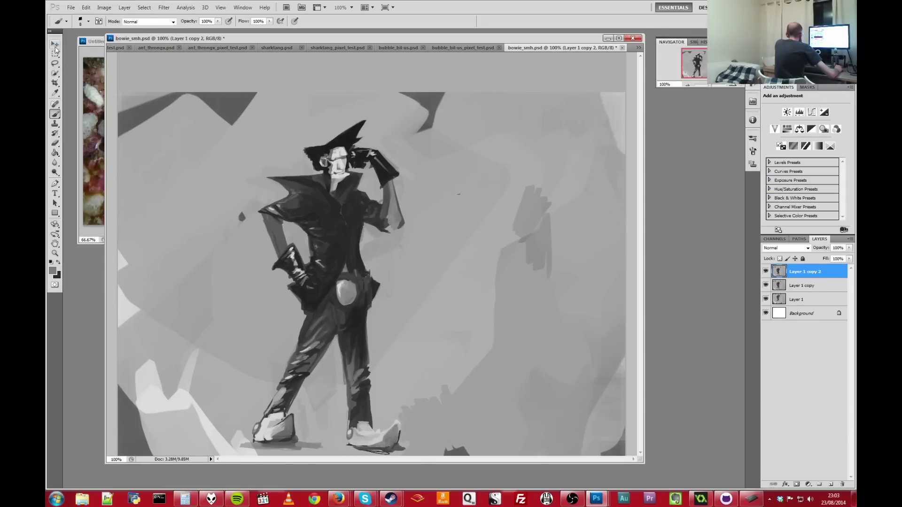
{"action": "key", "text": "ctrl+shift+x"}
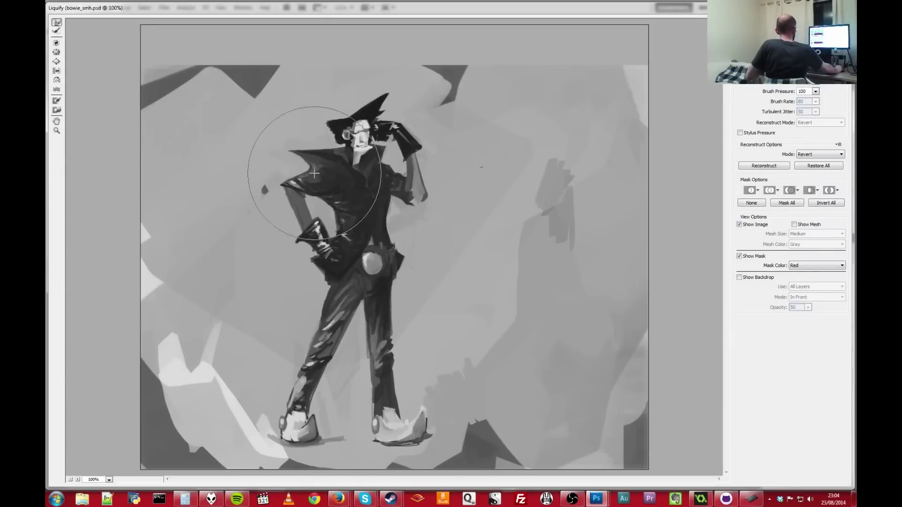
{"action": "key", "text": "Return"}
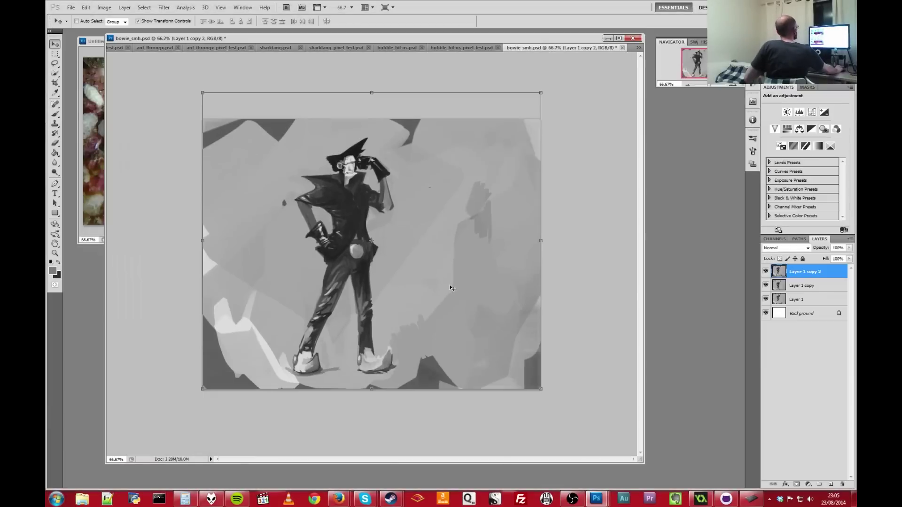
{"action": "key", "text": "ctrl+j"}
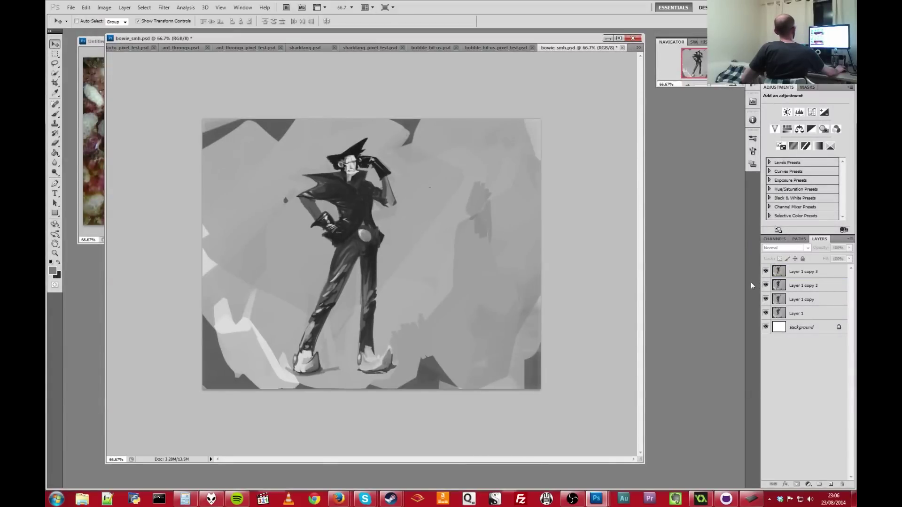
Step: Compare the figure's versions by hiding Layer 1 copy 3 and Layer 1 copy 2 and showing them again
{"action": "left_click", "coordinate": [765, 272]}
{"action": "left_click", "coordinate": [765, 285]}
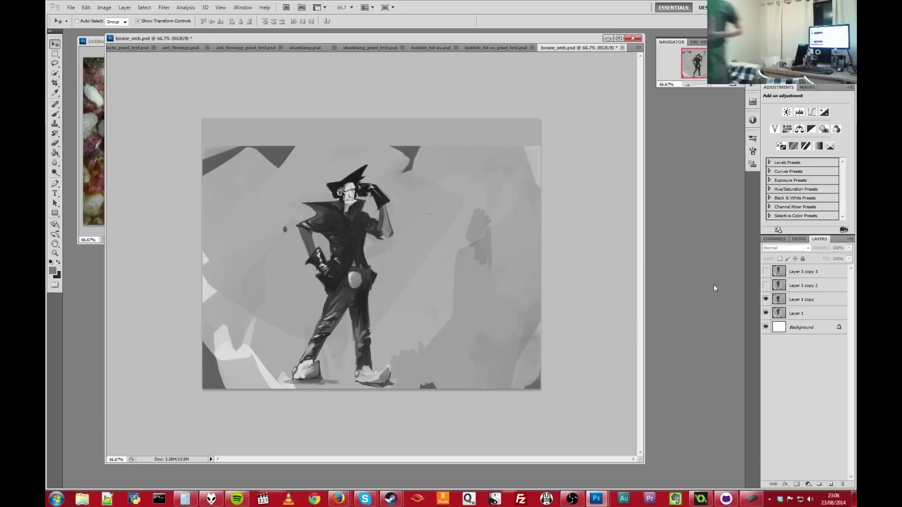
{"action": "left_click", "coordinate": [765, 286]}
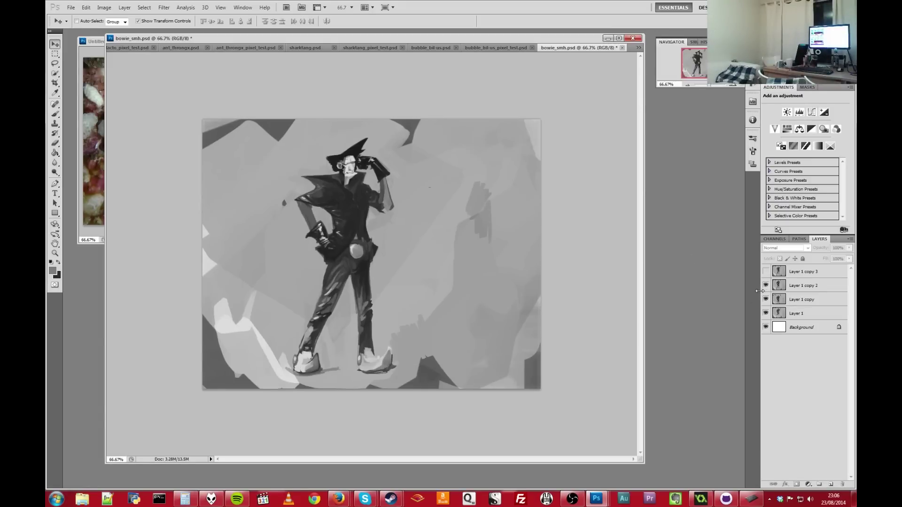
{"action": "left_click", "coordinate": [766, 272]}
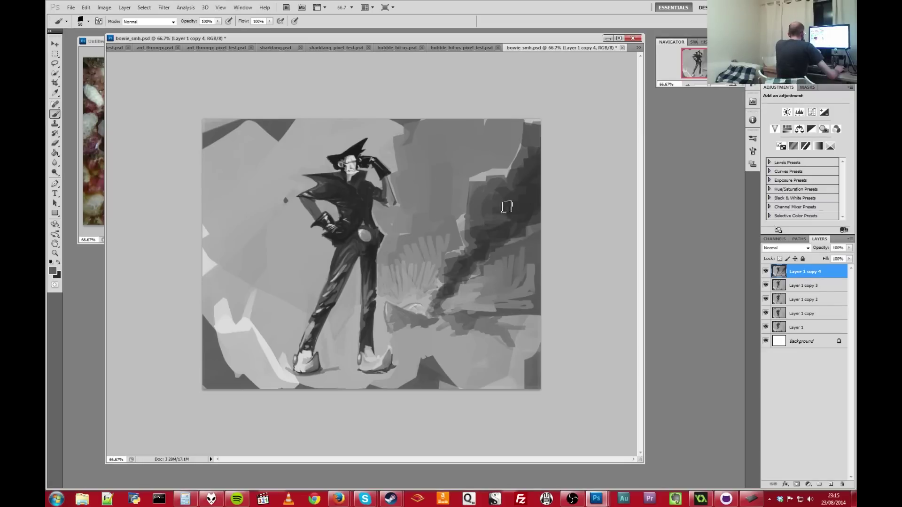
Step: Darken the smoke plume rising in the background beside the hatted figure
{"action": "mouse_move", "coordinate": [499, 182]}
{"action": "left_mouse_down"}
{"action": "mouse_move", "coordinate": [515, 199]}
{"action": "mouse_move", "coordinate": [524, 152]}
{"action": "mouse_move", "coordinate": [499, 207]}
{"action": "left_mouse_up"}
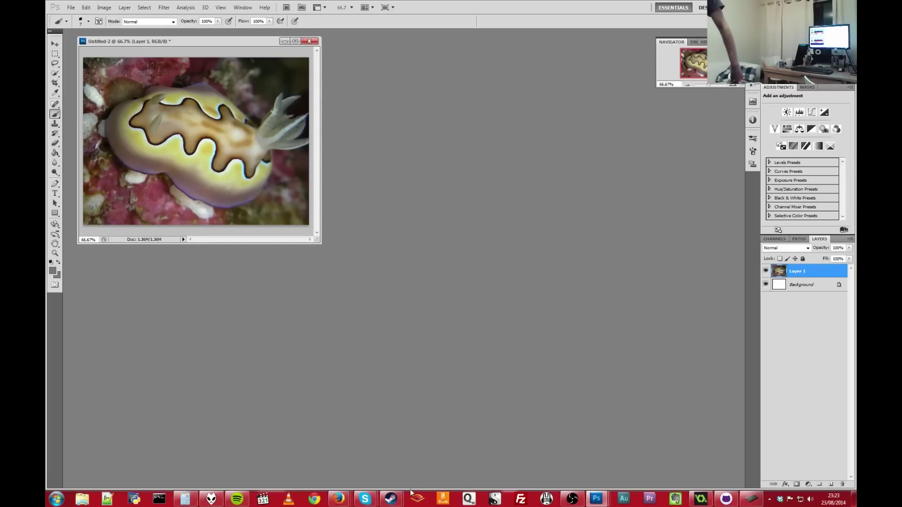
{"action": "mouse_move", "coordinate": [390, 498]}
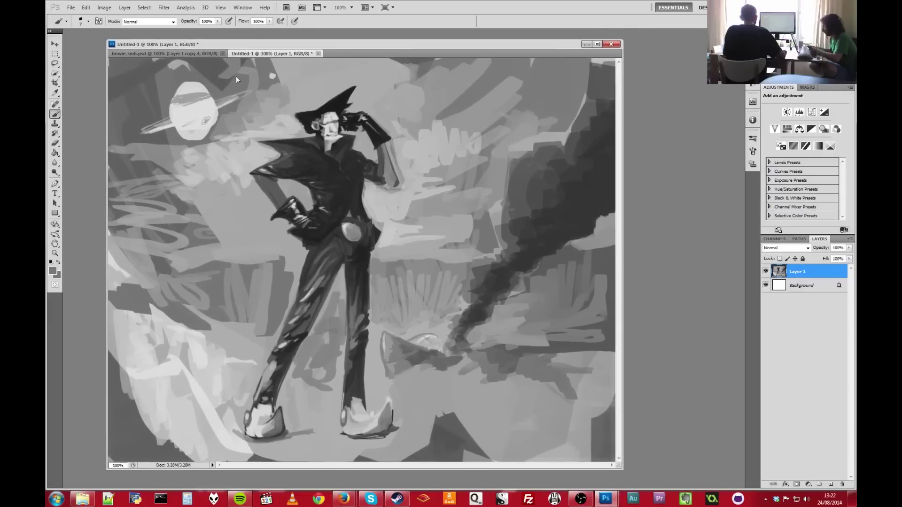
Step: Cover the hatted figure's torso and arms with broad mid-grey strokes in the Untitled-1 document
{"action": "left_click_drag", "start_coordinate": [615, 466], "coordinate": [703, 479]}
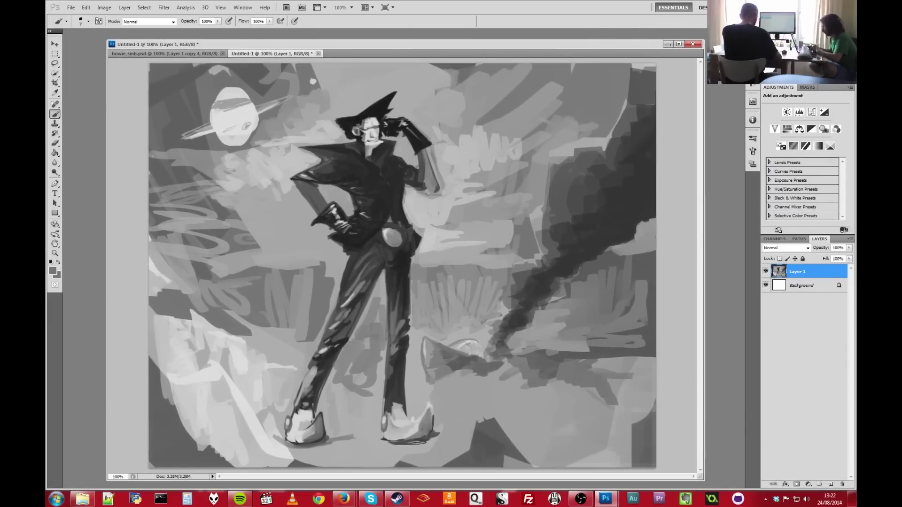
{"action": "left_click_drag", "start_coordinate": [234, 213], "coordinate": [265, 267]}
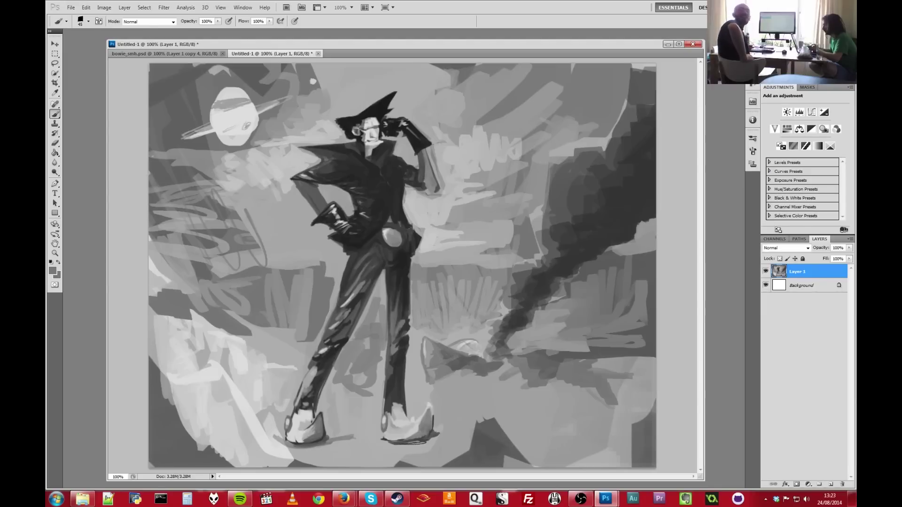
{"action": "left_click_drag", "start_coordinate": [244, 268], "coordinate": [333, 164]}
{"action": "left_click_drag", "start_coordinate": [291, 300], "coordinate": [380, 155]}
{"action": "mouse_move", "coordinate": [408, 305]}
{"action": "left_mouse_down"}
{"action": "mouse_move", "coordinate": [390, 166]}
{"action": "mouse_move", "coordinate": [371, 141]}
{"action": "mouse_move", "coordinate": [286, 178]}
{"action": "mouse_move", "coordinate": [362, 229]}
{"action": "mouse_move", "coordinate": [451, 249]}
{"action": "mouse_move", "coordinate": [399, 155]}
{"action": "mouse_move", "coordinate": [452, 186]}
{"action": "mouse_move", "coordinate": [284, 193]}
{"action": "left_mouse_up"}
Step: Brush over the sky and the figure's head with broad strokes in the light tone sampled from the planet
{"action": "left_click", "coordinate": [242, 124], "text": "alt"}
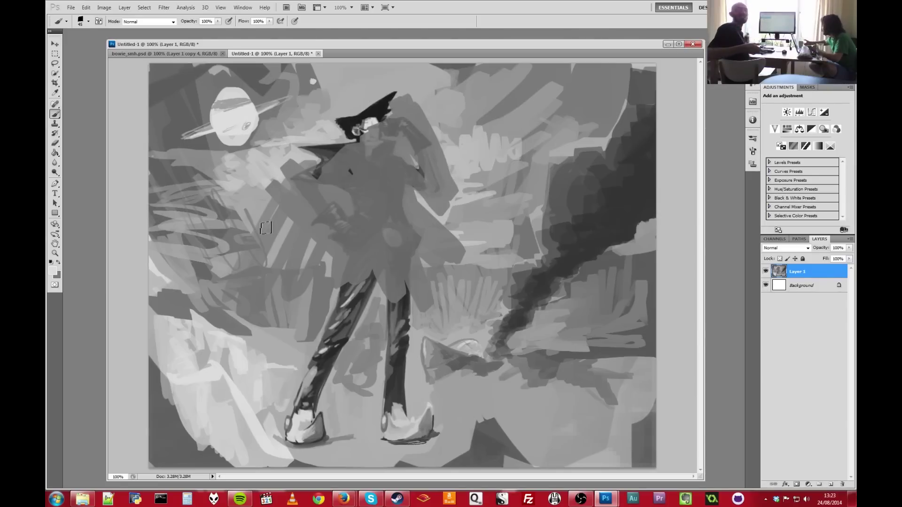
{"action": "mouse_move", "coordinate": [287, 322]}
{"action": "left_mouse_down"}
{"action": "mouse_move", "coordinate": [202, 206]}
{"action": "mouse_move", "coordinate": [295, 306]}
{"action": "mouse_move", "coordinate": [155, 188]}
{"action": "mouse_move", "coordinate": [167, 97]}
{"action": "mouse_move", "coordinate": [197, 117]}
{"action": "mouse_move", "coordinate": [211, 94]}
{"action": "mouse_move", "coordinate": [291, 117]}
{"action": "mouse_move", "coordinate": [340, 94]}
{"action": "mouse_move", "coordinate": [493, 141]}
{"action": "mouse_move", "coordinate": [521, 94]}
{"action": "left_mouse_up"}
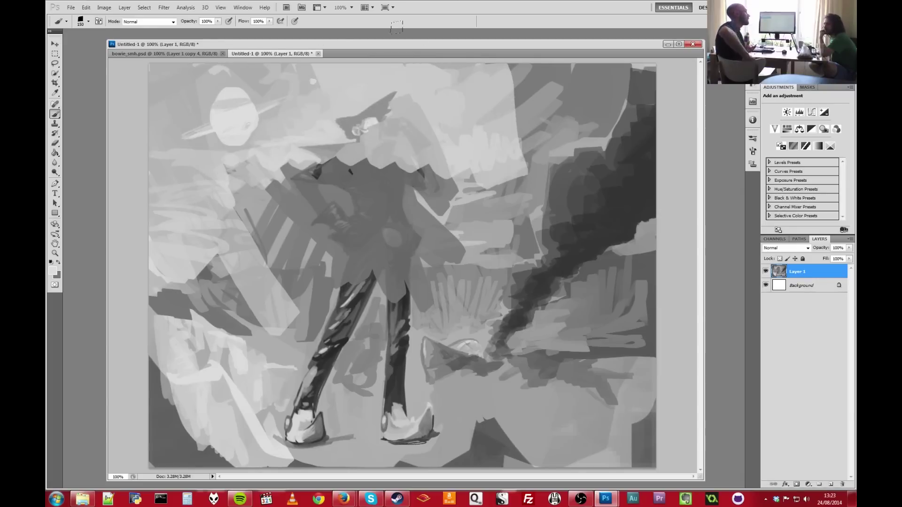
{"action": "left_click_drag", "start_coordinate": [504, 135], "coordinate": [544, 108]}
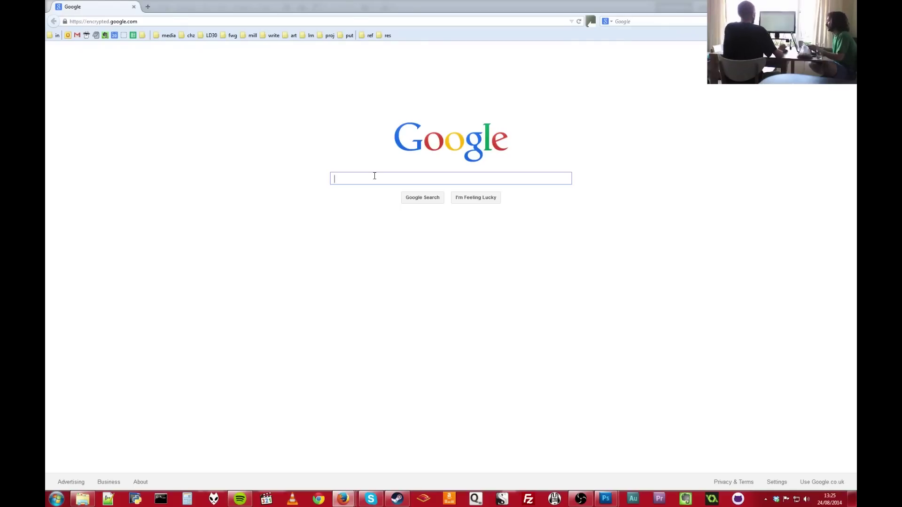
Step: Search Google for "bats" in the web browser
{"action": "type", "text": "bats"}
{"action": "key", "text": "Return"}
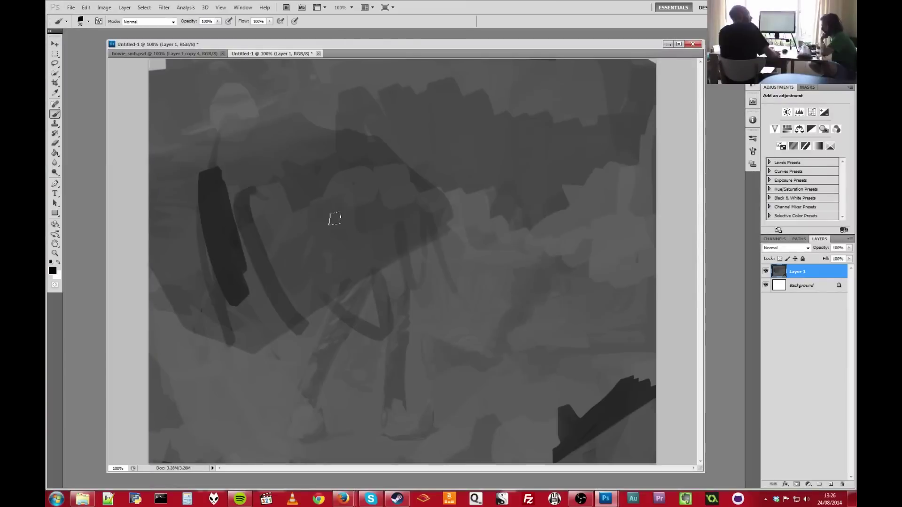
Step: Paint a dark bat in the middle of the canvas with a furry body, outstretched wings and a rocket harness
{"action": "mouse_move", "coordinate": [332, 217]}
{"action": "left_mouse_down"}
{"action": "mouse_move", "coordinate": [380, 225]}
{"action": "mouse_move", "coordinate": [404, 160]}
{"action": "mouse_move", "coordinate": [412, 203]}
{"action": "mouse_move", "coordinate": [373, 184]}
{"action": "mouse_move", "coordinate": [346, 284]}
{"action": "left_mouse_up"}
{"action": "mouse_move", "coordinate": [430, 169]}
{"action": "left_mouse_down"}
{"action": "mouse_move", "coordinate": [434, 282]}
{"action": "mouse_move", "coordinate": [338, 187]}
{"action": "left_mouse_up"}
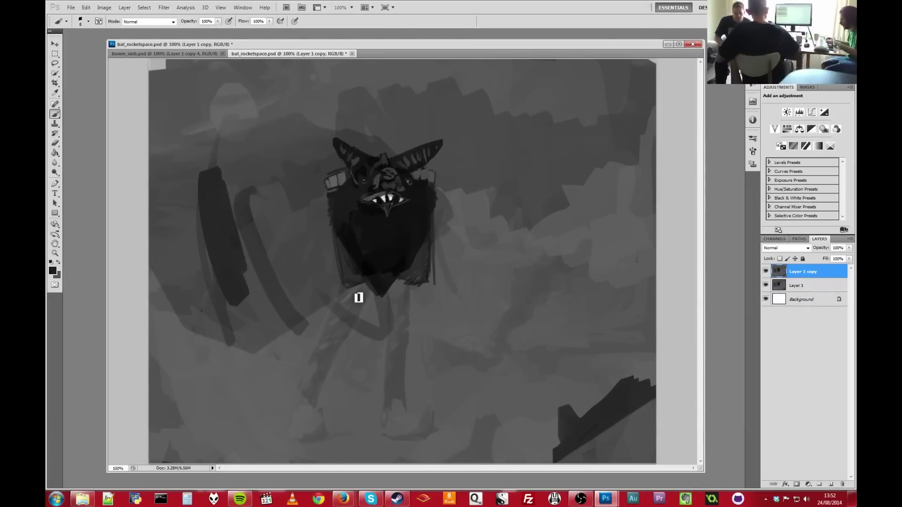
{"action": "left_click_drag", "start_coordinate": [435, 197], "coordinate": [491, 181]}
{"action": "left_click_drag", "start_coordinate": [331, 200], "coordinate": [278, 190]}
{"action": "mouse_move", "coordinate": [348, 272]}
{"action": "left_mouse_down"}
{"action": "mouse_move", "coordinate": [427, 254]}
{"action": "mouse_move", "coordinate": [358, 298]}
{"action": "mouse_move", "coordinate": [402, 294]}
{"action": "mouse_move", "coordinate": [381, 393]}
{"action": "mouse_move", "coordinate": [407, 414]}
{"action": "mouse_move", "coordinate": [402, 341]}
{"action": "mouse_move", "coordinate": [371, 362]}
{"action": "mouse_move", "coordinate": [374, 402]}
{"action": "mouse_move", "coordinate": [347, 258]}
{"action": "mouse_move", "coordinate": [441, 220]}
{"action": "mouse_move", "coordinate": [357, 188]}
{"action": "mouse_move", "coordinate": [422, 249]}
{"action": "left_mouse_up"}
{"action": "mouse_move", "coordinate": [350, 249]}
{"action": "left_mouse_down"}
{"action": "mouse_move", "coordinate": [365, 318]}
{"action": "mouse_move", "coordinate": [404, 316]}
{"action": "mouse_move", "coordinate": [403, 324]}
{"action": "left_mouse_up"}
{"action": "mouse_move", "coordinate": [493, 181]}
{"action": "left_mouse_down"}
{"action": "mouse_move", "coordinate": [582, 200]}
{"action": "mouse_move", "coordinate": [479, 294]}
{"action": "mouse_move", "coordinate": [565, 263]}
{"action": "mouse_move", "coordinate": [564, 240]}
{"action": "mouse_move", "coordinate": [467, 262]}
{"action": "mouse_move", "coordinate": [371, 260]}
{"action": "mouse_move", "coordinate": [479, 202]}
{"action": "mouse_move", "coordinate": [488, 225]}
{"action": "mouse_move", "coordinate": [513, 161]}
{"action": "mouse_move", "coordinate": [477, 225]}
{"action": "mouse_move", "coordinate": [569, 195]}
{"action": "mouse_move", "coordinate": [558, 224]}
{"action": "mouse_move", "coordinate": [549, 195]}
{"action": "mouse_move", "coordinate": [475, 198]}
{"action": "mouse_move", "coordinate": [401, 242]}
{"action": "mouse_move", "coordinate": [511, 200]}
{"action": "mouse_move", "coordinate": [527, 225]}
{"action": "mouse_move", "coordinate": [306, 140]}
{"action": "mouse_move", "coordinate": [461, 262]}
{"action": "mouse_move", "coordinate": [134, 234]}
{"action": "mouse_move", "coordinate": [305, 357]}
{"action": "mouse_move", "coordinate": [438, 320]}
{"action": "mouse_move", "coordinate": [412, 346]}
{"action": "mouse_move", "coordinate": [364, 181]}
{"action": "mouse_move", "coordinate": [363, 215]}
{"action": "mouse_move", "coordinate": [357, 202]}
{"action": "mouse_move", "coordinate": [420, 213]}
{"action": "mouse_move", "coordinate": [416, 242]}
{"action": "mouse_move", "coordinate": [425, 252]}
{"action": "mouse_move", "coordinate": [329, 288]}
{"action": "mouse_move", "coordinate": [409, 263]}
{"action": "mouse_move", "coordinate": [302, 316]}
{"action": "mouse_move", "coordinate": [435, 274]}
{"action": "mouse_move", "coordinate": [362, 252]}
{"action": "mouse_move", "coordinate": [420, 347]}
{"action": "left_mouse_up"}
Step: Duplicate the bat painting's layer three times
{"action": "key", "text": "ctrl+j"}
{"action": "key", "text": "ctrl+j"}
{"action": "key", "text": "ctrl+j"}
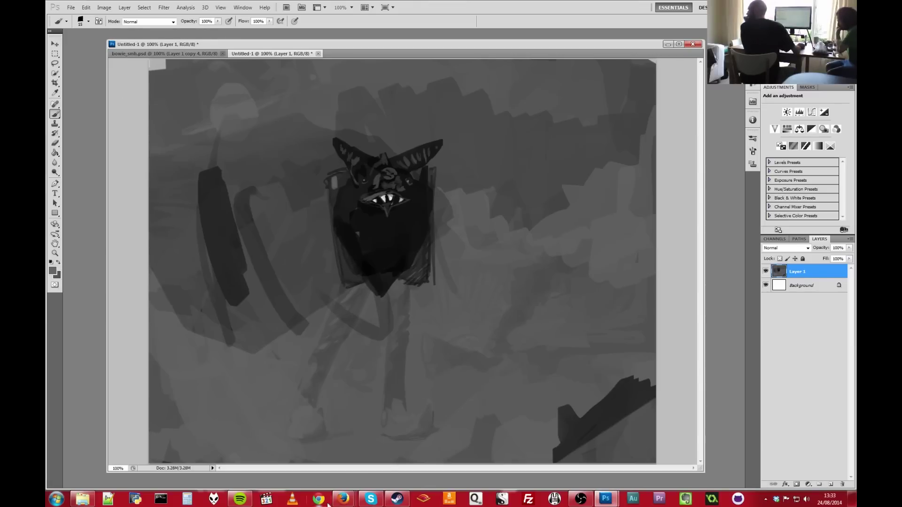
Step: Switch to the Planet V2 spreadsheet in the browser and examine the Focida planet and its Throngx race
{"action": "mouse_move", "coordinate": [328, 504]}
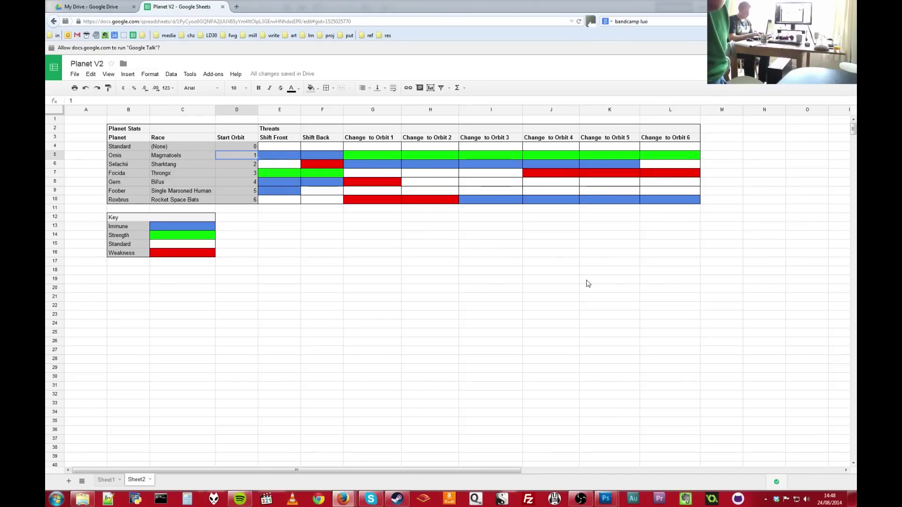
{"action": "left_click", "coordinate": [133, 174]}
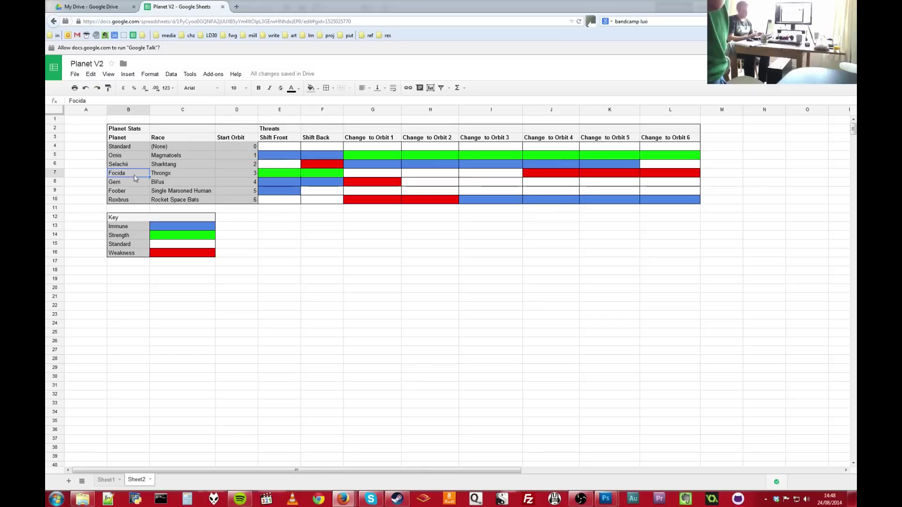
{"action": "left_click", "coordinate": [174, 175]}
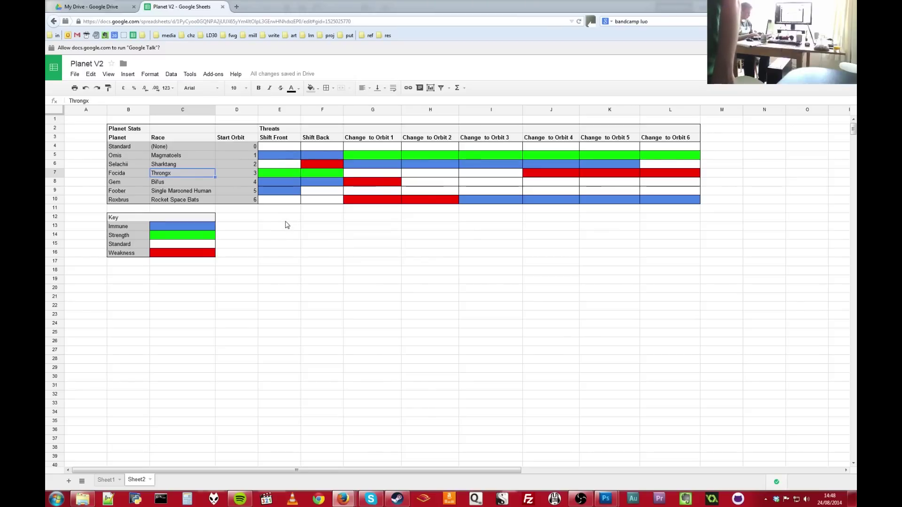
{"action": "key", "text": "Up"}
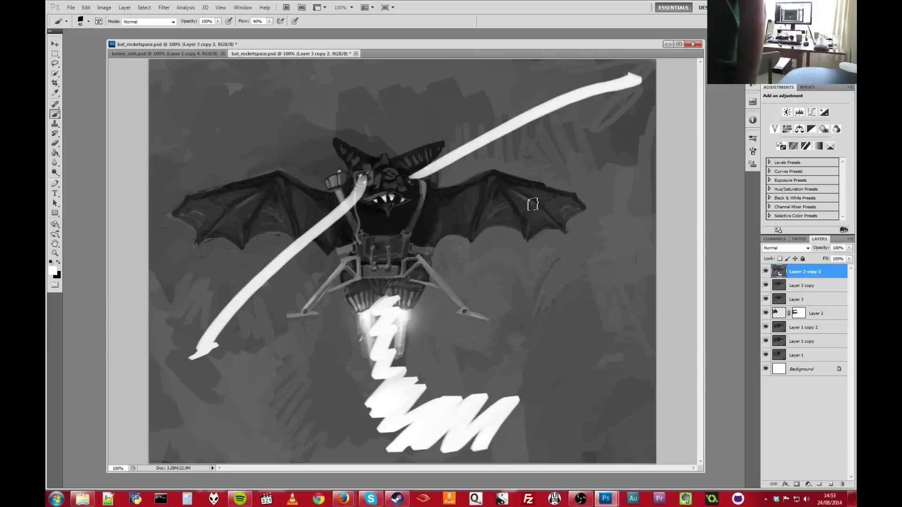
Step: Scribble thick white loops across the bat painting on Layer 3 copy 2
{"action": "mouse_move", "coordinate": [533, 191]}
{"action": "left_mouse_down"}
{"action": "mouse_move", "coordinate": [455, 359]}
{"action": "mouse_move", "coordinate": [348, 263]}
{"action": "mouse_move", "coordinate": [239, 111]}
{"action": "left_mouse_up"}
{"action": "mouse_move", "coordinate": [233, 146]}
{"action": "left_mouse_down"}
{"action": "mouse_move", "coordinate": [308, 257]}
{"action": "mouse_move", "coordinate": [357, 106]}
{"action": "mouse_move", "coordinate": [271, 182]}
{"action": "left_mouse_up"}
{"action": "mouse_move", "coordinate": [232, 264]}
{"action": "left_mouse_down"}
{"action": "mouse_move", "coordinate": [244, 291]}
{"action": "mouse_move", "coordinate": [279, 272]}
{"action": "mouse_move", "coordinate": [318, 296]}
{"action": "mouse_move", "coordinate": [346, 358]}
{"action": "mouse_move", "coordinate": [281, 325]}
{"action": "left_mouse_up"}
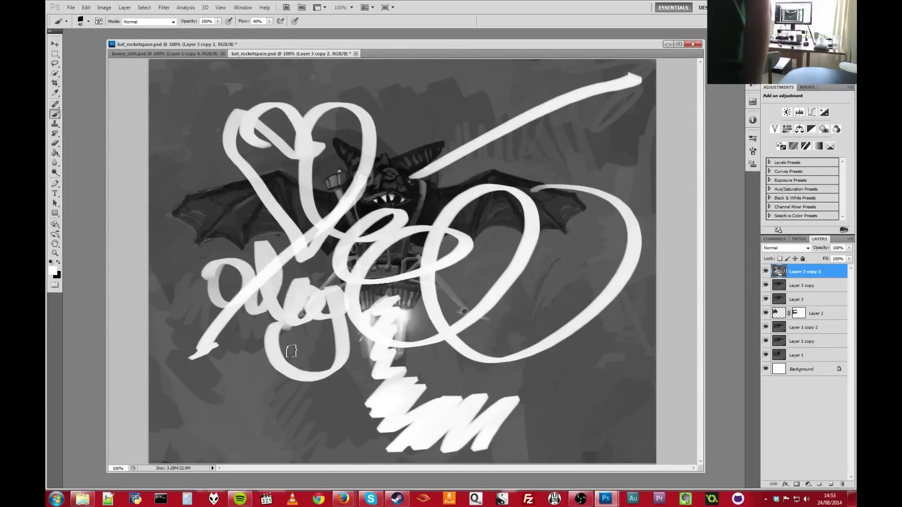
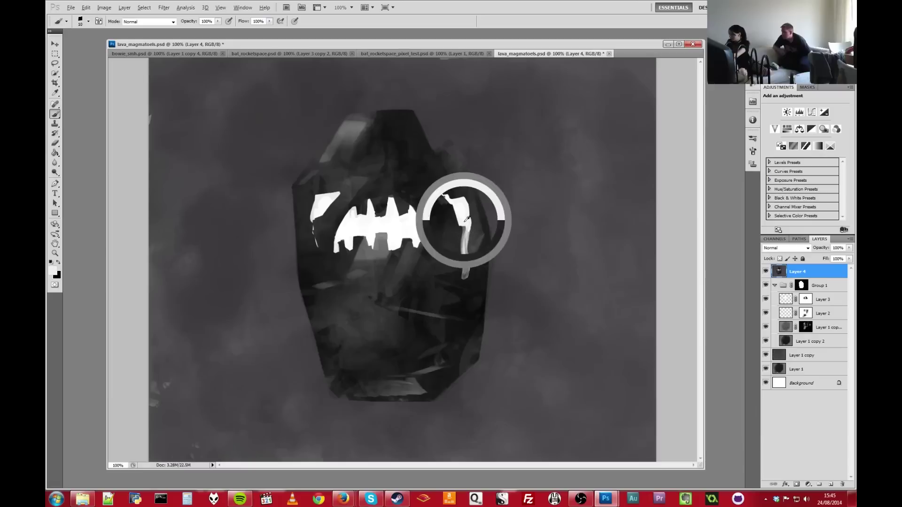
Step: Refine the curved white streak beside the lava creature's mouth on Layer 4, alternating dark and light paint with a small brush
{"action": "key", "text": "x"}
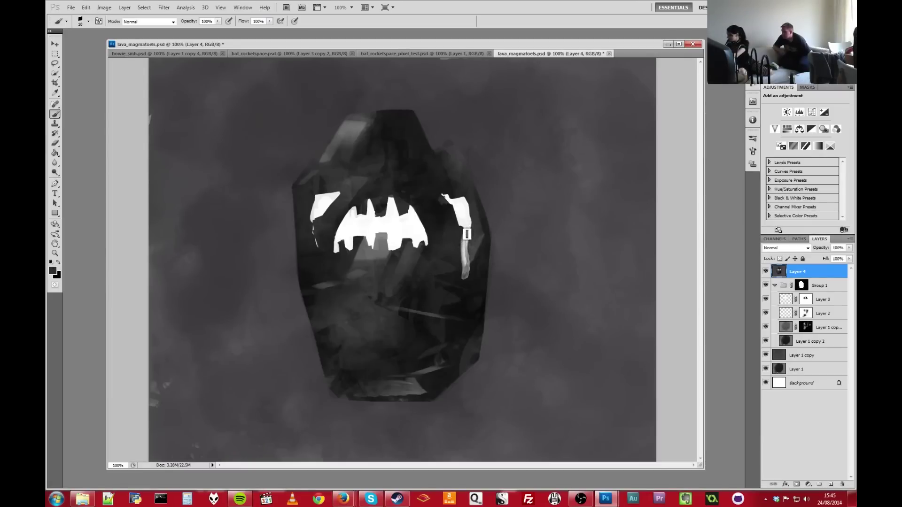
{"action": "key", "text": "bracketleft"}
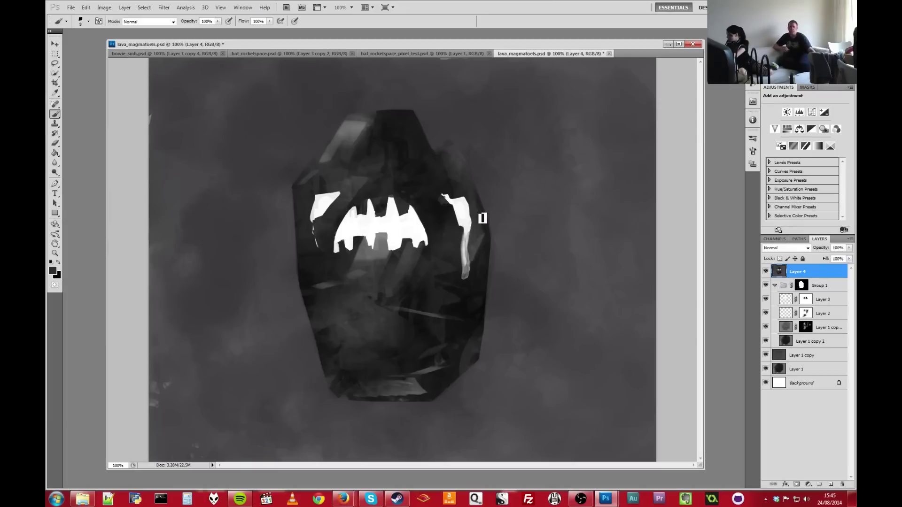
{"action": "key", "text": "x"}
{"action": "key", "text": "bracketright"}
{"action": "key", "text": "bracketright"}
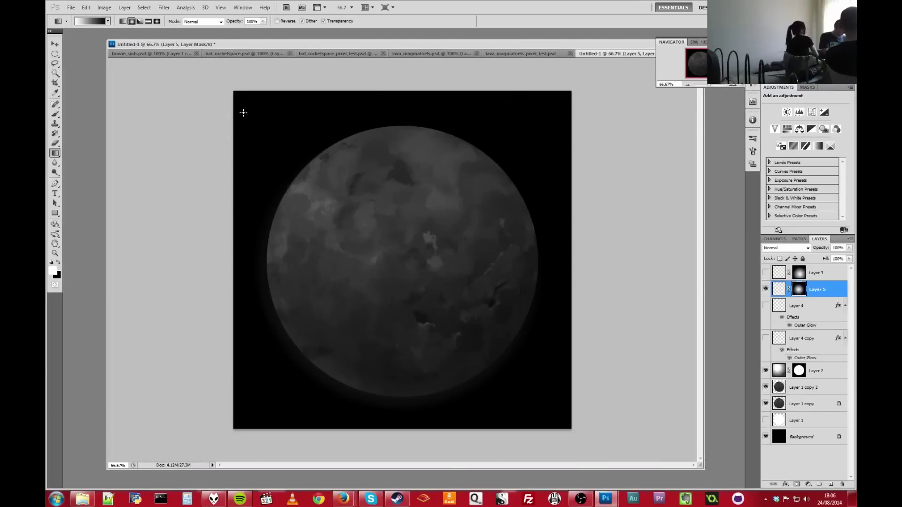
Step: Redraw the gradient on Layer 5's mask to shape the glow around the planet, and stamp all visible layers into a merged layer
{"action": "left_click_drag", "start_coordinate": [381, 195], "coordinate": [475, 413]}
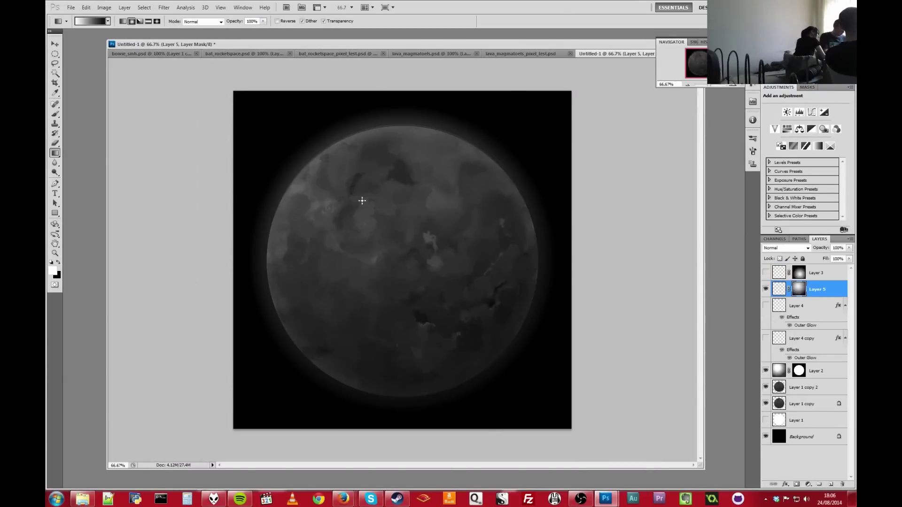
{"action": "left_click_drag", "start_coordinate": [372, 201], "coordinate": [382, 244]}
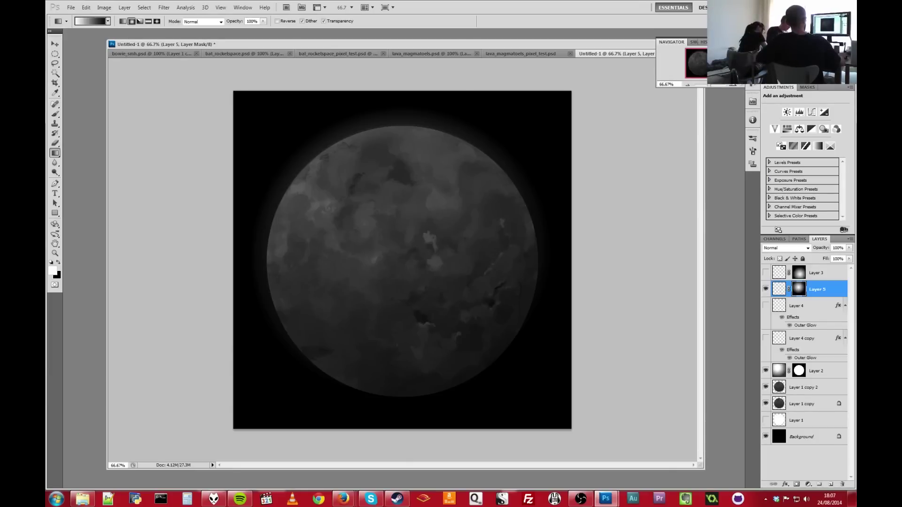
{"action": "key", "text": "ctrl+shift+alt+e"}
{"action": "key", "text": "v"}
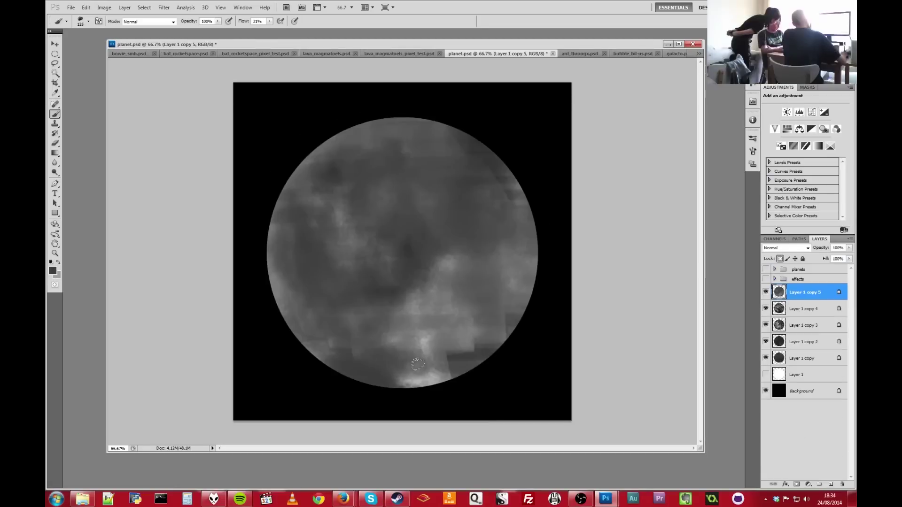
Step: Paint soft grey patches over the planet on Layer 1 copy 5 and adjust the opacity of the orange Color Burn layer
{"action": "mouse_move", "coordinate": [413, 376]}
{"action": "left_mouse_down"}
{"action": "mouse_move", "coordinate": [442, 357]}
{"action": "mouse_move", "coordinate": [484, 292]}
{"action": "mouse_move", "coordinate": [420, 319]}
{"action": "mouse_move", "coordinate": [446, 345]}
{"action": "mouse_move", "coordinate": [517, 197]}
{"action": "mouse_move", "coordinate": [487, 153]}
{"action": "left_mouse_up"}
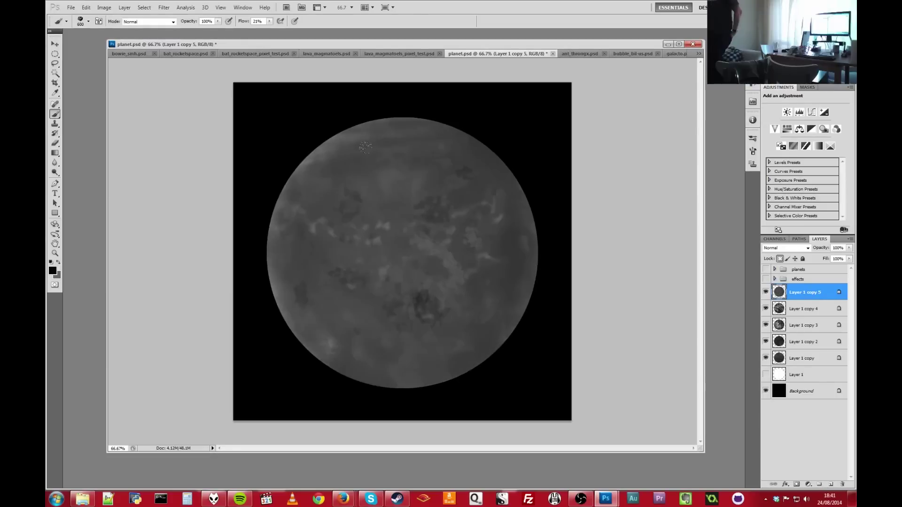
{"action": "mouse_move", "coordinate": [365, 147]}
{"action": "left_mouse_down"}
{"action": "mouse_move", "coordinate": [446, 244]}
{"action": "mouse_move", "coordinate": [474, 212]}
{"action": "mouse_move", "coordinate": [451, 291]}
{"action": "mouse_move", "coordinate": [277, 310]}
{"action": "mouse_move", "coordinate": [393, 376]}
{"action": "mouse_move", "coordinate": [344, 309]}
{"action": "mouse_move", "coordinate": [321, 201]}
{"action": "mouse_move", "coordinate": [351, 275]}
{"action": "mouse_move", "coordinate": [417, 376]}
{"action": "mouse_move", "coordinate": [495, 182]}
{"action": "mouse_move", "coordinate": [454, 227]}
{"action": "left_mouse_up"}
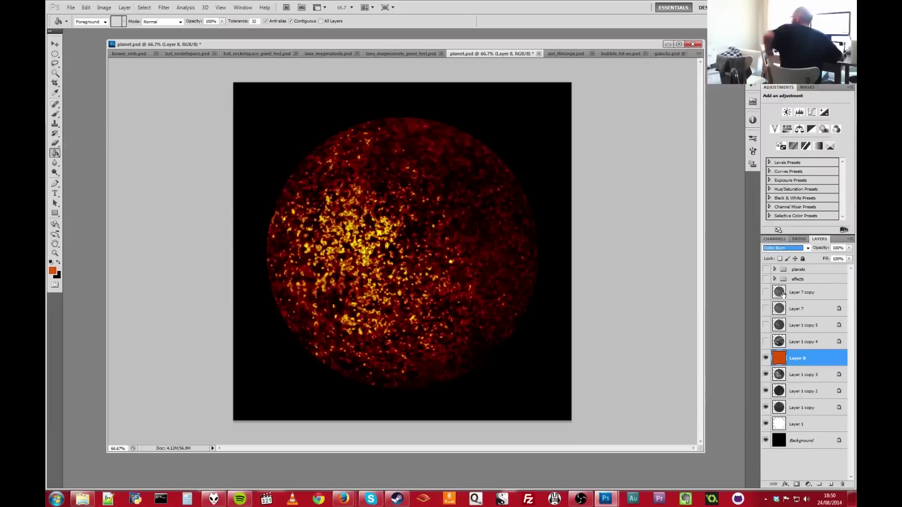
{"action": "mouse_move", "coordinate": [849, 248]}
{"action": "left_mouse_down"}
{"action": "mouse_move", "coordinate": [823, 258]}
{"action": "mouse_move", "coordinate": [844, 256]}
{"action": "left_mouse_up"}
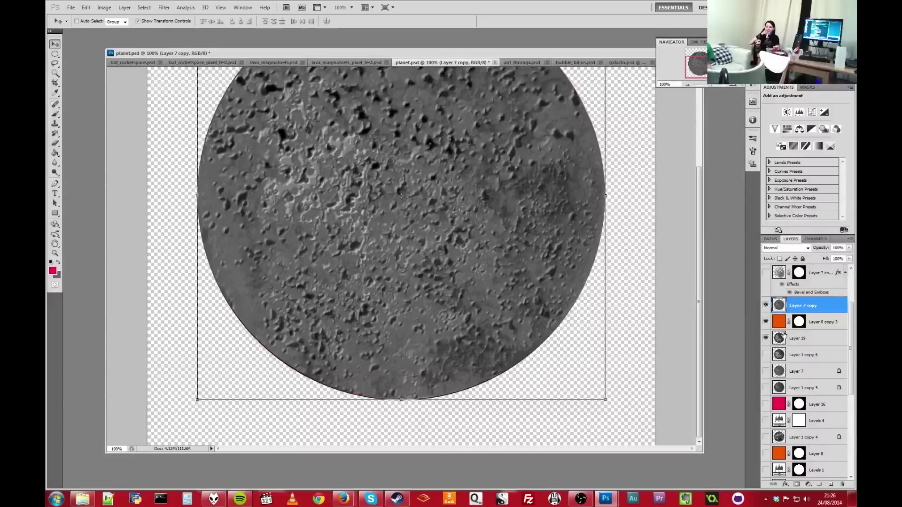
Step: Toggle the visibility of the cratered Layer 7 copy to compare the planet with and without it
{"action": "left_click", "coordinate": [765, 306]}
{"action": "left_click", "coordinate": [766, 306]}
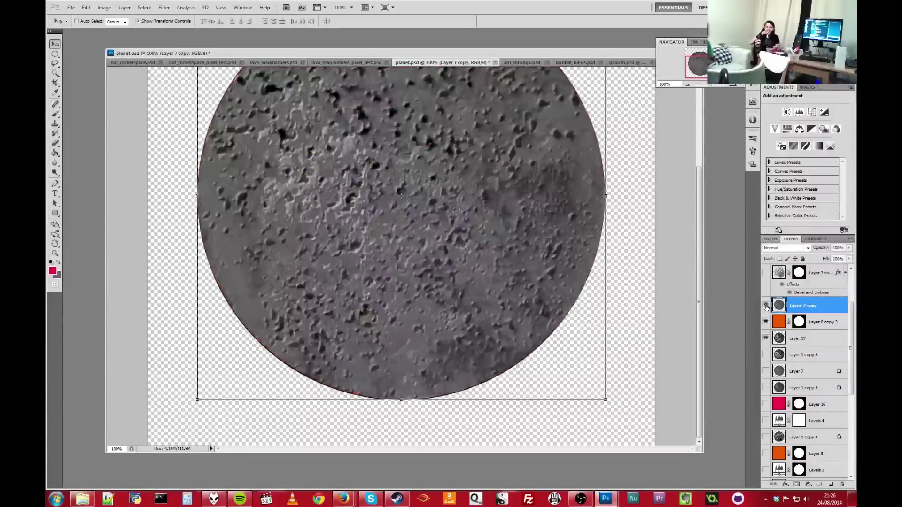
{"action": "left_click", "coordinate": [766, 306]}
{"action": "left_click", "coordinate": [765, 307]}
{"action": "left_click_drag", "start_coordinate": [705, 75], "coordinate": [704, 76]}
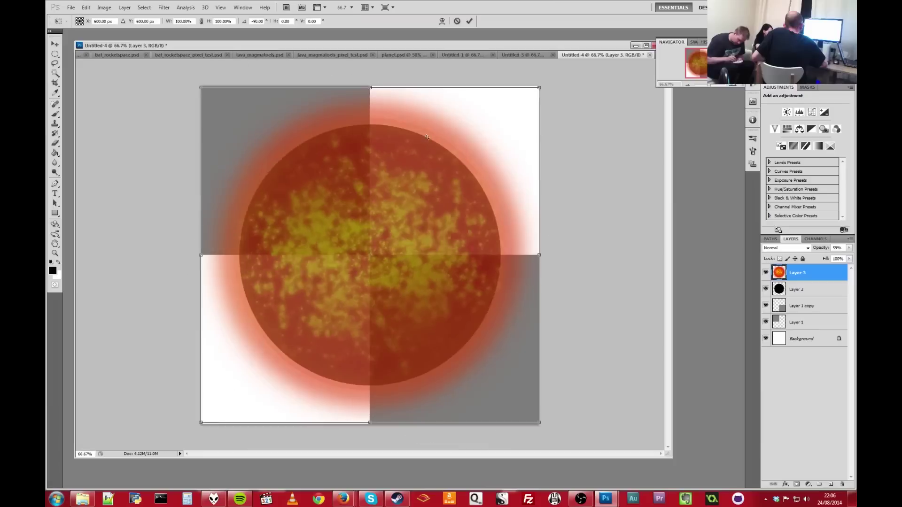
Step: Scale the black circle on Layer 2 copy to 100.16% so it matches the edge of the fiery planet
{"action": "mouse_move", "coordinate": [329, 397]}
{"action": "left_mouse_down"}
{"action": "mouse_move", "coordinate": [368, 406]}
{"action": "mouse_move", "coordinate": [299, 382]}
{"action": "mouse_move", "coordinate": [329, 399]}
{"action": "left_mouse_up"}
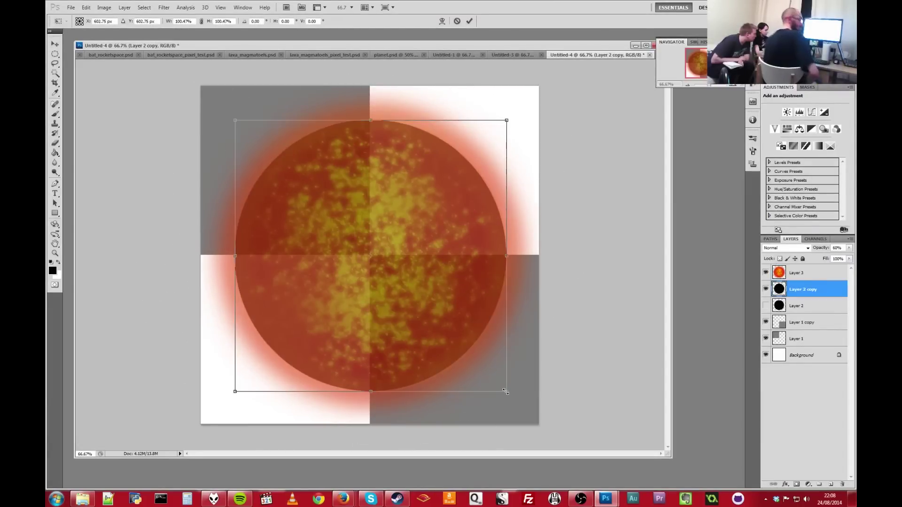
{"action": "left_click_drag", "start_coordinate": [505, 391], "coordinate": [504, 393]}
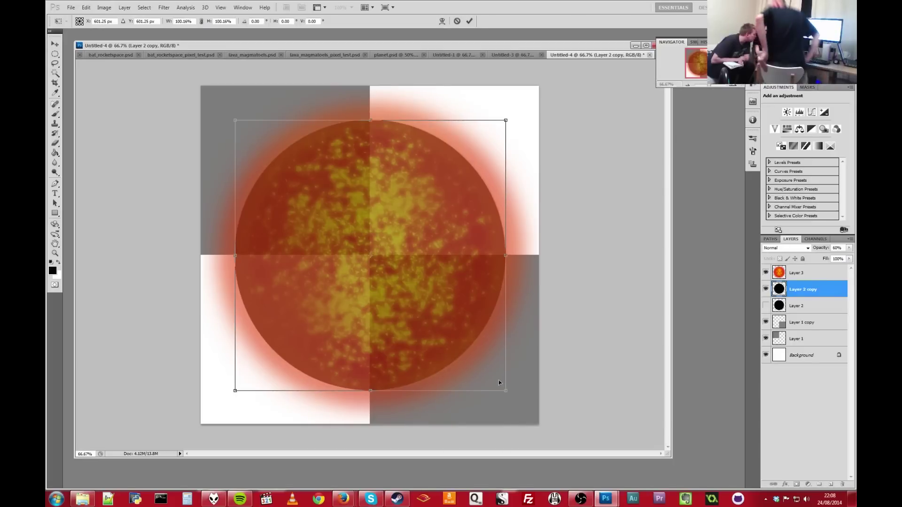
{"action": "key", "text": "Return"}
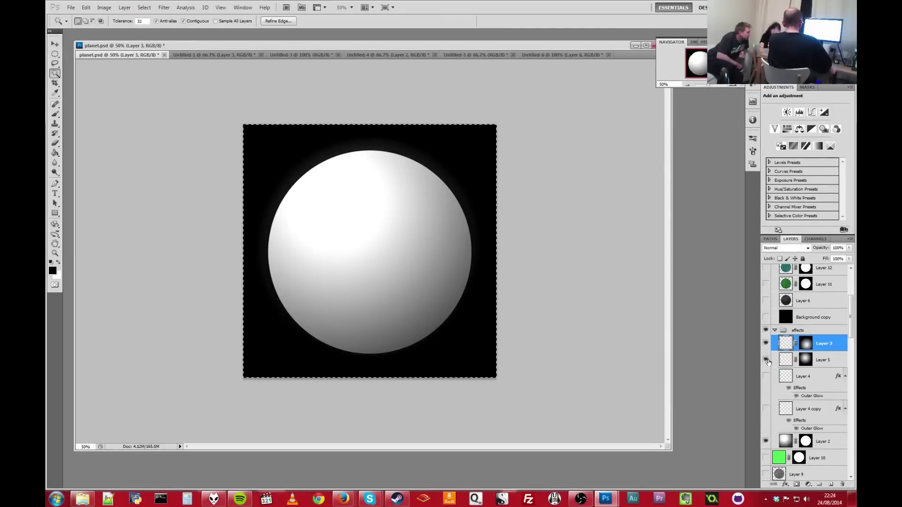
Step: Hide the shading layers in the effects group of planet.psd and switch the visibility of Layer 4 and Layer 4 copy
{"action": "left_click", "coordinate": [766, 346]}
{"action": "left_click", "coordinate": [766, 345]}
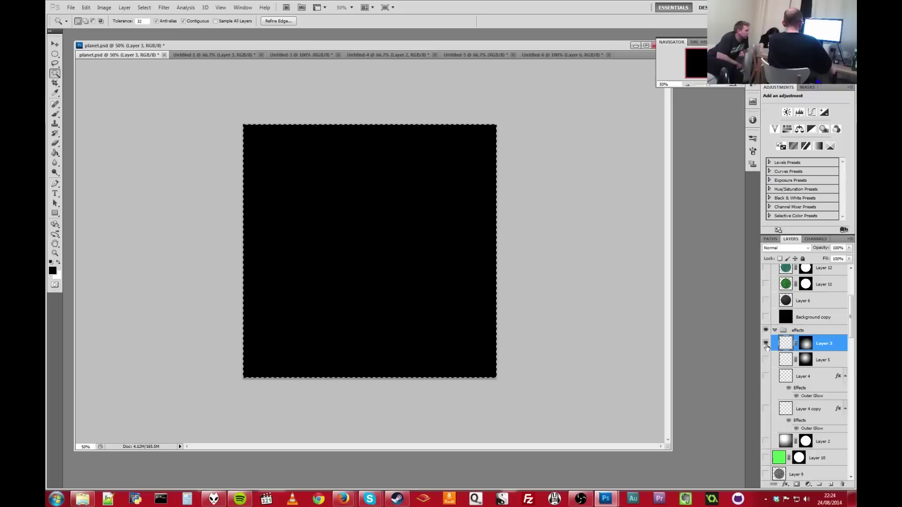
{"action": "left_click_drag", "start_coordinate": [766, 377], "coordinate": [766, 408]}
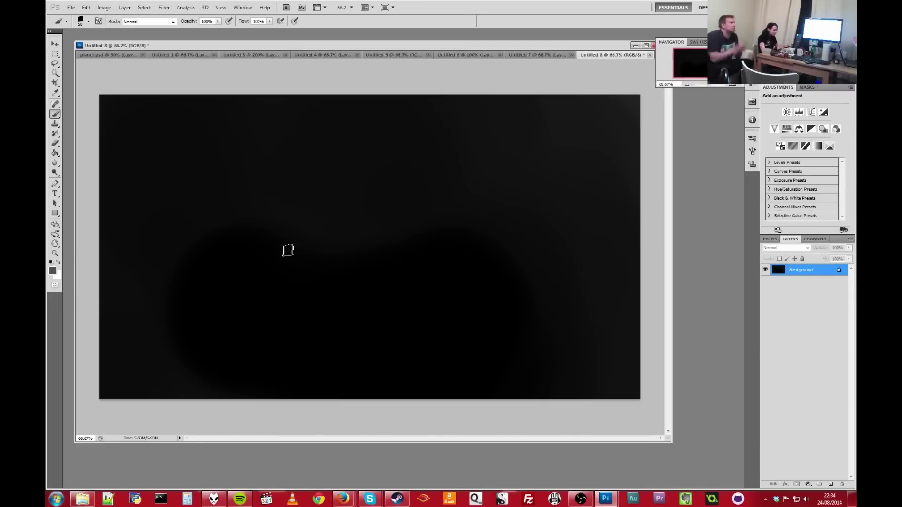
Step: Paint a diagonal chain of grey blobs of growing height across the upper-left half of the dark canvas
{"action": "left_click_drag", "start_coordinate": [219, 175], "coordinate": [215, 183]}
{"action": "key", "text": "bracketleft"}
{"action": "key", "text": "bracketleft"}
{"action": "key", "text": "bracketleft"}
{"action": "left_click", "coordinate": [231, 185]}
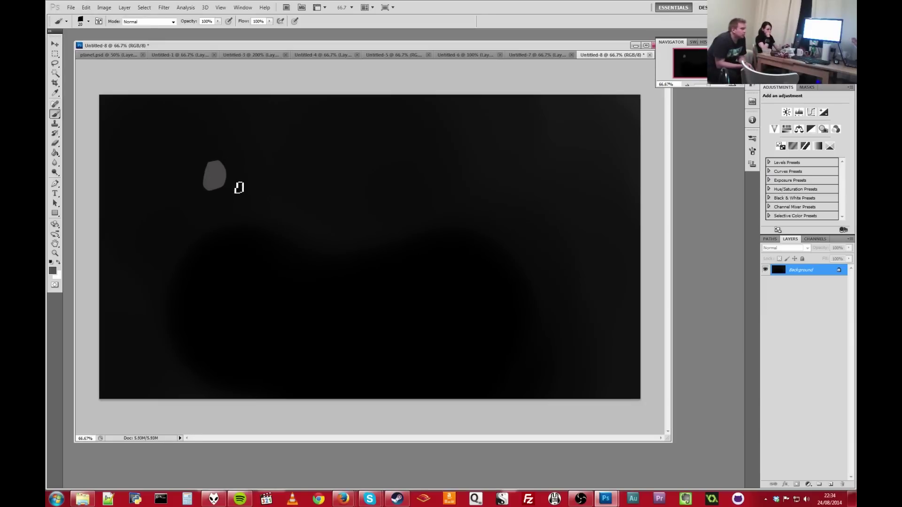
{"action": "key", "text": "bracketleft"}
{"action": "left_click", "coordinate": [252, 200]}
{"action": "mouse_move", "coordinate": [269, 204]}
{"action": "left_mouse_down"}
{"action": "mouse_move", "coordinate": [303, 250]}
{"action": "mouse_move", "coordinate": [290, 257]}
{"action": "mouse_move", "coordinate": [301, 266]}
{"action": "mouse_move", "coordinate": [306, 232]}
{"action": "left_mouse_up"}
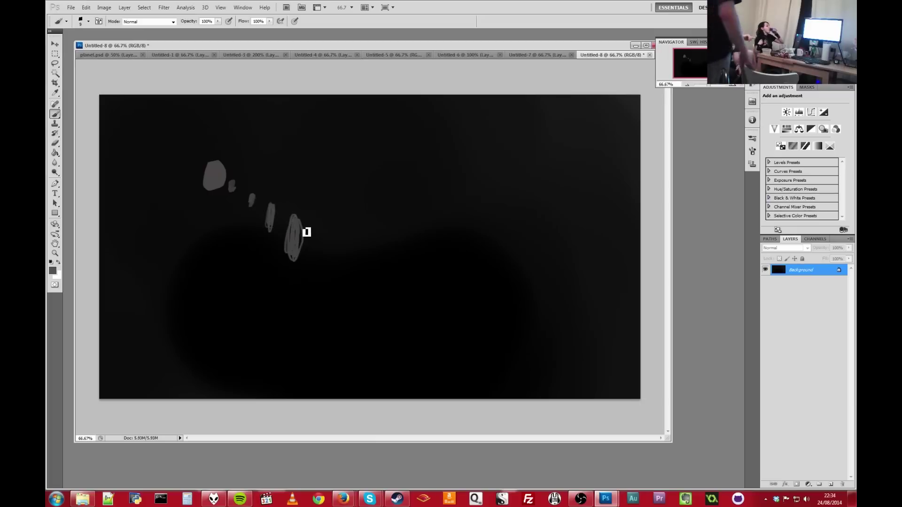
{"action": "key", "text": "bracketleft"}
{"action": "key", "text": "bracketleft"}
{"action": "key", "text": "bracketleft"}
{"action": "key", "text": "bracketleft"}
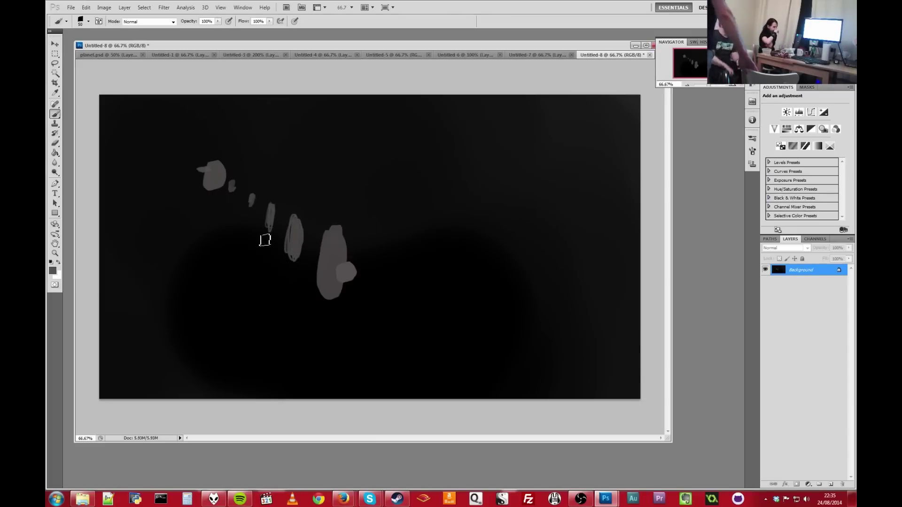
{"action": "key", "text": "bracketleft"}
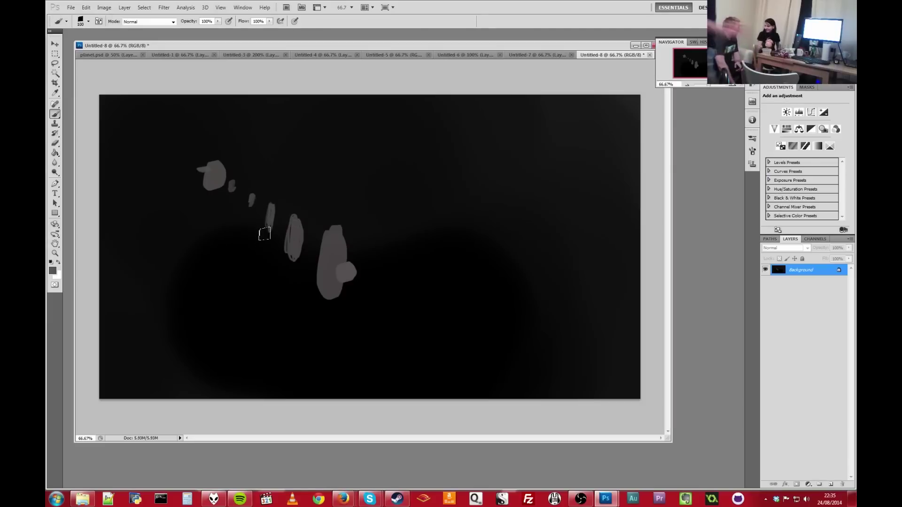
Step: Paint over the diagonal chain of grey blobs in black with progressively larger brushes
{"action": "left_click", "coordinate": [50, 262]}
{"action": "left_click", "coordinate": [58, 262]}
{"action": "key", "text": "bracketleft"}
{"action": "key", "text": "bracketleft"}
{"action": "mouse_move", "coordinate": [278, 205]}
{"action": "left_mouse_down"}
{"action": "mouse_move", "coordinate": [272, 216]}
{"action": "mouse_move", "coordinate": [279, 203]}
{"action": "mouse_move", "coordinate": [248, 201]}
{"action": "left_mouse_up"}
{"action": "left_click_drag", "start_coordinate": [293, 233], "coordinate": [353, 267]}
{"action": "key", "text": "bracketleft"}
{"action": "key", "text": "bracketleft"}
{"action": "key", "text": "bracketright"}
{"action": "key", "text": "bracketright"}
{"action": "key", "text": "bracketright"}
{"action": "key", "text": "bracketright"}
{"action": "key", "text": "bracketright"}
{"action": "key", "text": "bracketright"}
{"action": "mouse_move", "coordinate": [217, 175]}
{"action": "left_mouse_down"}
{"action": "mouse_move", "coordinate": [233, 183]}
{"action": "mouse_move", "coordinate": [197, 160]}
{"action": "mouse_move", "coordinate": [188, 168]}
{"action": "left_mouse_up"}
{"action": "key", "text": "bracketleft"}
{"action": "key", "text": "bracketright"}
{"action": "key", "text": "bracketright"}
{"action": "key", "text": "bracketright"}
{"action": "key", "text": "bracketright"}
{"action": "key", "text": "bracketright"}
{"action": "key", "text": "bracketright"}
{"action": "mouse_move", "coordinate": [202, 172]}
{"action": "left_mouse_down"}
{"action": "mouse_move", "coordinate": [211, 174]}
{"action": "mouse_move", "coordinate": [173, 173]}
{"action": "mouse_move", "coordinate": [150, 212]}
{"action": "mouse_move", "coordinate": [174, 159]}
{"action": "mouse_move", "coordinate": [258, 160]}
{"action": "mouse_move", "coordinate": [281, 196]}
{"action": "mouse_move", "coordinate": [344, 163]}
{"action": "left_mouse_up"}
Step: Try a long curved pale stroke rising from the canvas's bottom edge, and undo it
{"action": "key", "text": "x"}
{"action": "key", "text": "bracketleft"}
{"action": "key", "text": "bracketleft"}
{"action": "key", "text": "x"}
{"action": "key", "text": "bracketleft"}
{"action": "key", "text": "bracketleft"}
{"action": "key", "text": "bracketleft"}
{"action": "key", "text": "bracketleft"}
{"action": "key", "text": "bracketleft"}
{"action": "key", "text": "bracketleft"}
{"action": "key", "text": "bracketleft"}
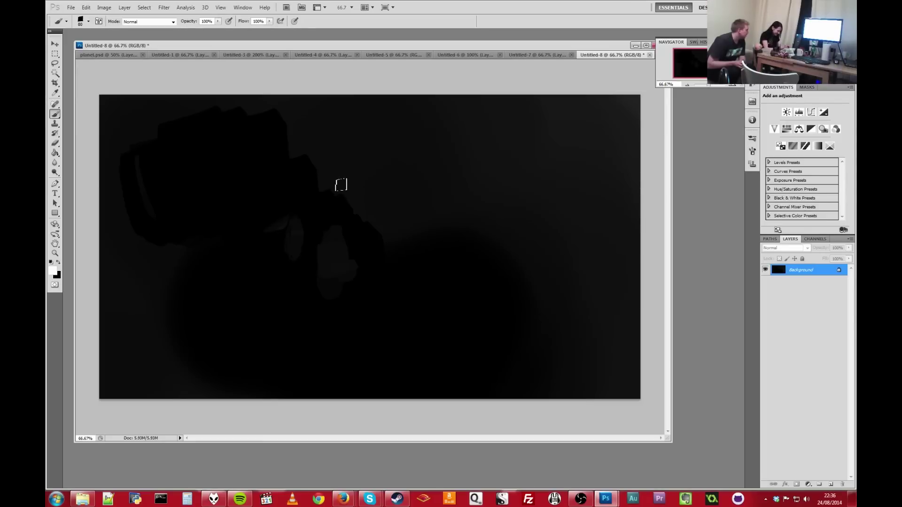
{"action": "key", "text": "bracketleft"}
{"action": "key", "text": "bracketleft"}
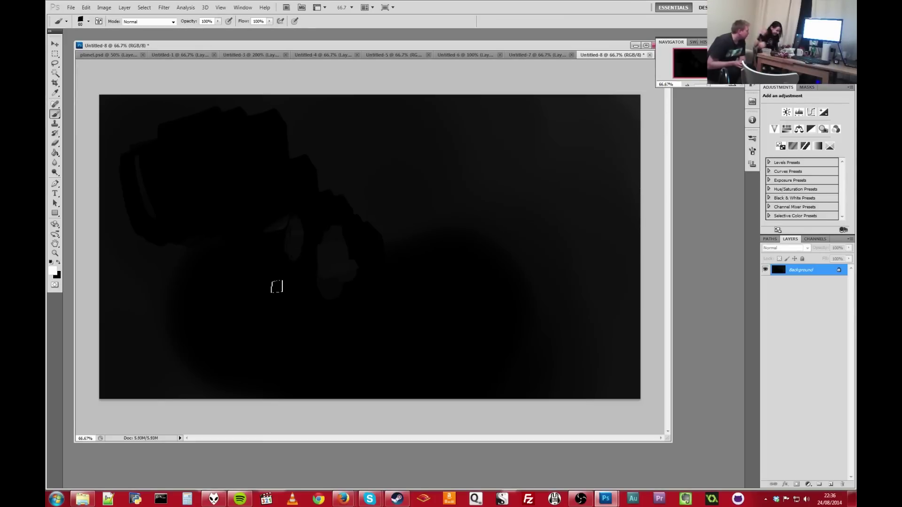
{"action": "key", "text": "bracketright"}
{"action": "key", "text": "bracketright"}
{"action": "mouse_move", "coordinate": [378, 400]}
{"action": "left_mouse_down"}
{"action": "mouse_move", "coordinate": [487, 356]}
{"action": "mouse_move", "coordinate": [506, 322]}
{"action": "left_mouse_up"}
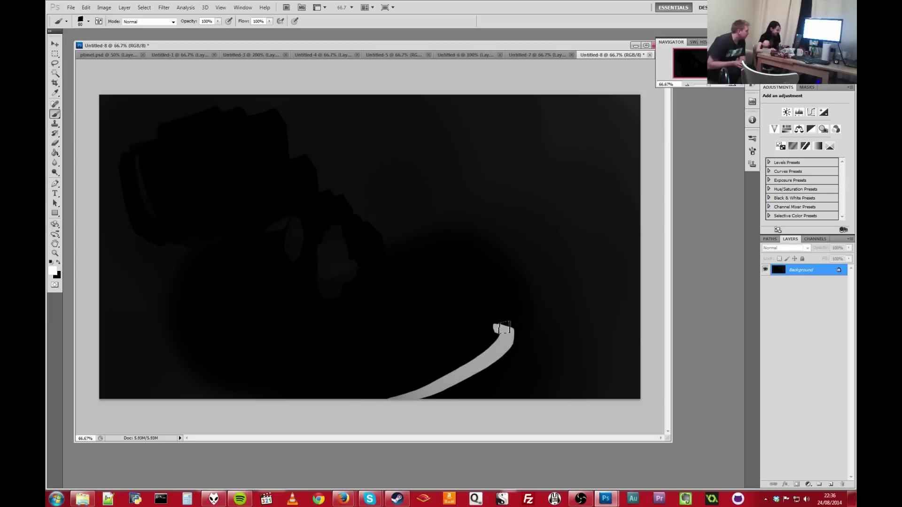
{"action": "key", "text": "ctrl+z"}
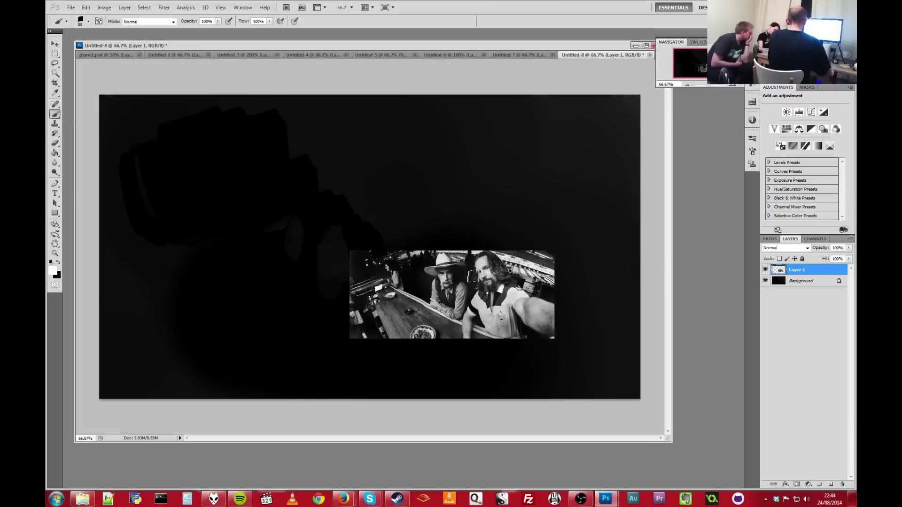
Step: Enlarge the black-and-white bar photo to about 265% so it spans the full canvas width, and shift it down toward the middle
{"action": "left_click", "coordinate": [55, 44]}
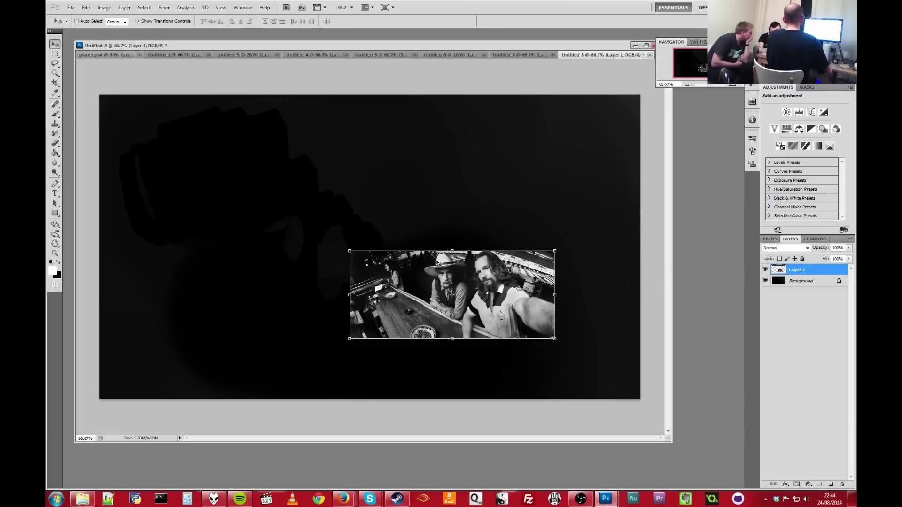
{"action": "left_click_drag", "start_coordinate": [408, 278], "coordinate": [195, 153]}
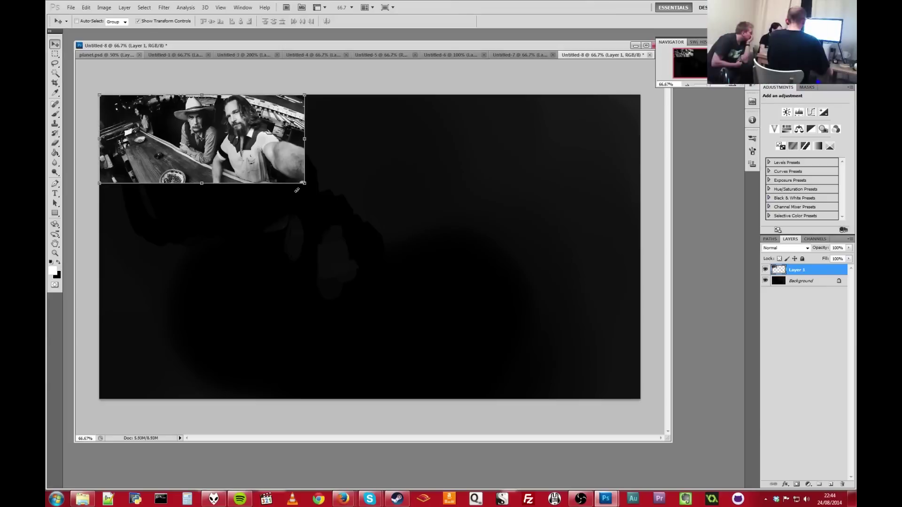
{"action": "left_click_drag", "start_coordinate": [304, 184], "coordinate": [582, 466]}
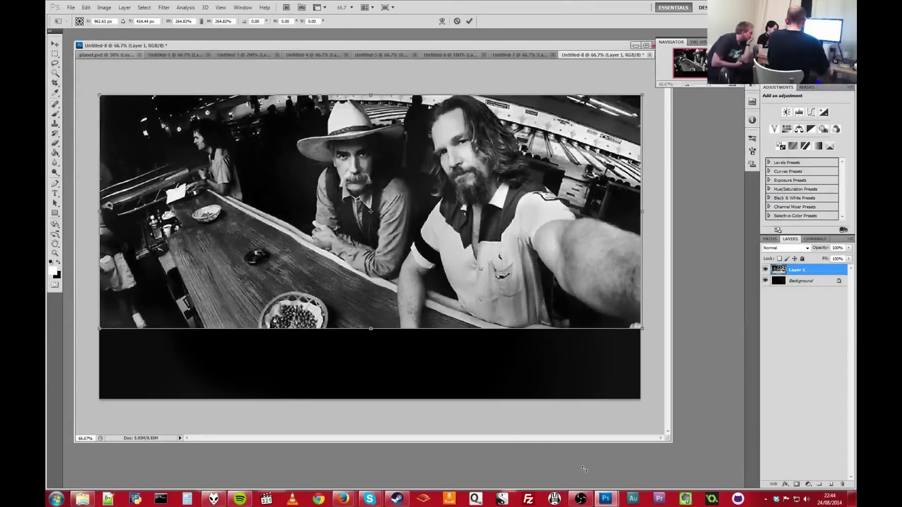
{"action": "left_click_drag", "start_coordinate": [517, 267], "coordinate": [517, 277]}
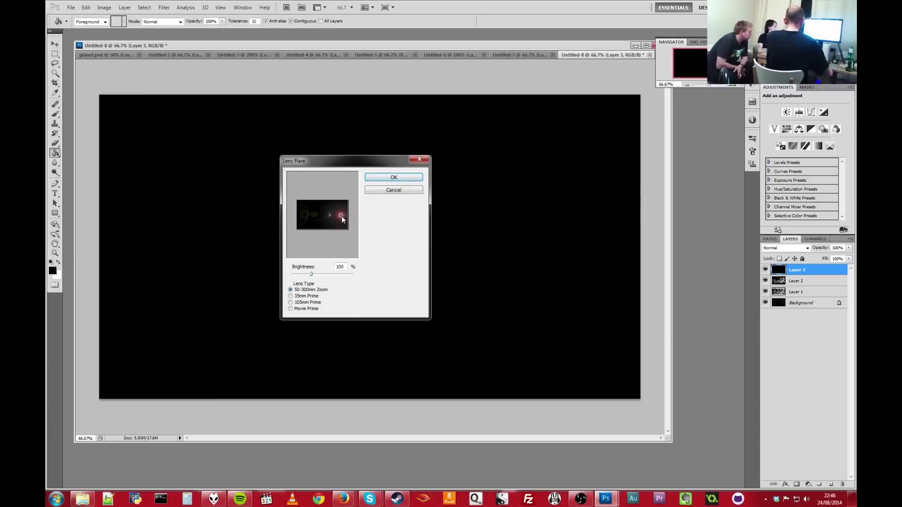
Step: Render a 50-300mm Zoom lens flare at 100% brightness near the right end of the black Layer 3
{"action": "left_click", "coordinate": [340, 215]}
{"action": "left_click", "coordinate": [387, 182]}
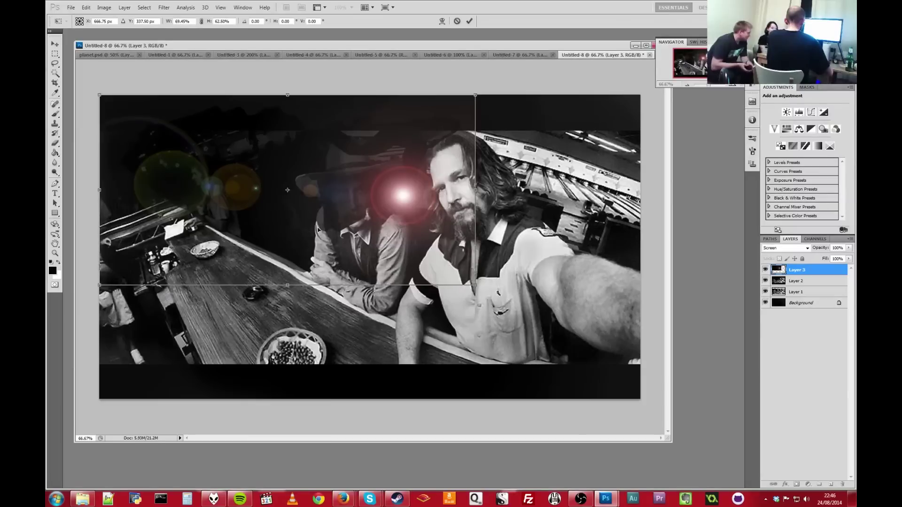
Step: Scale the lens flare to about 51% by 46%, rotate it 2.51 degrees, and place its bright core over the hatted man's face
{"action": "left_click_drag", "start_coordinate": [317, 230], "coordinate": [358, 258]}
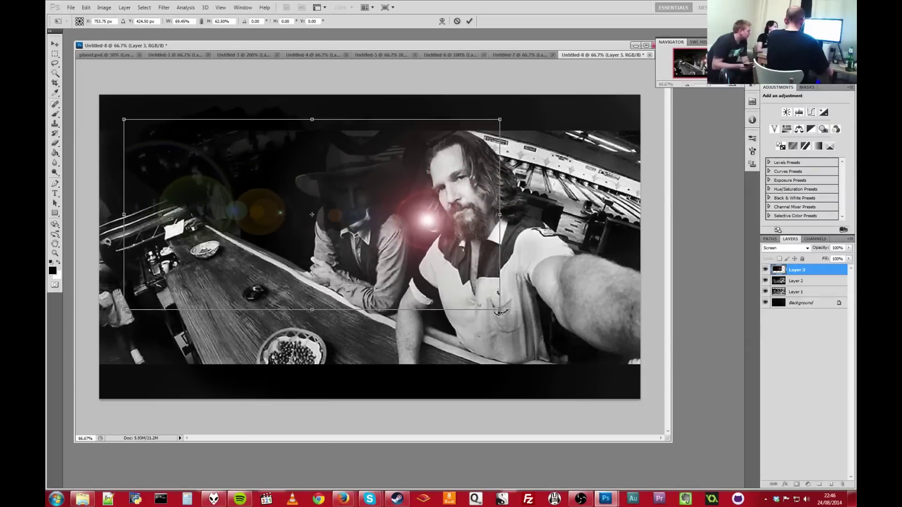
{"action": "left_click_drag", "start_coordinate": [509, 313], "coordinate": [445, 251]}
{"action": "left_click_drag", "start_coordinate": [482, 299], "coordinate": [395, 229]}
{"action": "left_click_drag", "start_coordinate": [357, 194], "coordinate": [350, 223]}
{"action": "left_click_drag", "start_coordinate": [109, 206], "coordinate": [116, 227]}
{"action": "left_click_drag", "start_coordinate": [288, 184], "coordinate": [291, 191]}
{"action": "left_click_drag", "start_coordinate": [119, 229], "coordinate": [120, 234]}
{"action": "left_click_drag", "start_coordinate": [317, 190], "coordinate": [309, 198]}
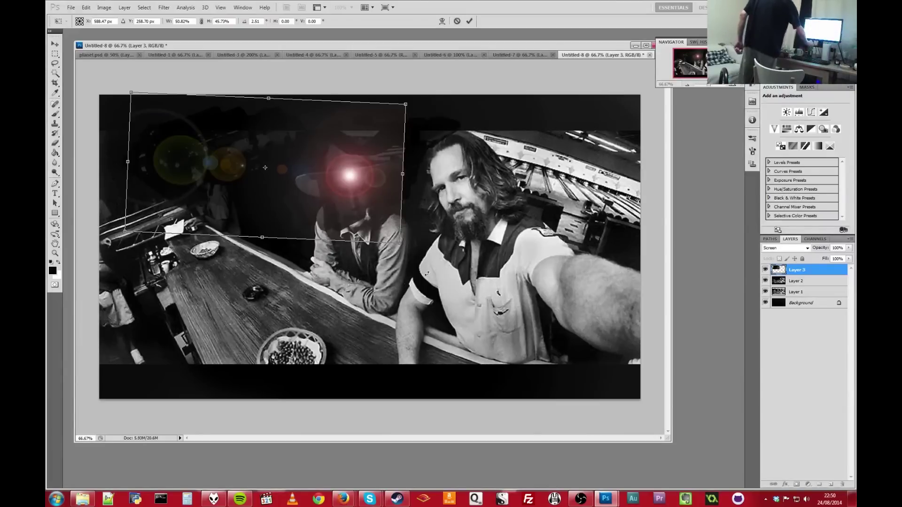
{"action": "left_click", "coordinate": [796, 280]}
{"action": "key", "text": "Return"}
Step: Extend the bar counter into the black strip below the photo on Layer 2, using greys sampled from the picture
{"action": "key", "text": "b"}
{"action": "mouse_move", "coordinate": [216, 394]}
{"action": "left_mouse_down"}
{"action": "mouse_move", "coordinate": [207, 357]}
{"action": "mouse_move", "coordinate": [184, 367]}
{"action": "left_mouse_up"}
{"action": "key", "text": "d"}
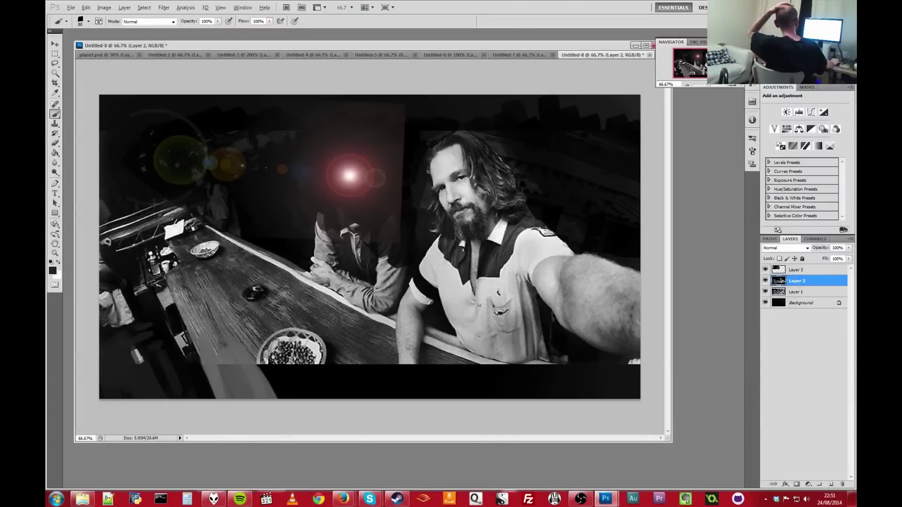
{"action": "left_click", "coordinate": [352, 342], "text": "alt"}
{"action": "mouse_move", "coordinate": [352, 363]}
{"action": "left_mouse_down"}
{"action": "mouse_move", "coordinate": [372, 392]}
{"action": "mouse_move", "coordinate": [365, 368]}
{"action": "mouse_move", "coordinate": [392, 386]}
{"action": "mouse_move", "coordinate": [369, 351]}
{"action": "mouse_move", "coordinate": [398, 365]}
{"action": "mouse_move", "coordinate": [389, 398]}
{"action": "mouse_move", "coordinate": [343, 388]}
{"action": "mouse_move", "coordinate": [362, 399]}
{"action": "mouse_move", "coordinate": [338, 377]}
{"action": "mouse_move", "coordinate": [346, 366]}
{"action": "mouse_move", "coordinate": [322, 370]}
{"action": "mouse_move", "coordinate": [311, 425]}
{"action": "mouse_move", "coordinate": [303, 374]}
{"action": "mouse_move", "coordinate": [326, 392]}
{"action": "mouse_move", "coordinate": [277, 373]}
{"action": "mouse_move", "coordinate": [322, 395]}
{"action": "mouse_move", "coordinate": [341, 377]}
{"action": "mouse_move", "coordinate": [304, 390]}
{"action": "mouse_move", "coordinate": [318, 345]}
{"action": "mouse_move", "coordinate": [316, 367]}
{"action": "mouse_move", "coordinate": [295, 379]}
{"action": "mouse_move", "coordinate": [275, 368]}
{"action": "left_mouse_up"}
{"action": "left_click", "coordinate": [369, 351], "text": "alt"}
Step: Paint the missing lower part of the peanut basket into the black strip below the photo on Layer 2
{"action": "key", "text": "bracketleft"}
{"action": "key", "text": "bracketleft"}
{"action": "key", "text": "bracketleft"}
{"action": "key", "text": "bracketleft"}
{"action": "key", "text": "x"}
{"action": "key", "text": "bracketleft"}
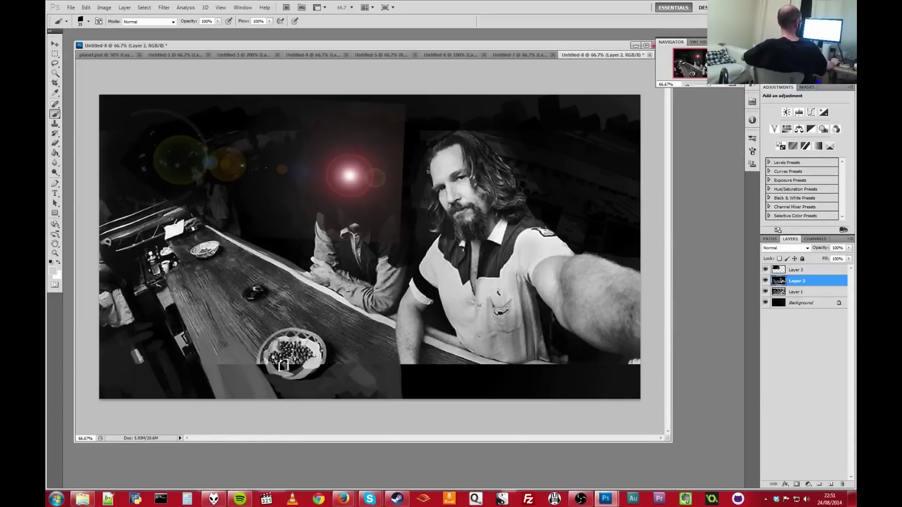
{"action": "key", "text": "bracketleft"}
{"action": "key", "text": "bracketleft"}
{"action": "key", "text": "bracketleft"}
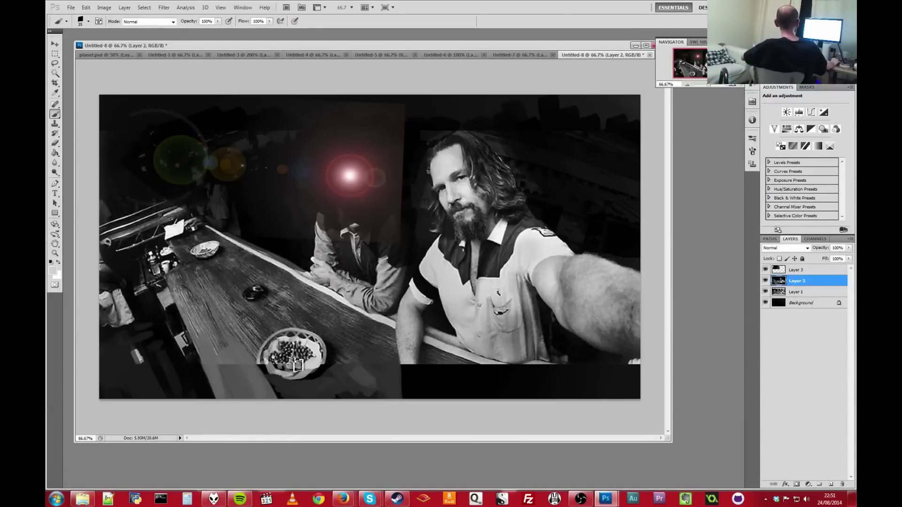
{"action": "key", "text": "bracketright"}
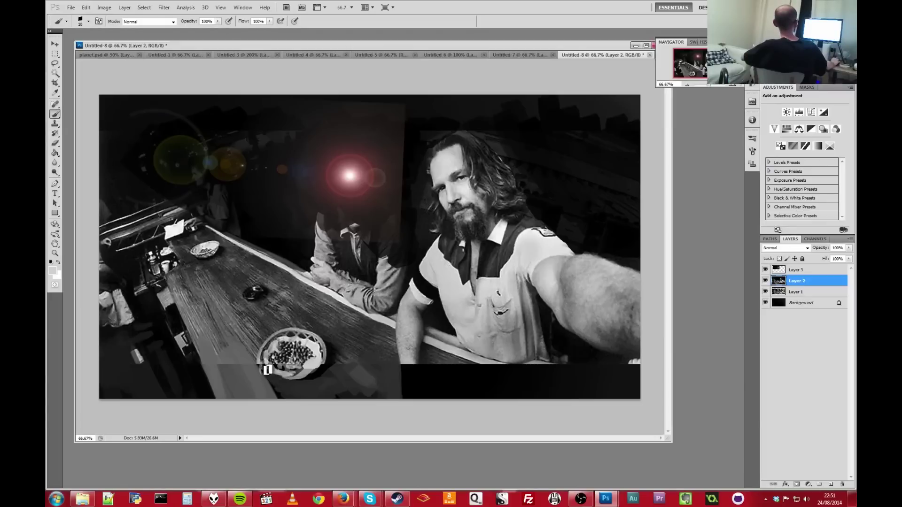
{"action": "left_click_drag", "start_coordinate": [264, 369], "coordinate": [440, 375]}
Step: Extend the counter's light edge to the canvas corner and paint the man's lower forearm and hand with greys sampled from the picture
{"action": "key", "text": "x"}
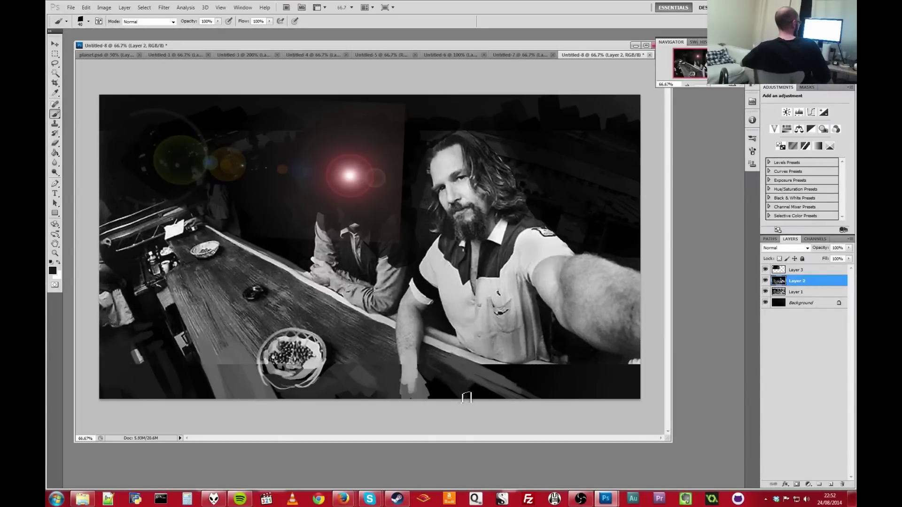
{"action": "left_click", "coordinate": [472, 387], "text": "alt"}
{"action": "key", "text": "bracketright"}
{"action": "key", "text": "bracketright"}
{"action": "key", "text": "bracketright"}
{"action": "left_click_drag", "start_coordinate": [469, 373], "coordinate": [629, 398]}
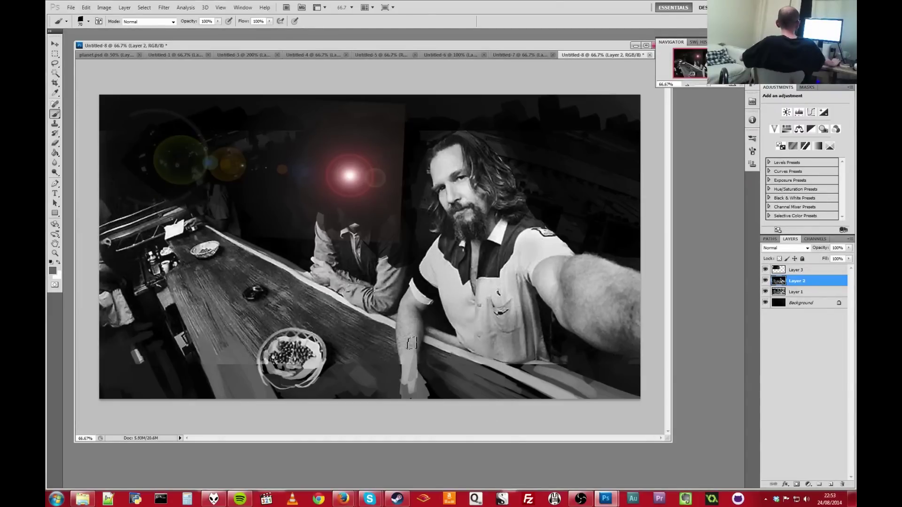
{"action": "left_click", "coordinate": [409, 363], "text": "alt"}
{"action": "left_click_drag", "start_coordinate": [402, 350], "coordinate": [403, 387]}
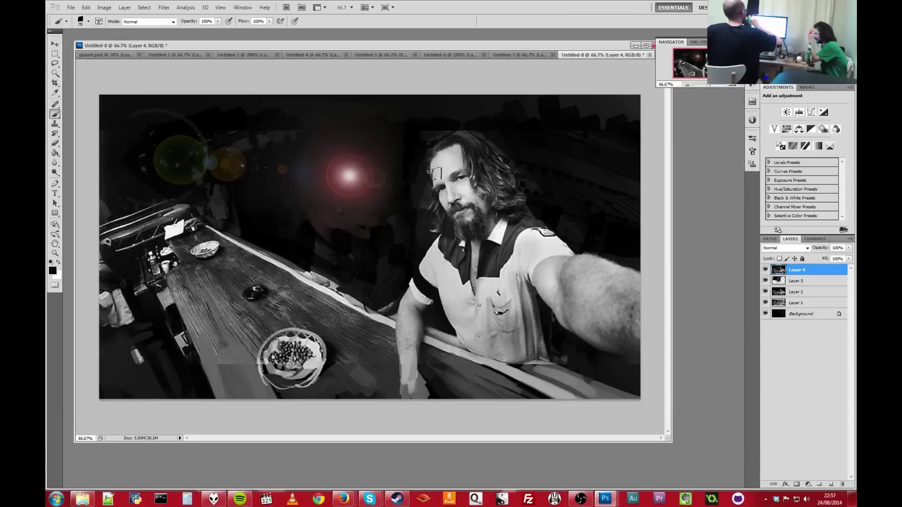
Step: Paint a crown of tall pointed horns on the man's head on Layer 4, using grey sampled from his forehead
{"action": "left_click", "coordinate": [439, 166], "text": "alt"}
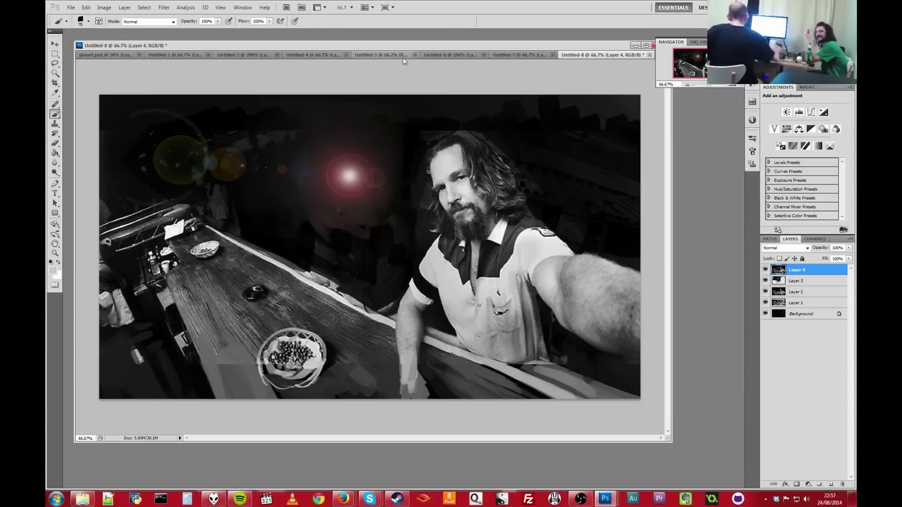
{"action": "key", "text": "bracketleft"}
{"action": "key", "text": "bracketleft"}
{"action": "key", "text": "bracketleft"}
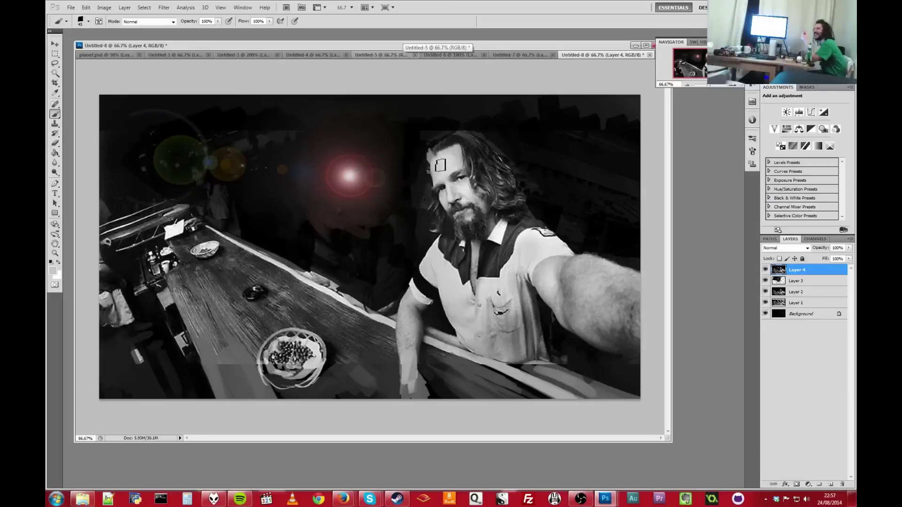
{"action": "mouse_move", "coordinate": [413, 123]}
{"action": "left_mouse_down"}
{"action": "mouse_move", "coordinate": [425, 145]}
{"action": "mouse_move", "coordinate": [410, 112]}
{"action": "mouse_move", "coordinate": [435, 160]}
{"action": "left_mouse_up"}
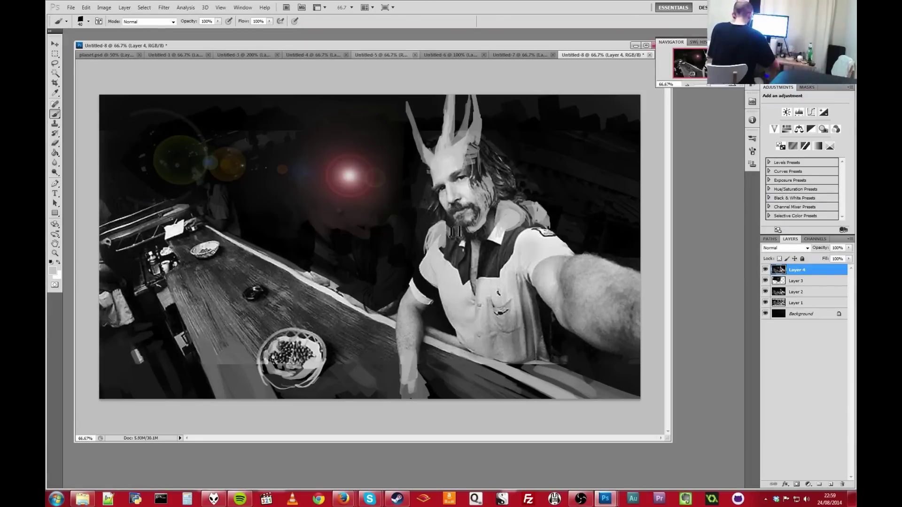
{"action": "left_click_drag", "start_coordinate": [491, 151], "coordinate": [481, 98]}
{"action": "key", "text": "bracketleft"}
{"action": "key", "text": "d"}
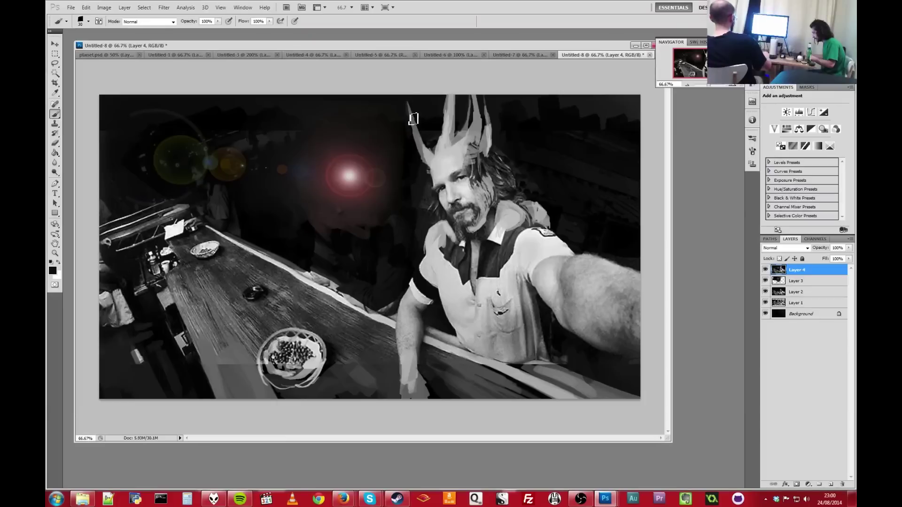
{"action": "left_click", "coordinate": [419, 130], "text": "alt"}
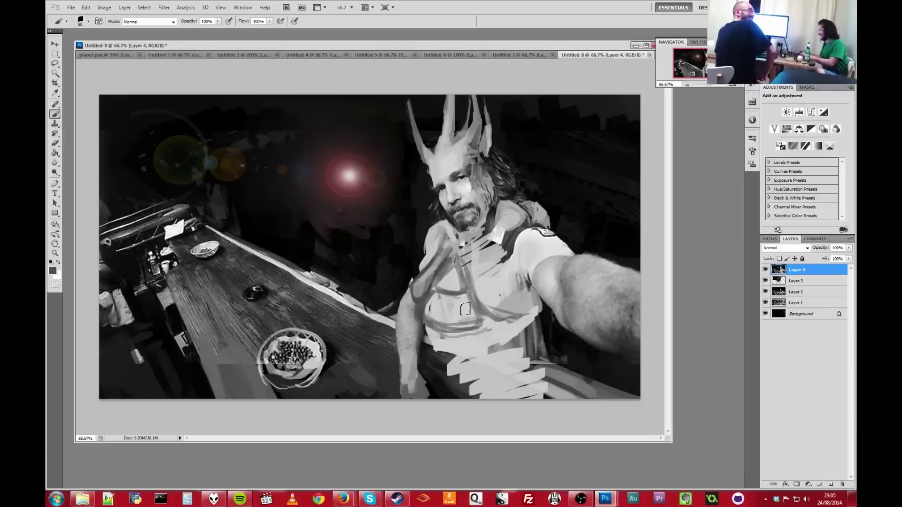
Step: Repaint the shirt and lower body as a bulky bare torso with belly folds, undoing the strokes that do not fit
{"action": "key", "text": "x"}
{"action": "mouse_move", "coordinate": [444, 191]}
{"action": "left_mouse_down"}
{"action": "mouse_move", "coordinate": [392, 197]}
{"action": "mouse_move", "coordinate": [305, 248]}
{"action": "mouse_move", "coordinate": [129, 311]}
{"action": "mouse_move", "coordinate": [484, 327]}
{"action": "mouse_move", "coordinate": [503, 421]}
{"action": "left_mouse_up"}
{"action": "mouse_move", "coordinate": [559, 377]}
{"action": "left_mouse_down"}
{"action": "mouse_move", "coordinate": [620, 321]}
{"action": "mouse_move", "coordinate": [588, 244]}
{"action": "mouse_move", "coordinate": [577, 174]}
{"action": "mouse_move", "coordinate": [590, 192]}
{"action": "mouse_move", "coordinate": [437, 195]}
{"action": "left_mouse_up"}
{"action": "key", "text": "ctrl+alt+z"}
{"action": "key", "text": "ctrl+alt+z"}
{"action": "key", "text": "ctrl+alt+z"}
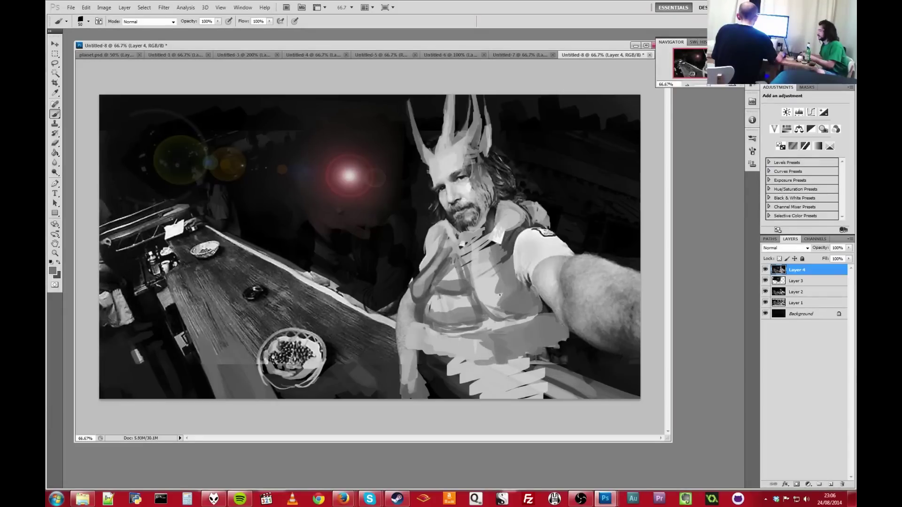
{"action": "mouse_move", "coordinate": [517, 373]}
{"action": "left_mouse_down"}
{"action": "mouse_move", "coordinate": [505, 385]}
{"action": "mouse_move", "coordinate": [551, 376]}
{"action": "left_mouse_up"}
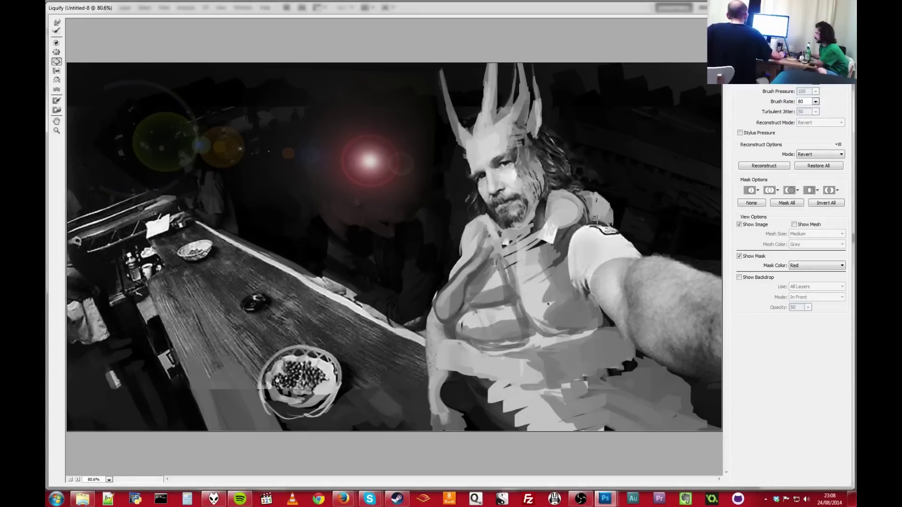
Step: Bloat the outstretched arm with the Liquify filter
{"action": "mouse_move", "coordinate": [599, 254]}
{"action": "left_mouse_down"}
{"action": "mouse_move", "coordinate": [604, 288]}
{"action": "mouse_move", "coordinate": [617, 257]}
{"action": "left_mouse_up"}
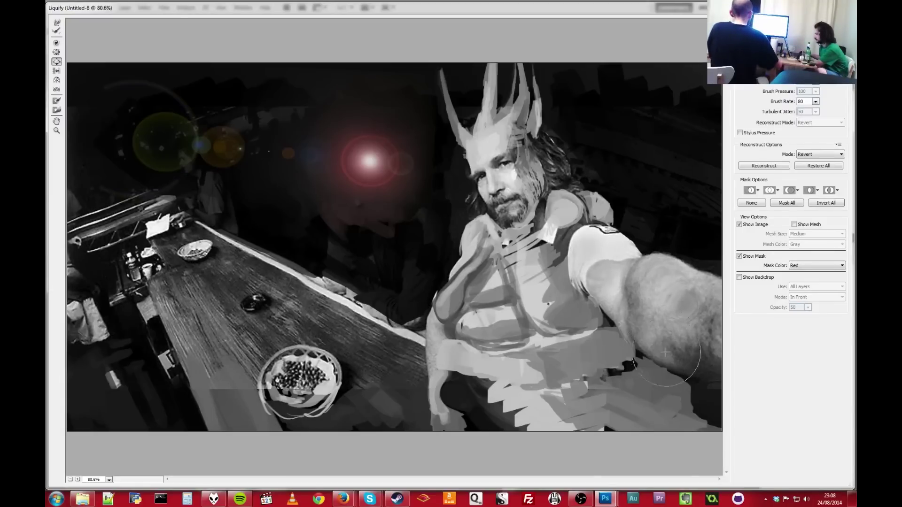
{"action": "key", "text": "w"}
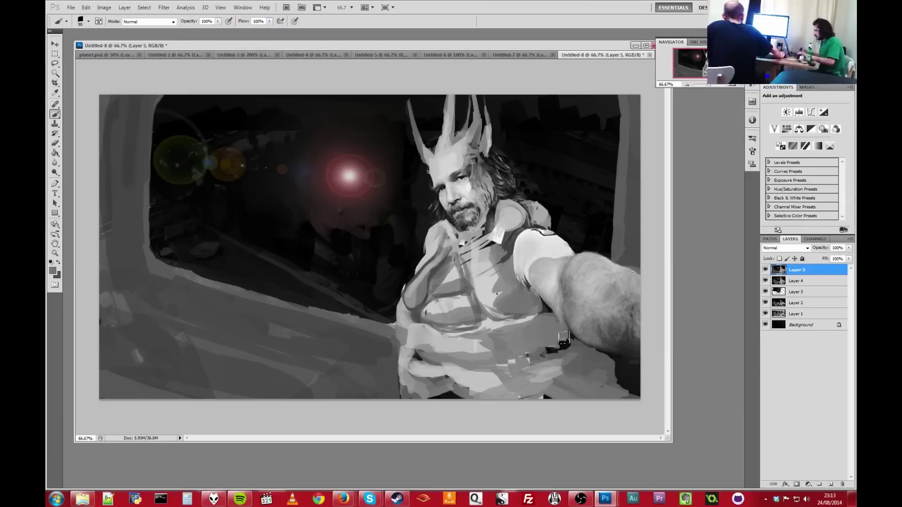
Step: Paint over the folded arm's elbow on Layer 5 with a sampled grey, and warp the mouth area with Liquify
{"action": "left_click", "coordinate": [420, 331], "text": "alt"}
{"action": "mouse_move", "coordinate": [415, 320]}
{"action": "left_mouse_down"}
{"action": "mouse_move", "coordinate": [417, 350]}
{"action": "mouse_move", "coordinate": [398, 373]}
{"action": "mouse_move", "coordinate": [399, 345]}
{"action": "left_mouse_up"}
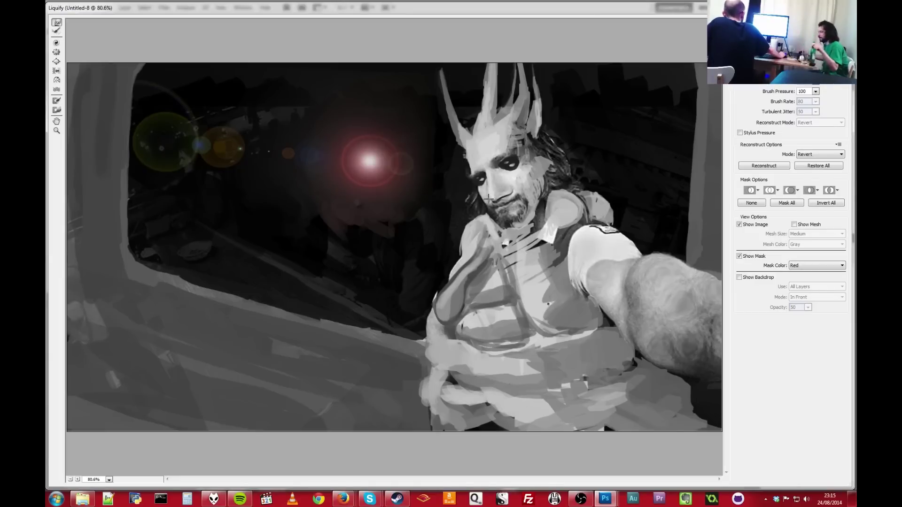
{"action": "mouse_move", "coordinate": [502, 211]}
{"action": "left_mouse_down"}
{"action": "mouse_move", "coordinate": [508, 204]}
{"action": "mouse_move", "coordinate": [494, 197]}
{"action": "mouse_move", "coordinate": [493, 205]}
{"action": "mouse_move", "coordinate": [505, 203]}
{"action": "mouse_move", "coordinate": [497, 220]}
{"action": "left_mouse_up"}
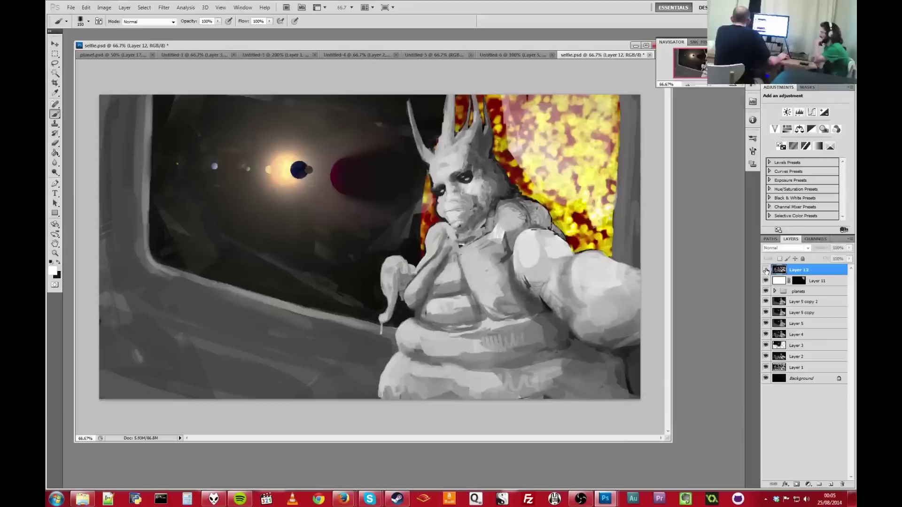
Step: Compare the alien painting with the original bar photo by switching Layer 12 on and off repeatedly
{"action": "left_click", "coordinate": [765, 270]}
{"action": "left_click", "coordinate": [766, 270]}
{"action": "left_click", "coordinate": [765, 270]}
{"action": "left_click", "coordinate": [766, 270]}
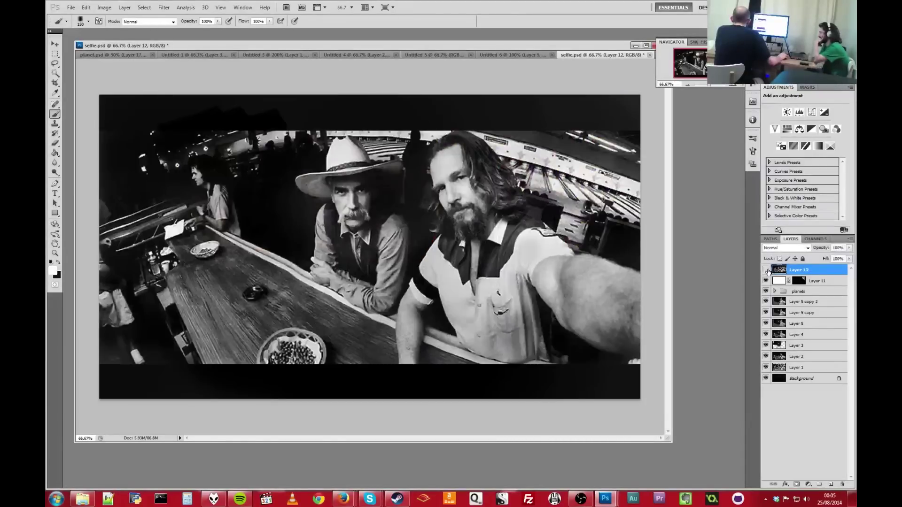
{"action": "left_click", "coordinate": [765, 270]}
{"action": "left_click", "coordinate": [766, 272]}
{"action": "left_click", "coordinate": [766, 273]}
{"action": "left_click", "coordinate": [766, 275]}
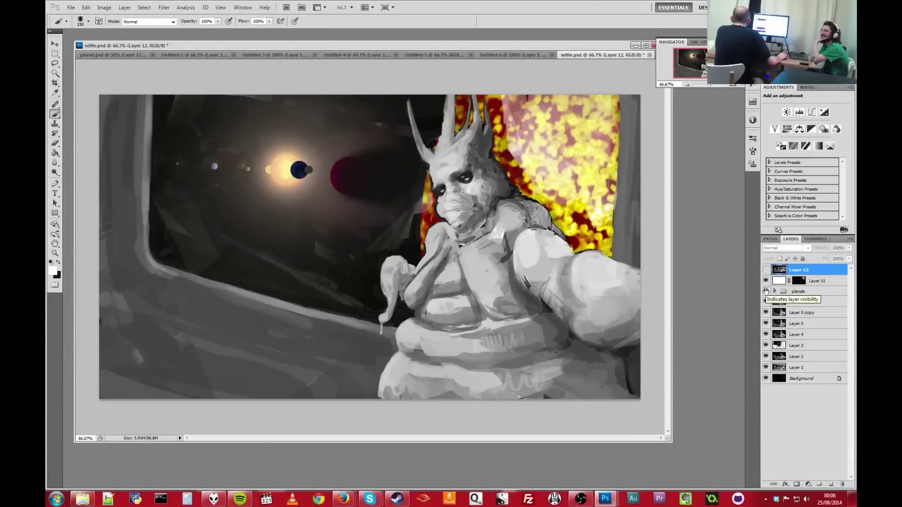
Step: Open the planets group and add an Outer Glow effect to Layer 7 copy, the fiery yellow-red planet
{"action": "left_click", "coordinate": [774, 292]}
{"action": "right_click", "coordinate": [780, 335]}
{"action": "key", "text": "v"}
{"action": "left_click", "coordinate": [801, 359]}
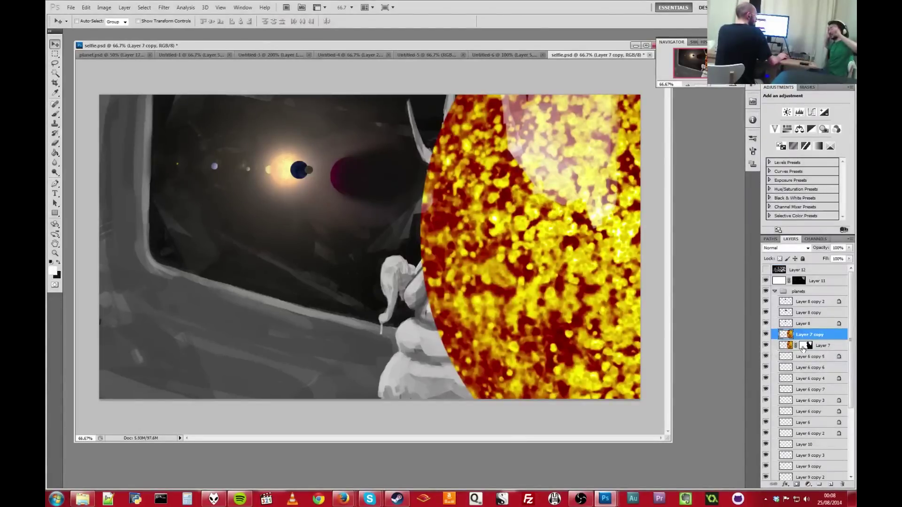
{"action": "left_click", "coordinate": [784, 484]}
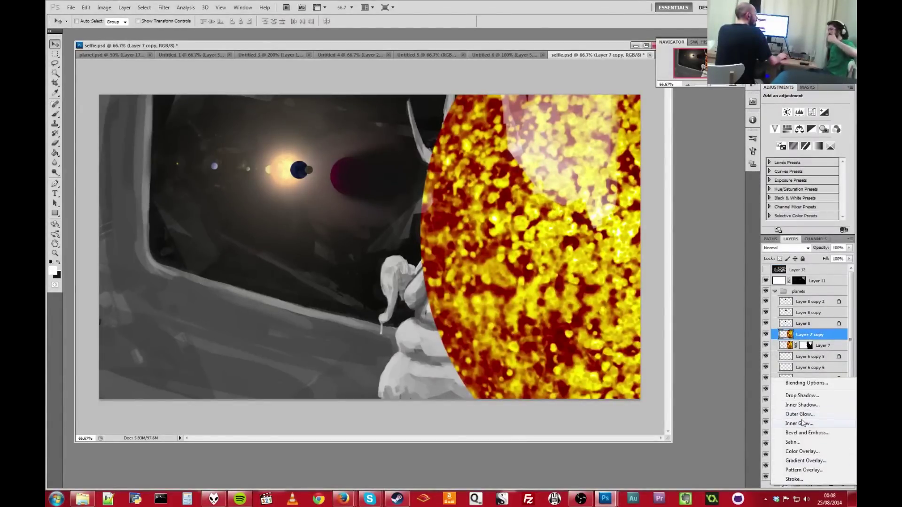
{"action": "left_click", "coordinate": [800, 414]}
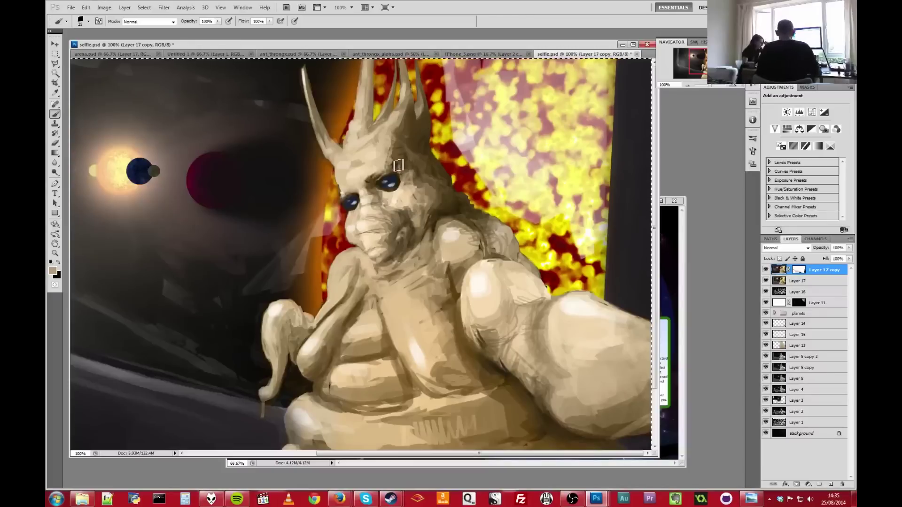
Step: Refine the alien's rear horn and the back of its head on Layer 17 copy with sampled skin tones and a smaller brush
{"action": "left_click", "coordinate": [428, 136], "text": "alt"}
{"action": "key", "text": "bracketleft"}
{"action": "left_click", "coordinate": [425, 117], "text": "alt"}
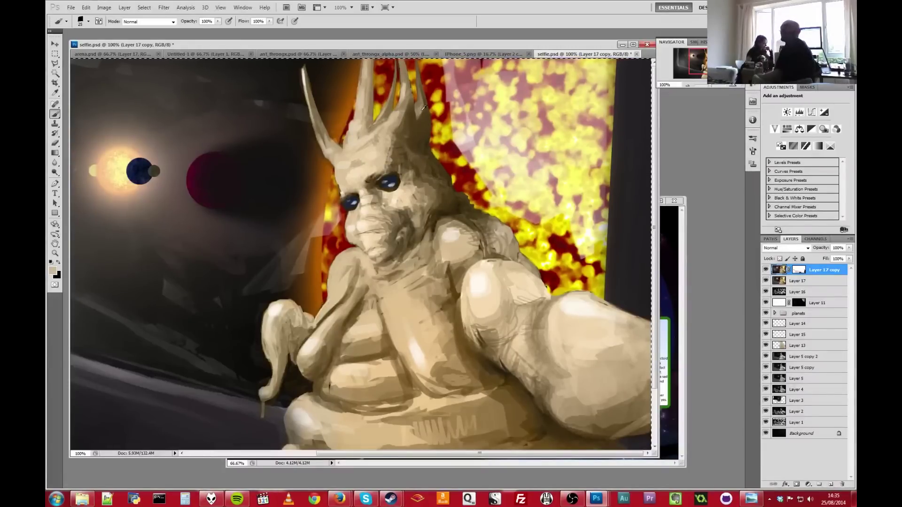
{"action": "left_click_drag", "start_coordinate": [428, 120], "coordinate": [424, 99]}
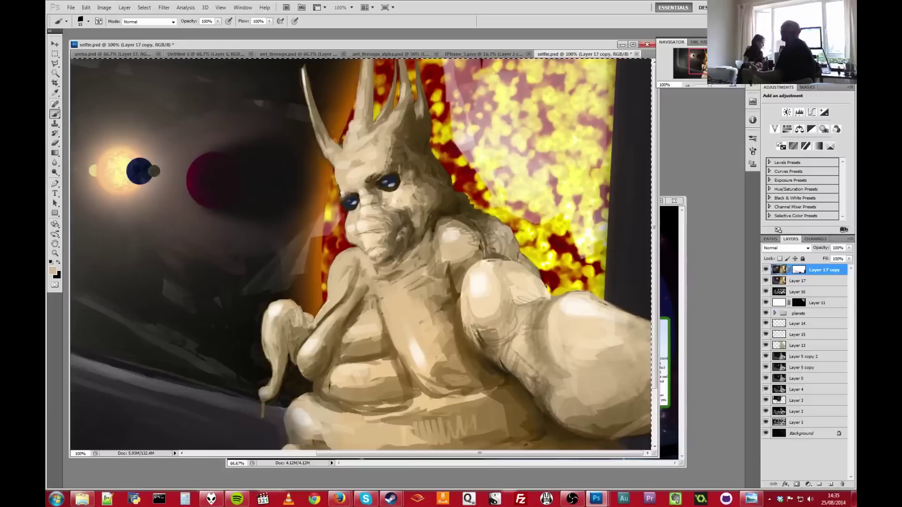
{"action": "key", "text": "bracketleft"}
{"action": "left_click", "coordinate": [415, 136], "text": "alt"}
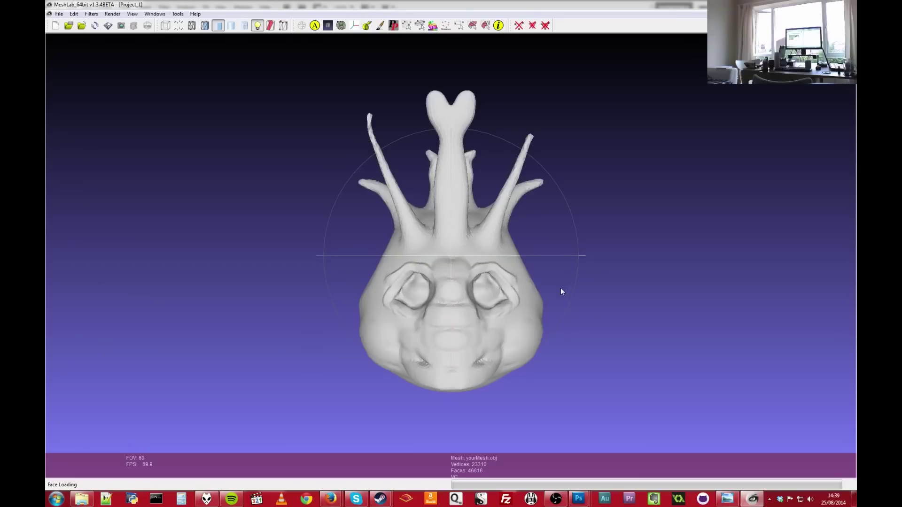
Step: Examine the horned alien head mesh in MeshLab from several angles
{"action": "mouse_move", "coordinate": [551, 310]}
{"action": "left_mouse_down"}
{"action": "mouse_move", "coordinate": [322, 316]}
{"action": "mouse_move", "coordinate": [572, 316]}
{"action": "mouse_move", "coordinate": [392, 302]}
{"action": "mouse_move", "coordinate": [346, 255]}
{"action": "mouse_move", "coordinate": [421, 153]}
{"action": "mouse_move", "coordinate": [440, 264]}
{"action": "mouse_move", "coordinate": [414, 282]}
{"action": "mouse_move", "coordinate": [391, 324]}
{"action": "mouse_move", "coordinate": [641, 251]}
{"action": "mouse_move", "coordinate": [441, 249]}
{"action": "mouse_move", "coordinate": [298, 264]}
{"action": "mouse_move", "coordinate": [329, 301]}
{"action": "mouse_move", "coordinate": [426, 284]}
{"action": "left_mouse_up"}
{"action": "scroll", "coordinate": [426, 284], "scroll_direction": "down", "scroll_amount": 2}
{"action": "scroll", "coordinate": [439, 260], "scroll_direction": "up", "scroll_amount": 5}
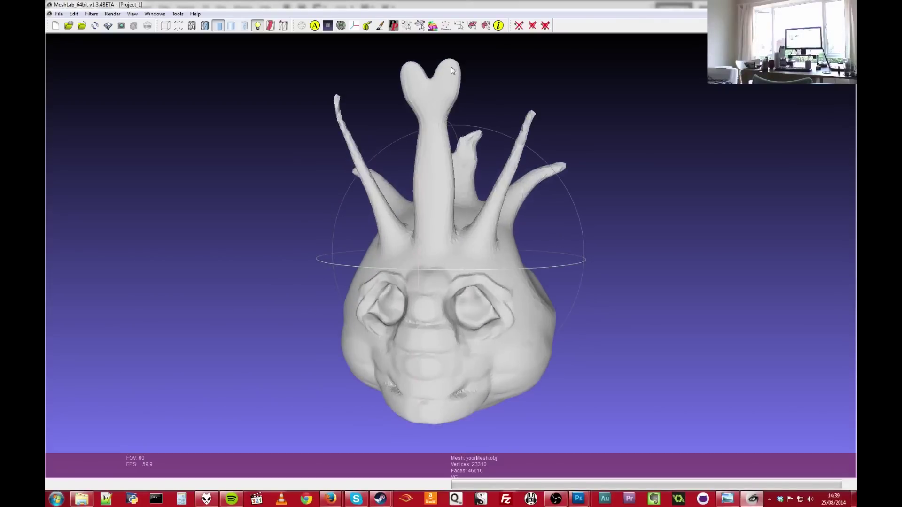
{"action": "left_click_drag", "start_coordinate": [496, 252], "coordinate": [520, 316]}
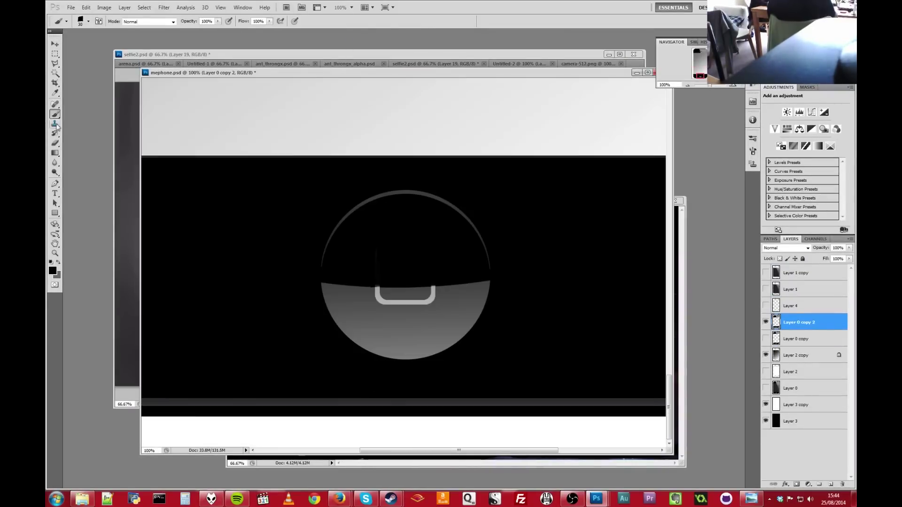
Step: Scale the glossy disc behind the camera icon on Layer 8 of mephone.psd to fit the home button
{"action": "key", "text": "b"}
{"action": "key", "text": "ctrl+plus"}
{"action": "key", "text": "ctrl+plus"}
{"action": "key", "text": "ctrl+plus"}
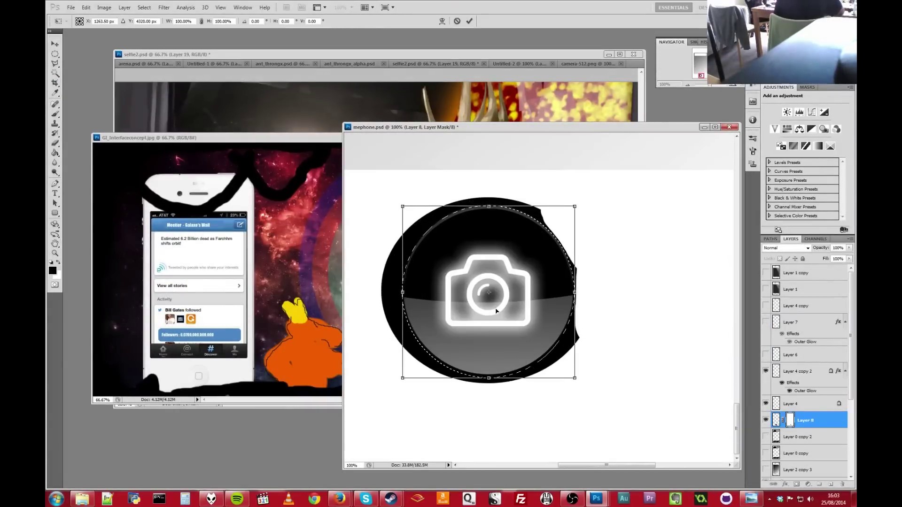
{"action": "left_click_drag", "start_coordinate": [572, 374], "coordinate": [570, 360]}
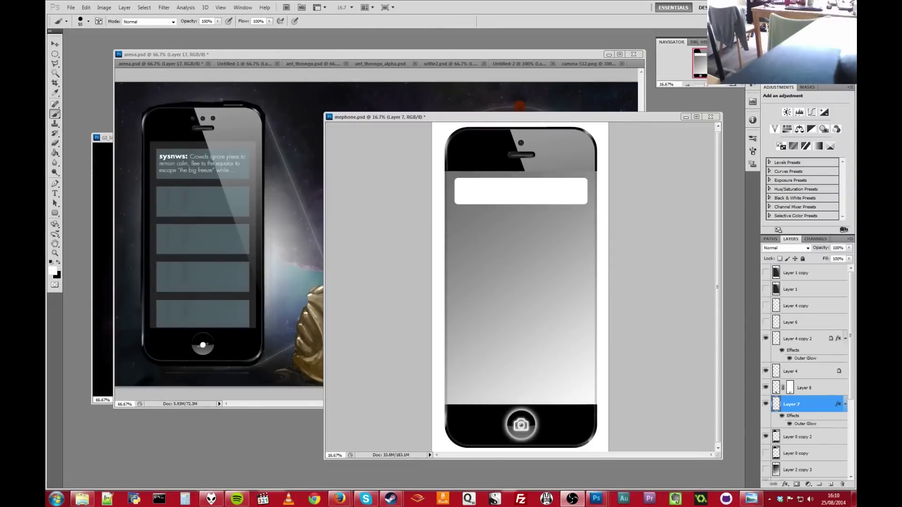
{"action": "left_click", "coordinate": [766, 272]}
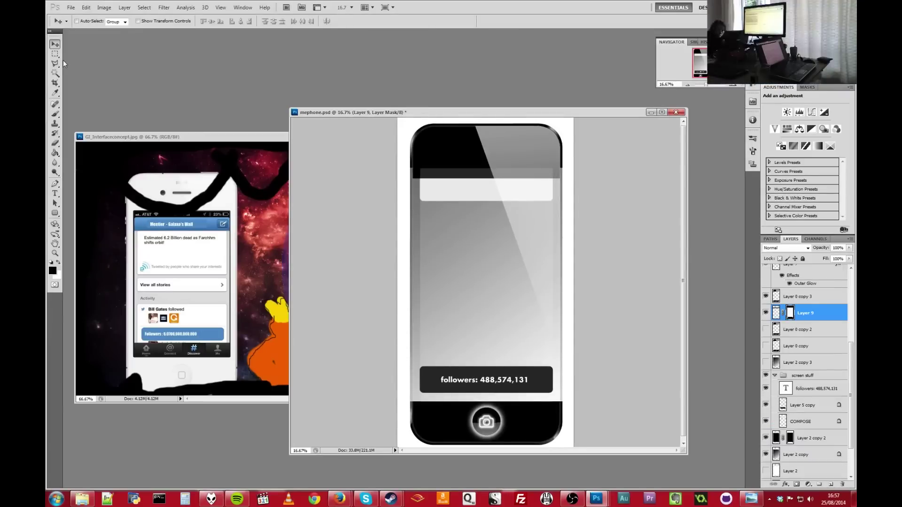
{"action": "key", "text": "ctrl+plus"}
{"action": "key", "text": "ctrl+plus"}
{"action": "key", "text": "b"}
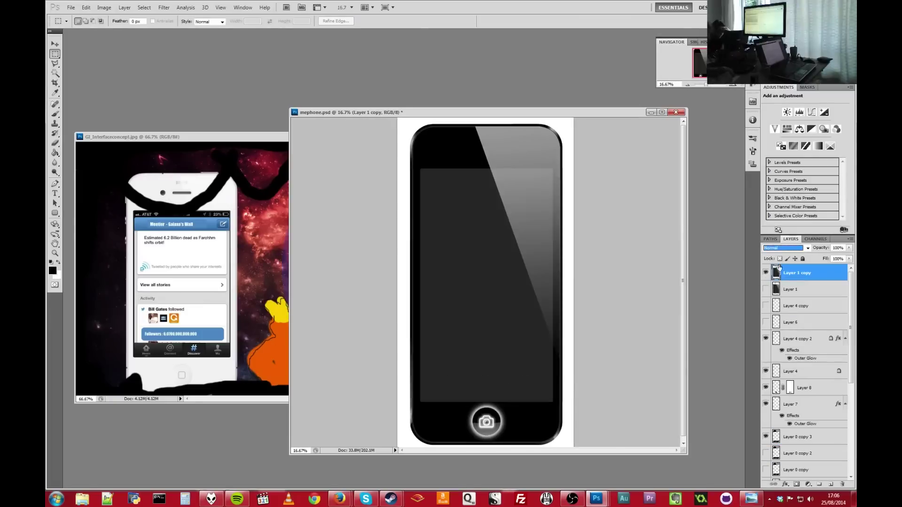
Step: Darken the rectangular phone screen area on Layer 1 copy with a Levels adjustment
{"action": "left_click_drag", "start_coordinate": [423, 169], "coordinate": [549, 400]}
{"action": "key", "text": "ctrl+l"}
{"action": "key", "text": "Return"}
Step: Apply a gradient on Layer 1 copy inside a polygonal selection along the phone's diagonal reflection, and clear the selection
{"action": "key", "text": "l"}
{"action": "left_click", "coordinate": [475, 122]}
{"action": "left_click", "coordinate": [573, 425]}
{"action": "left_click", "coordinate": [385, 412]}
{"action": "left_click", "coordinate": [382, 141]}
{"action": "left_click", "coordinate": [474, 119]}
{"action": "key", "text": "g"}
{"action": "left_click_drag", "start_coordinate": [517, 132], "coordinate": [470, 328]}
{"action": "key", "text": "ctrl+d"}
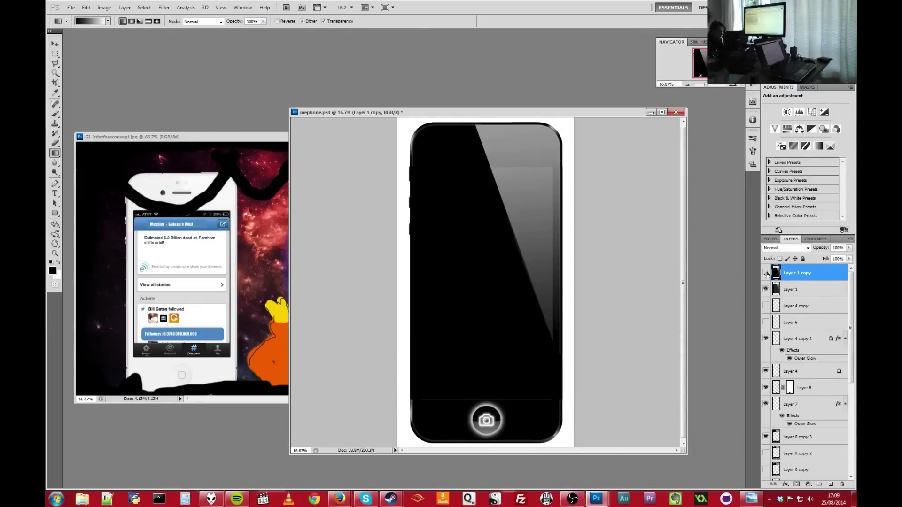
Step: Hide Layer 1 copy and Layer 1 above the phone artwork
{"action": "left_click", "coordinate": [765, 272]}
{"action": "left_click", "coordinate": [765, 289]}
{"action": "left_click", "coordinate": [765, 306]}
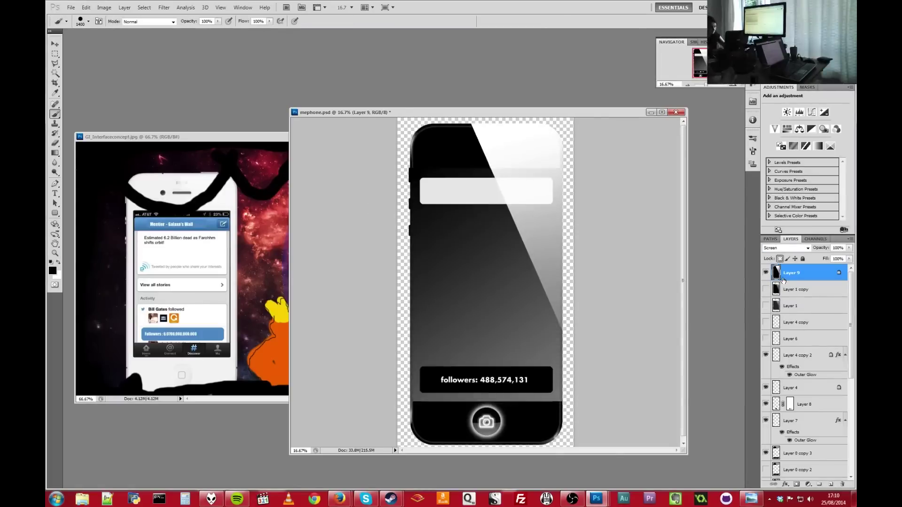
Step: Lower the opacity of the Screen-blended Layer 9 to 61% and hide the layer
{"action": "key", "text": "ctrl+plus"}
{"action": "key", "text": "ctrl+minus"}
{"action": "key", "text": "m"}
{"action": "left_click", "coordinate": [765, 272]}
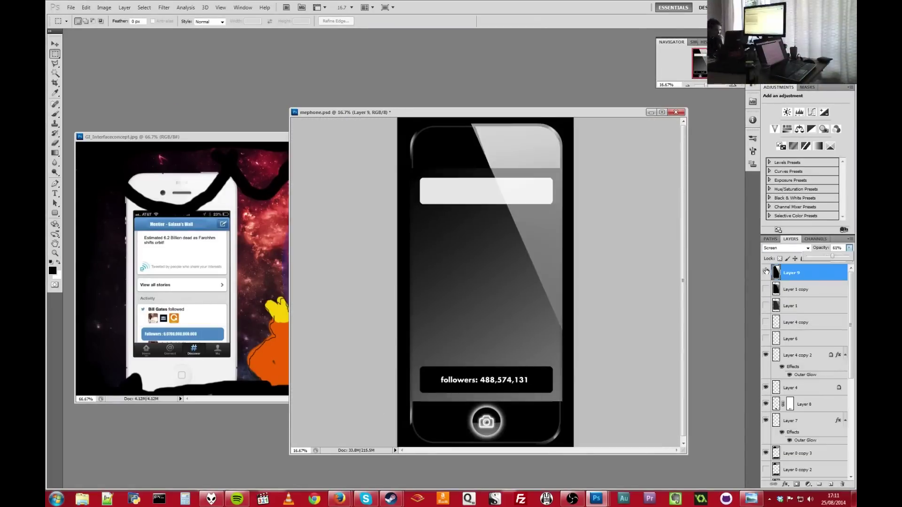
Step: Paint black over the grey diagonal reflection on the phone's upper bezel on Layer 0 copy 4
{"action": "left_click", "coordinate": [799, 453]}
{"action": "key", "text": "s"}
{"action": "key", "text": "ctrl+plus"}
{"action": "left_click_drag", "start_coordinate": [517, 150], "coordinate": [470, 263]}
{"action": "left_click_drag", "start_coordinate": [564, 150], "coordinate": [634, 263]}
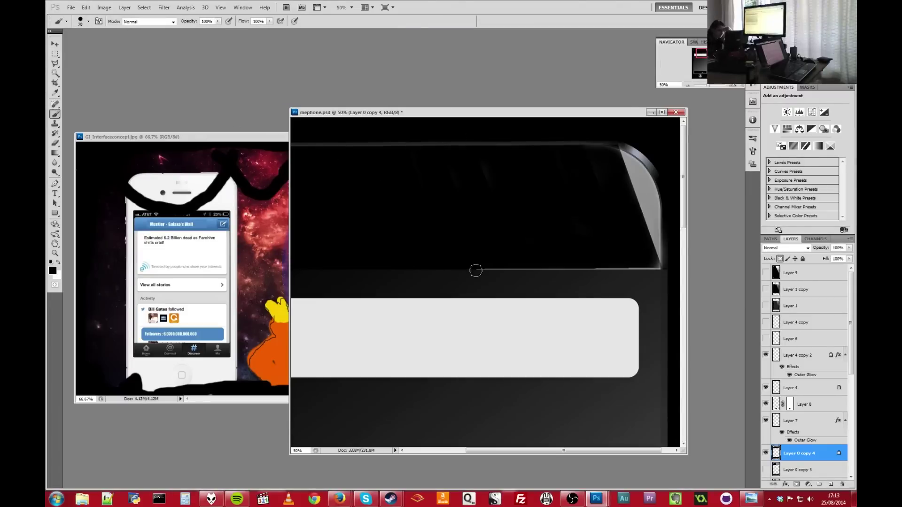
{"action": "key", "text": "b"}
{"action": "key", "text": "ctrl+plus"}
{"action": "left_click_drag", "start_coordinate": [610, 211], "coordinate": [625, 305]}
Step: Copy a rim corner at the phone's upper edge onto a new layer, flip it horizontally and fit it at the opposite corner
{"action": "key", "text": "ctrl+minus"}
{"action": "left_click_drag", "start_coordinate": [328, 126], "coordinate": [470, 224]}
{"action": "key", "text": "ctrl+j"}
{"action": "key", "text": "ctrl+t"}
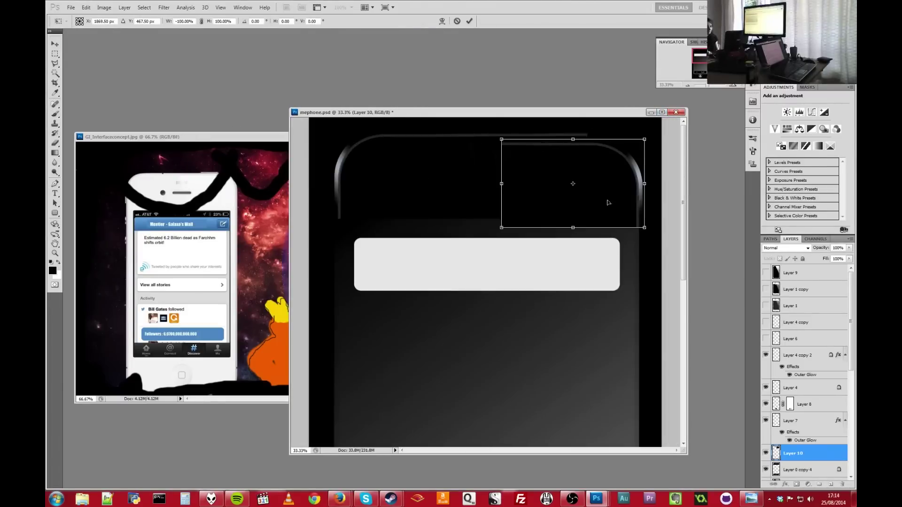
{"action": "left_click_drag", "start_coordinate": [499, 138], "coordinate": [349, 141]}
{"action": "key", "text": "Return"}
{"action": "key", "text": "ctrl+minus"}
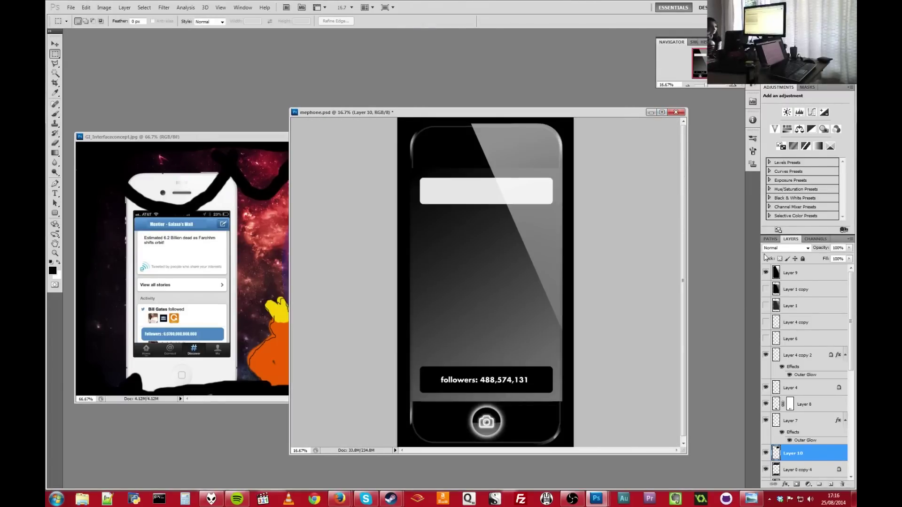
Step: Place the icon from the Compose-128 PNG at the header bar's right end and apply Bevel and Emboss to the button behind it
{"action": "key", "text": "ctrl+o"}
{"action": "double_click", "coordinate": [368, 97]}
{"action": "left_click_drag", "start_coordinate": [488, 281], "coordinate": [539, 199]}
{"action": "key", "text": "g"}
{"action": "double_click", "coordinate": [798, 372]}
{"action": "left_click", "coordinate": [410, 257]}
Step: Add the text "meTEOR - Galacto's" to the header bar in Futura Std Bold at 100 pt
{"action": "key", "text": "t"}
{"action": "left_click", "coordinate": [433, 199]}
{"action": "type", "text": "meTEOR - Galacto's"}
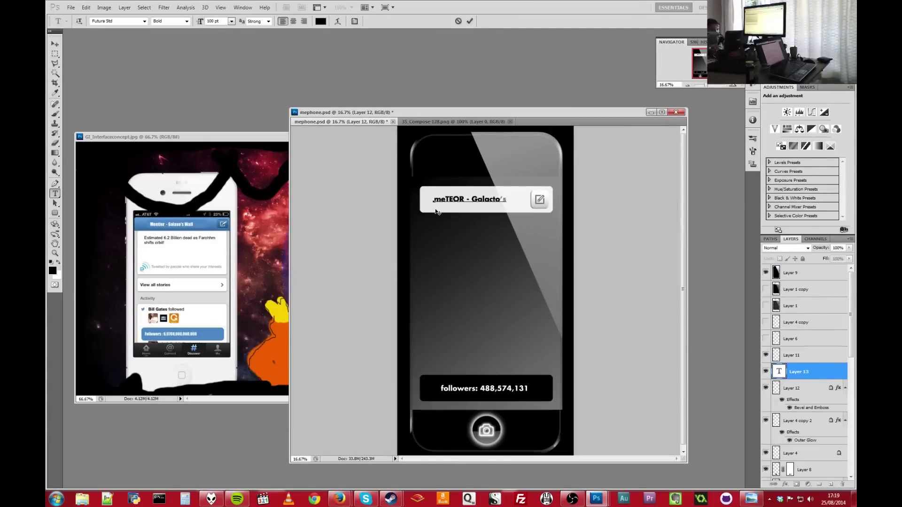
{"action": "key", "text": "ctrl+Return"}
Step: Colour the header title white with a black "me", and darken the header bar to grey
{"action": "key", "text": "b"}
{"action": "left_click", "coordinate": [800, 414]}
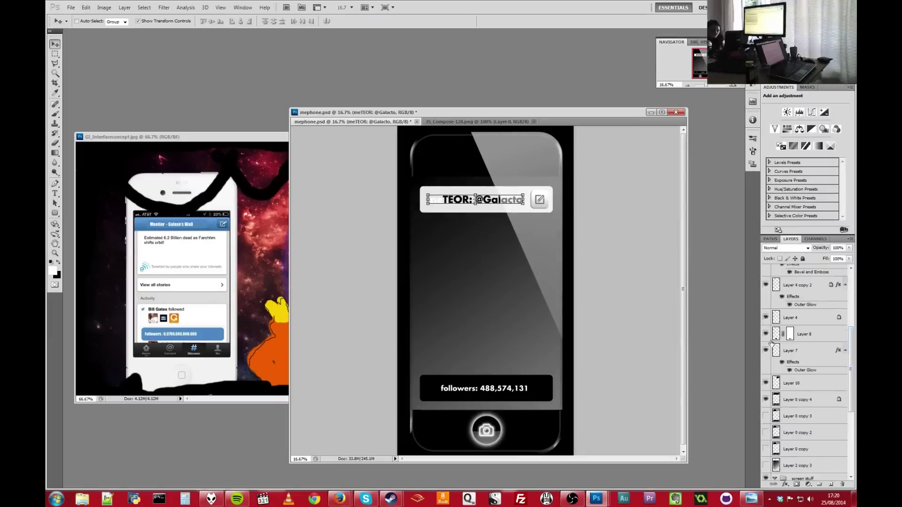
{"action": "left_click_drag", "start_coordinate": [427, 200], "coordinate": [523, 199]}
{"action": "key", "text": "ctrl+z"}
{"action": "key", "text": "m"}
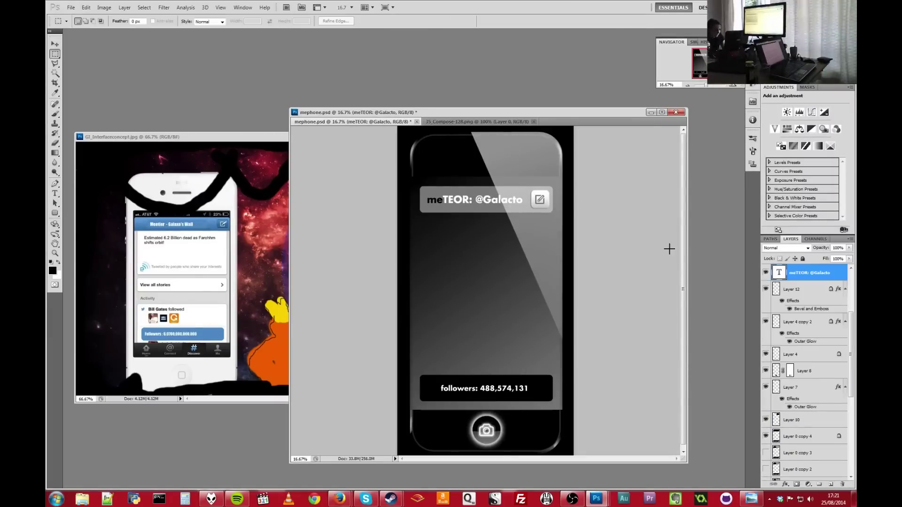
Step: Fill a grey content panel on a new layer between the header bar and the followers bar, and clear the selection
{"action": "key", "text": "ctrl+a"}
{"action": "left_click_drag", "start_coordinate": [343, 112], "coordinate": [207, 61]}
{"action": "left_click", "coordinate": [830, 484]}
{"action": "left_click_drag", "start_coordinate": [355, 166], "coordinate": [488, 302]}
{"action": "key", "text": "ctrl+BackSpace"}
{"action": "key", "text": "ctrl+d"}
{"action": "left_click_drag", "start_coordinate": [356, 263], "coordinate": [488, 319]}
{"action": "key", "text": "ctrl+BackSpace"}
{"action": "key", "text": "ctrl+d"}
{"action": "key", "text": "v"}
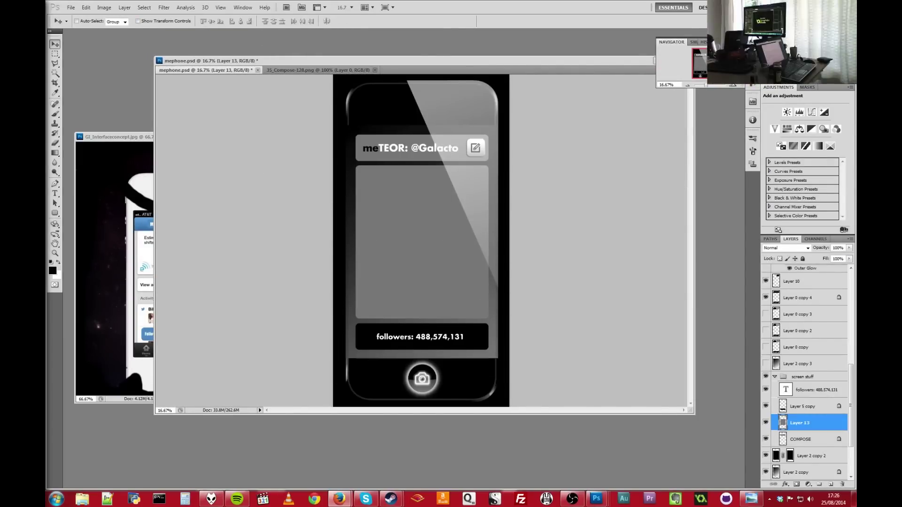
Step: Paste the iPhone status bar above the header bar and scale it to the full width of the phone screen
{"action": "key", "text": "ctrl+plus"}
{"action": "key", "text": "ctrl+v"}
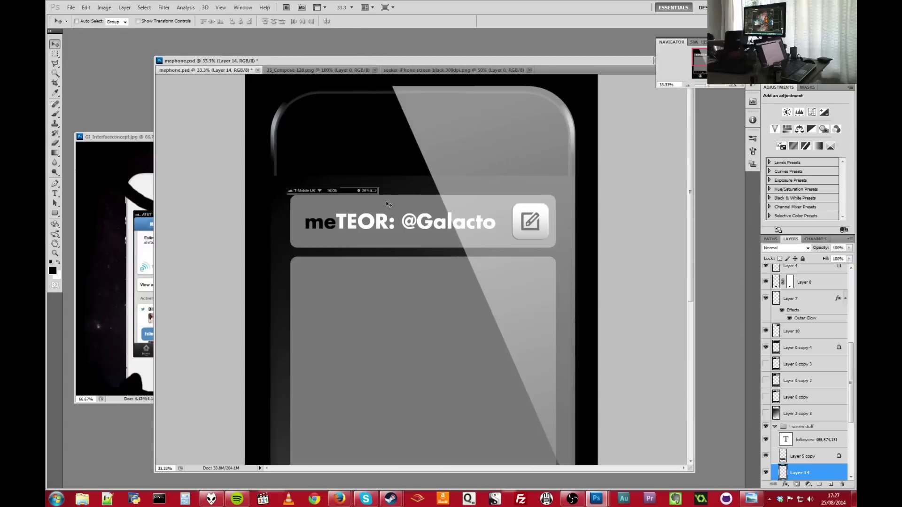
{"action": "key", "text": "ctrl+t"}
{"action": "key", "text": "Return"}
{"action": "key", "text": "m"}
Step: Add white 140 pt "sofone" text, change its font and position it over the status bar's T-Mobile UK label
{"action": "key", "text": "t"}
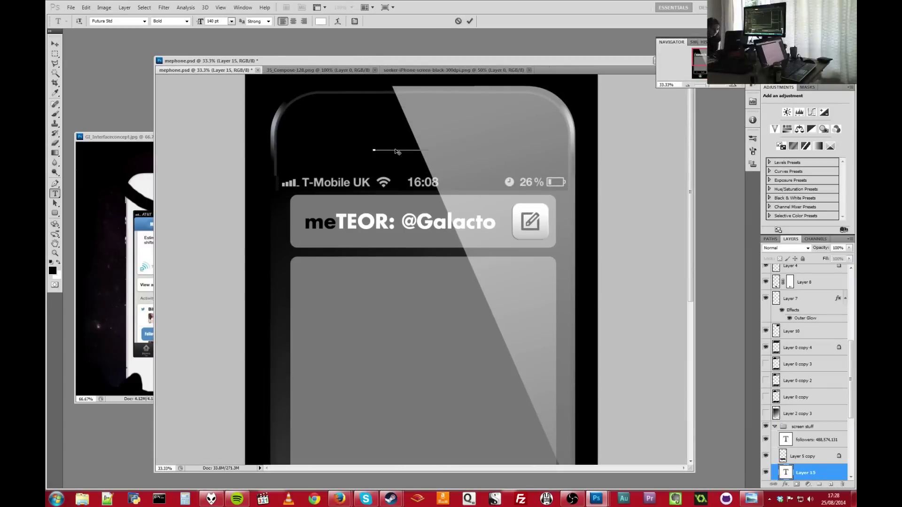
{"action": "left_click", "coordinate": [285, 183]}
{"action": "type", "text": "sofone"}
{"action": "key", "text": "ctrl+a"}
{"action": "left_click", "coordinate": [112, 20]}
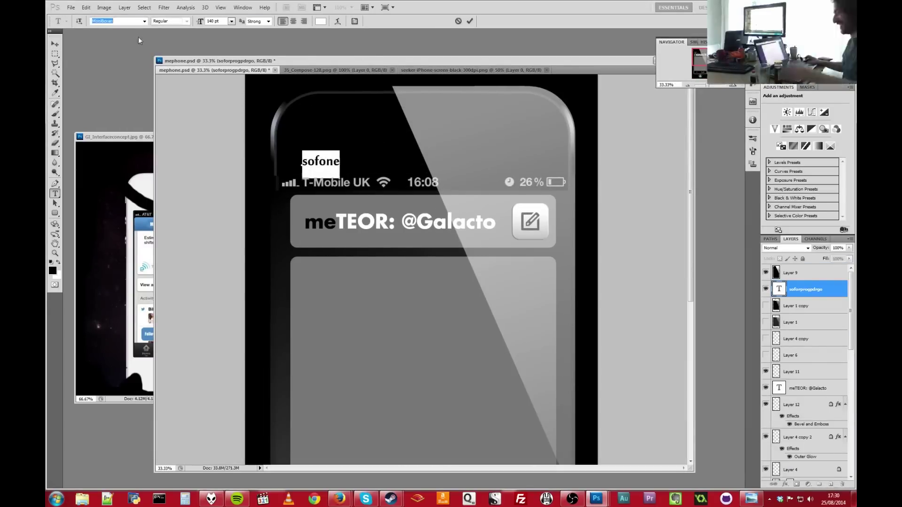
{"action": "key", "text": "ctrl+Return"}
{"action": "key", "text": "v"}
Step: Hide the T-Mobile UK label by painting black on the bar layer's mask
{"action": "scroll", "coordinate": [798, 353], "scroll_direction": "down", "scroll_amount": 5}
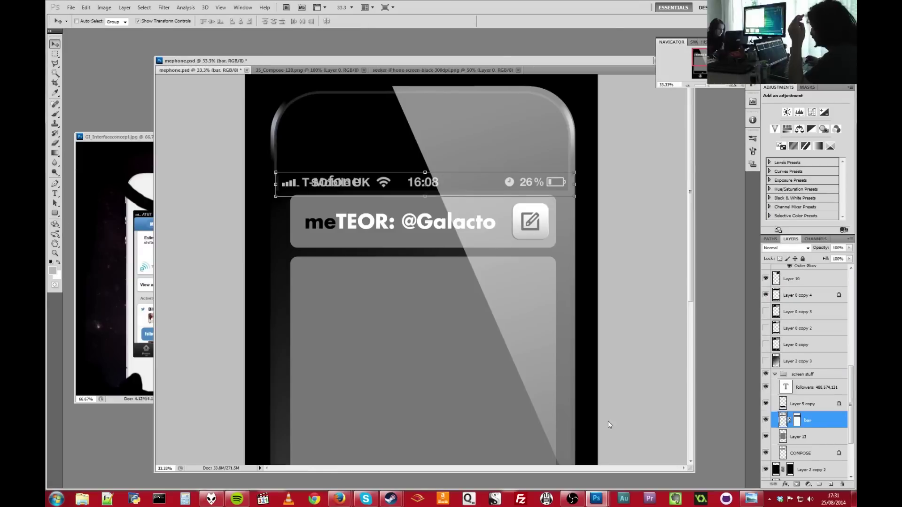
{"action": "key", "text": "d"}
{"action": "key", "text": "b"}
{"action": "left_click_drag", "start_coordinate": [305, 182], "coordinate": [371, 182]}
{"action": "scroll", "coordinate": [808, 352], "scroll_direction": "up", "scroll_amount": 5}
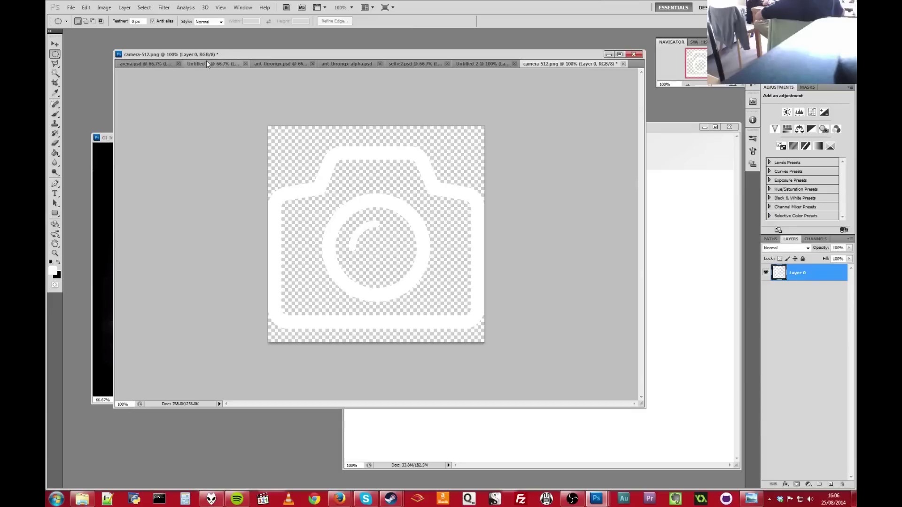
Step: Examine the phone concept in Untitled-1 and return to mephone.psd
{"action": "left_click", "coordinate": [201, 64]}
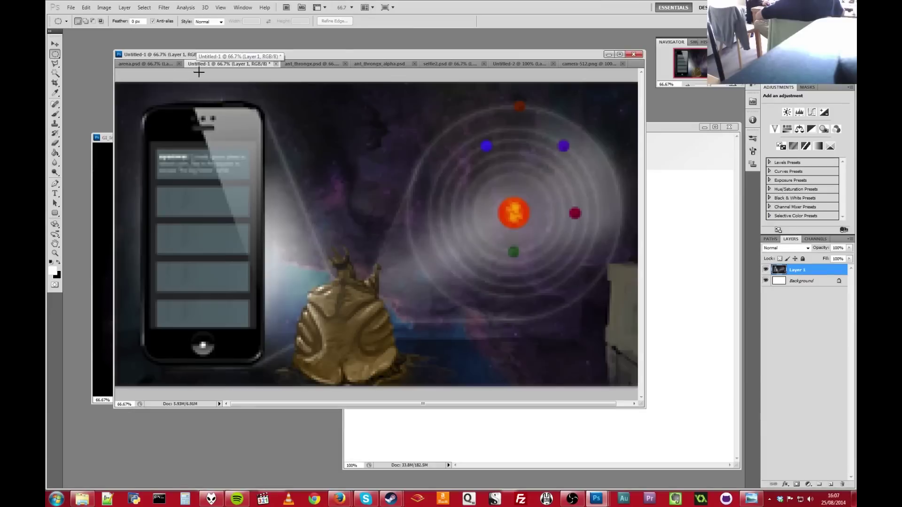
{"action": "left_click", "coordinate": [658, 128]}
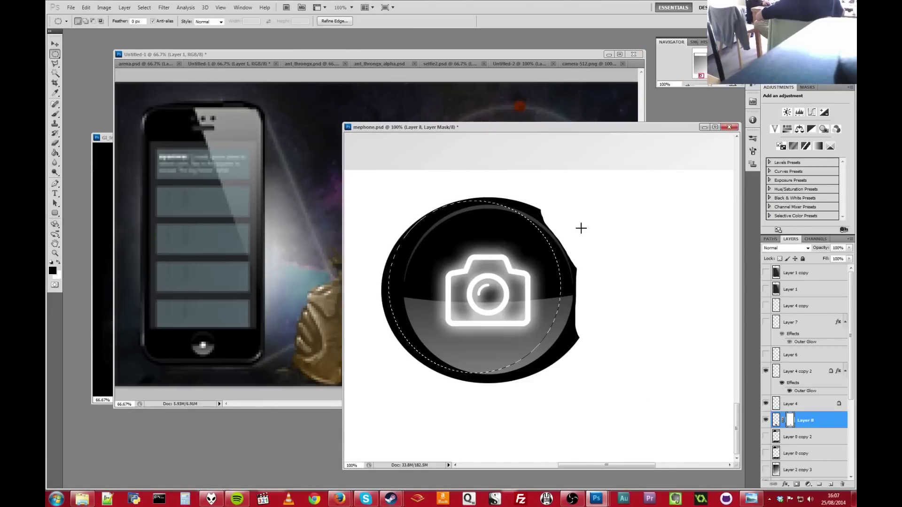
{"action": "left_click_drag", "start_coordinate": [538, 133], "coordinate": [519, 123]}
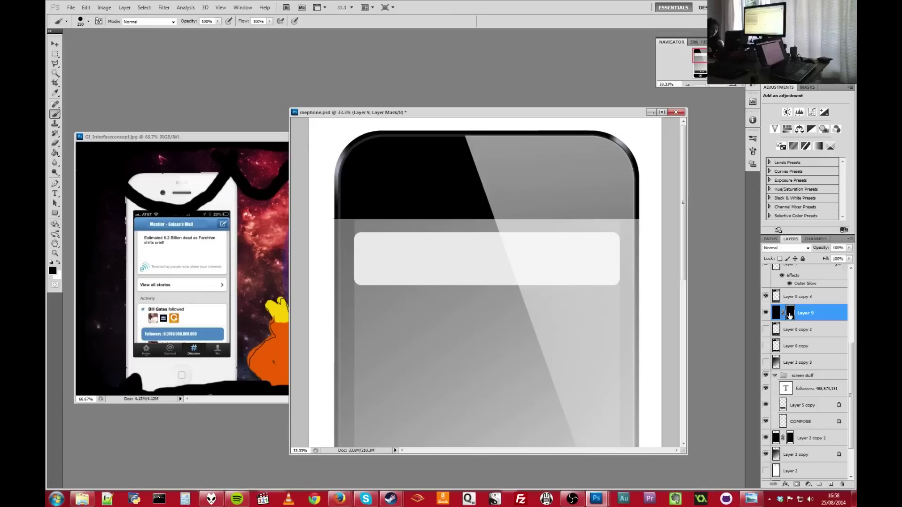
Step: Try painting on Layer 9's mask across the phone's header bar, undo the stroke and shrink the brush
{"action": "key", "text": "bracketleft"}
{"action": "key", "text": "x"}
{"action": "mouse_move", "coordinate": [416, 240]}
{"action": "left_mouse_down"}
{"action": "mouse_move", "coordinate": [438, 221]}
{"action": "mouse_move", "coordinate": [508, 183]}
{"action": "mouse_move", "coordinate": [595, 220]}
{"action": "mouse_move", "coordinate": [653, 282]}
{"action": "left_mouse_up"}
{"action": "key", "text": "ctrl+z"}
{"action": "key", "text": "bracketleft"}
{"action": "key", "text": "bracketleft"}
{"action": "key", "text": "bracketleft"}
{"action": "key", "text": "bracketleft"}
{"action": "key", "text": "bracketleft"}
{"action": "key", "text": "bracketleft"}
{"action": "key", "text": "bracketleft"}
{"action": "key", "text": "bracketleft"}
{"action": "key", "text": "bracketleft"}
{"action": "key", "text": "bracketleft"}
{"action": "key", "text": "bracketleft"}
{"action": "key", "text": "bracketleft"}
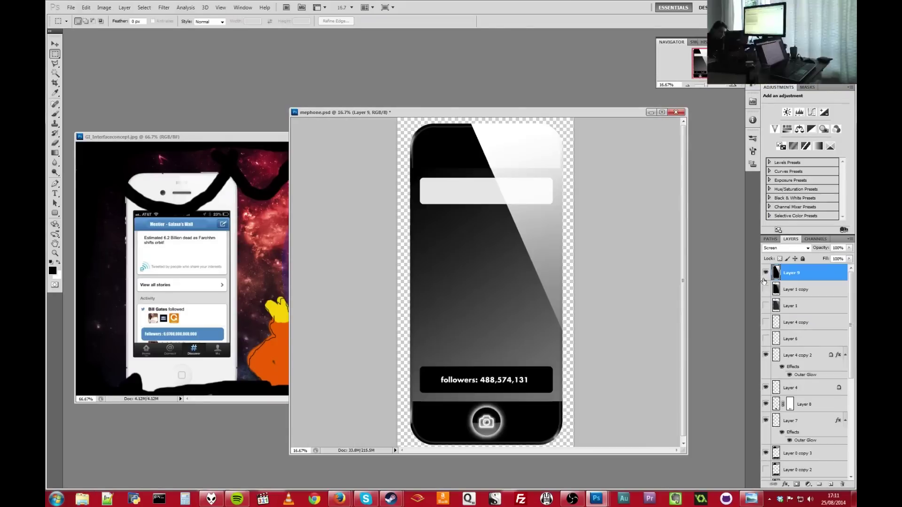
Step: Show the Screen-blended Layer 9 reflection and the black background on Layer 3
{"action": "left_click", "coordinate": [765, 273]}
{"action": "left_click", "coordinate": [766, 272]}
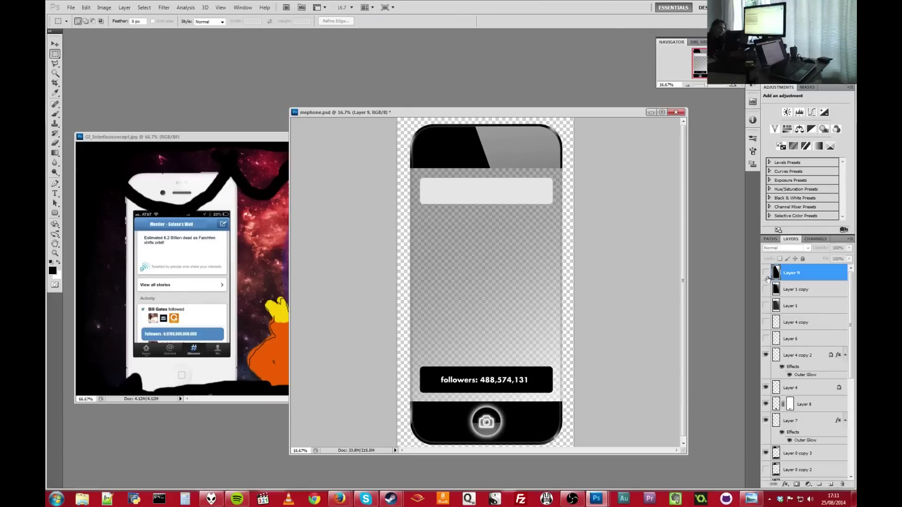
{"action": "left_click", "coordinate": [766, 289]}
{"action": "scroll", "coordinate": [844, 294], "scroll_direction": "down", "scroll_amount": 10}
{"action": "left_click", "coordinate": [765, 472]}
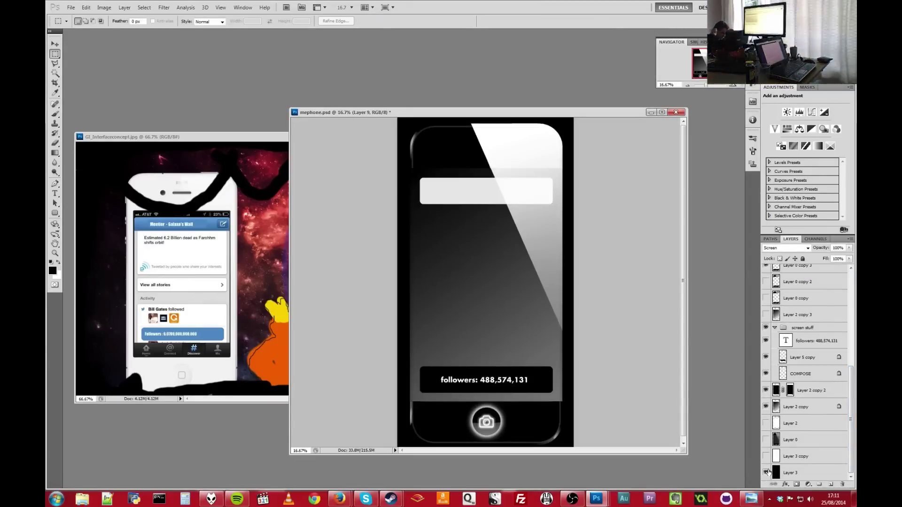
Step: Compare the phone against the white Layer 3 copy background and the black Layer 3 background
{"action": "left_click", "coordinate": [766, 457]}
{"action": "left_click", "coordinate": [766, 457]}
{"action": "left_click", "coordinate": [766, 458]}
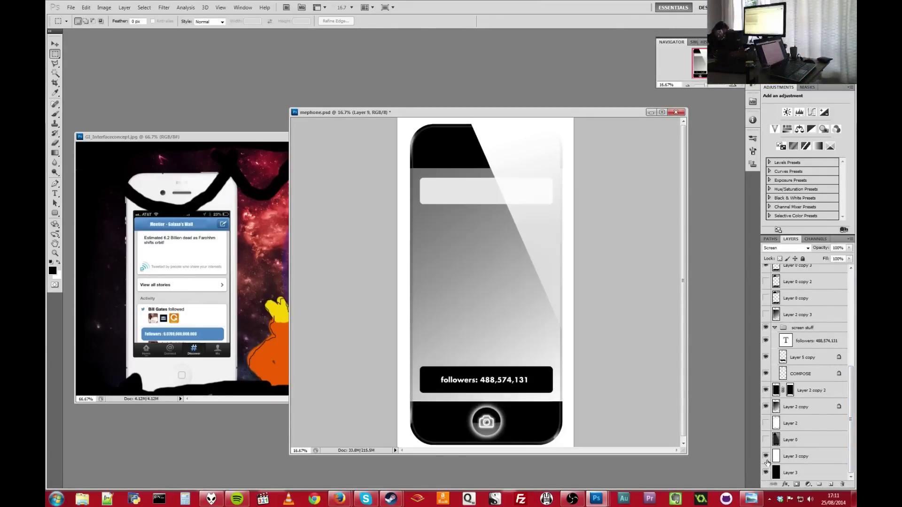
{"action": "left_click", "coordinate": [766, 458]}
{"action": "left_click", "coordinate": [766, 458]}
{"action": "left_click", "coordinate": [766, 459]}
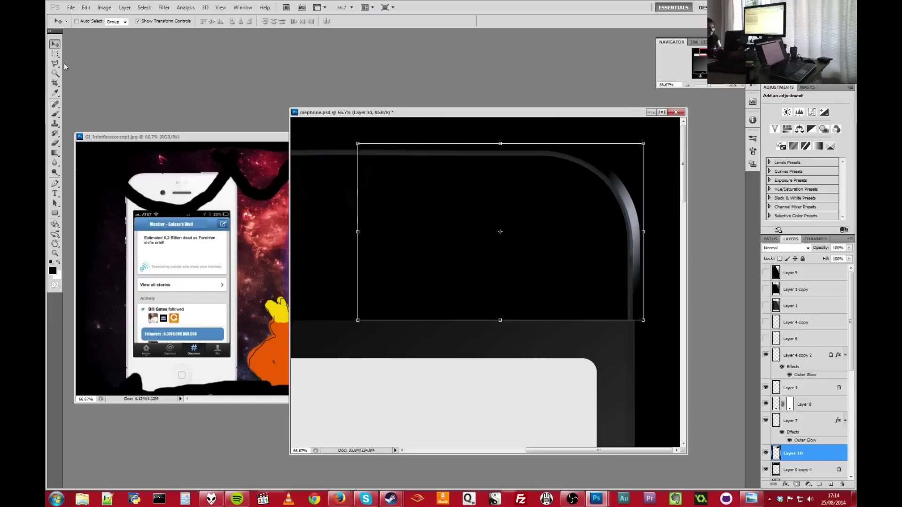
Step: Nudge the mirrored rim corner on Layer 10 left to line it up with the phone's edge
{"action": "key", "text": "Return"}
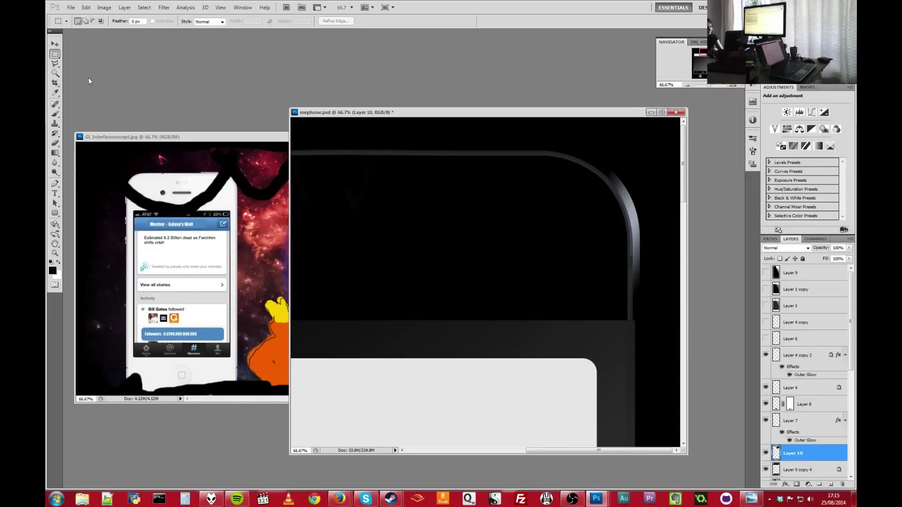
{"action": "key", "text": "v"}
{"action": "key", "text": "Left"}
{"action": "key", "text": "Left"}
{"action": "key", "text": "Left"}
{"action": "key", "text": "Left"}
{"action": "key", "text": "Left"}
{"action": "key", "text": "Left"}
{"action": "key", "text": "Left"}
{"action": "key", "text": "Left"}
{"action": "key", "text": "Left"}
{"action": "key", "text": "Left"}
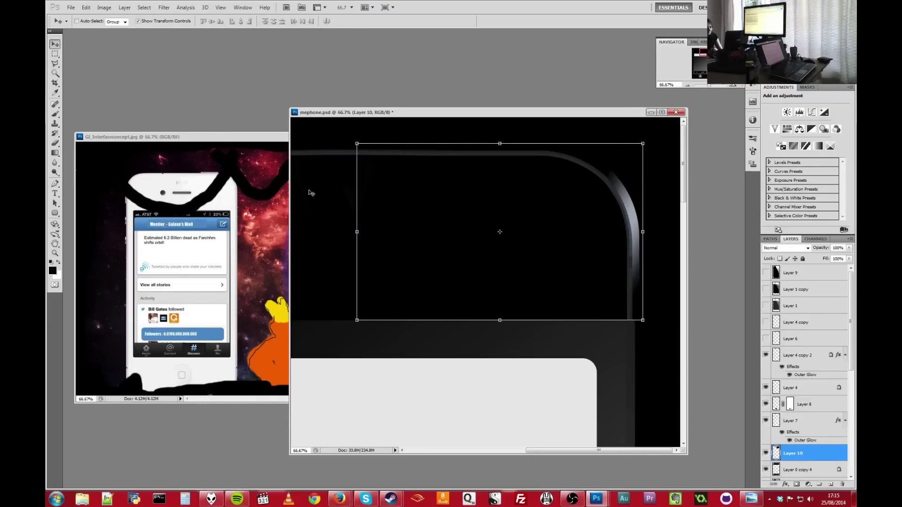
{"action": "key", "text": "Left"}
{"action": "key", "text": "Left"}
{"action": "key", "text": "Left"}
{"action": "key", "text": "Left"}
{"action": "key", "text": "Left"}
{"action": "key", "text": "Left"}
{"action": "key", "text": "Left"}
{"action": "key", "text": "Left"}
{"action": "key", "text": "Left"}
{"action": "key", "text": "Left"}
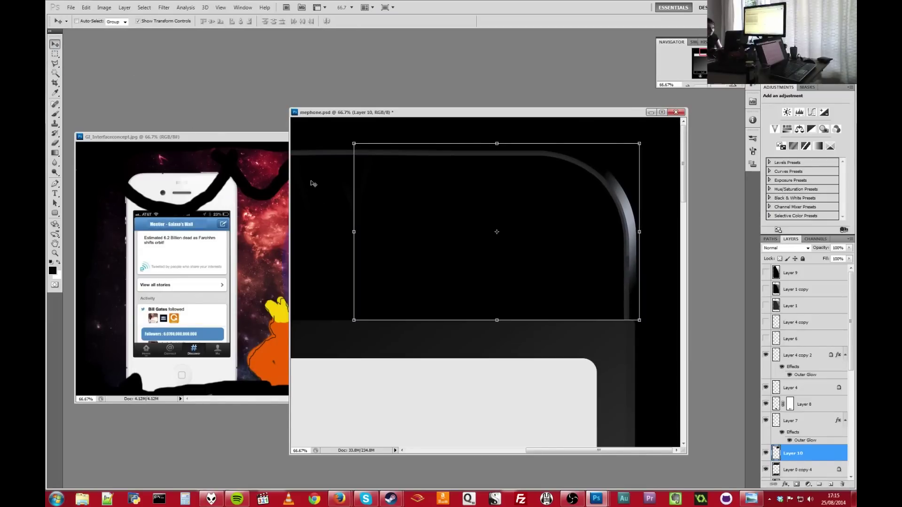
{"action": "key", "text": "Left"}
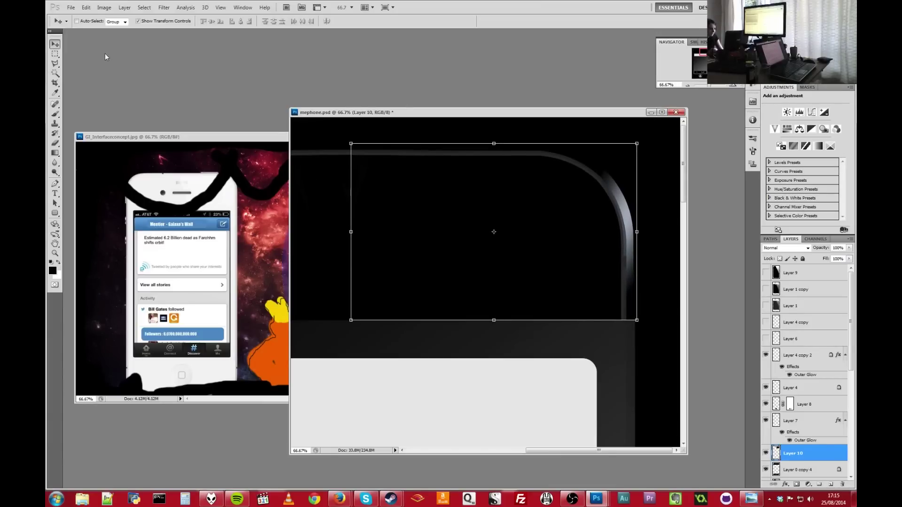
{"action": "key", "text": "m"}
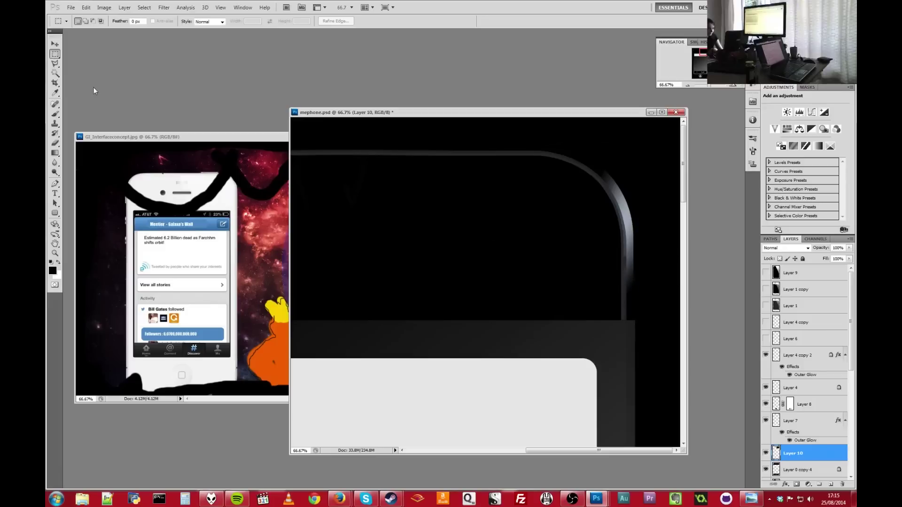
Step: Show the Layer 9 reflection over the whole phone
{"action": "left_click", "coordinate": [687, 85]}
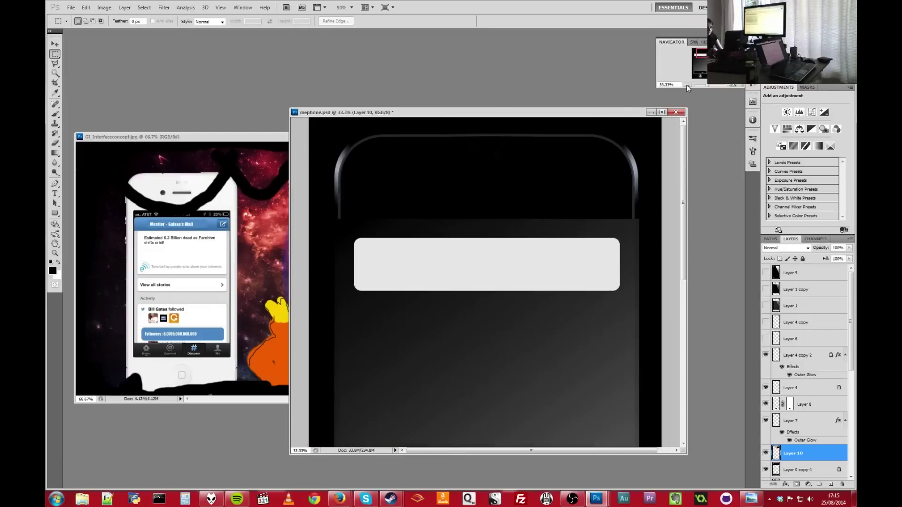
{"action": "left_click", "coordinate": [686, 86]}
{"action": "left_click", "coordinate": [686, 85]}
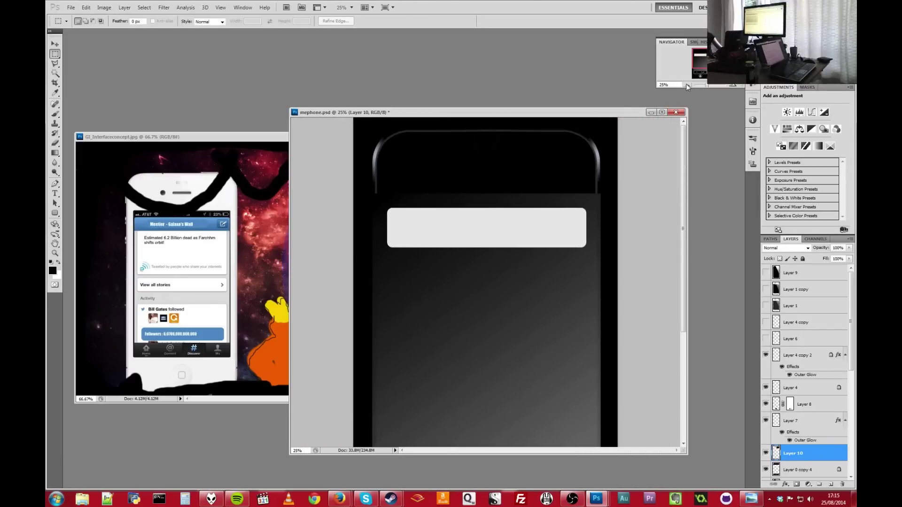
{"action": "left_click", "coordinate": [686, 85]}
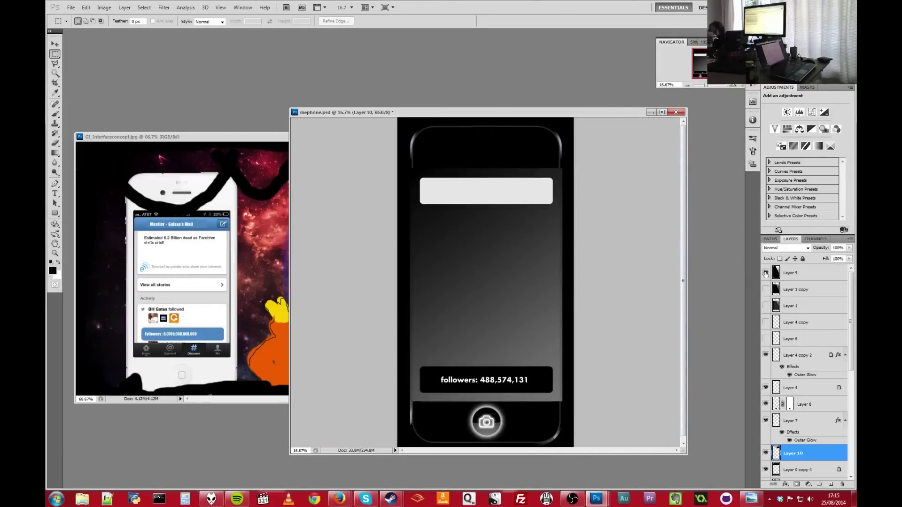
{"action": "left_click", "coordinate": [766, 273]}
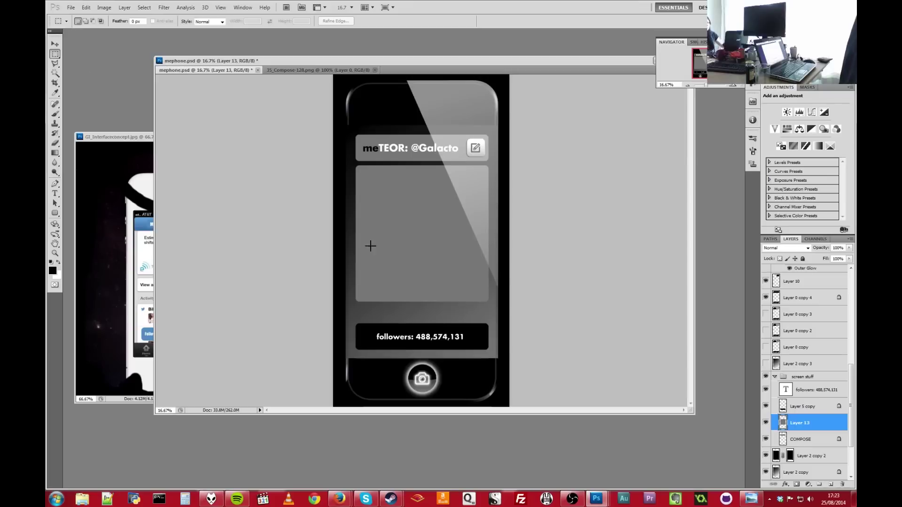
Step: Move the lower strip of Layer 13's grey panel down to just above the followers bar, deselect it and turn off the transform controls
{"action": "left_click_drag", "start_coordinate": [334, 265], "coordinate": [519, 308]}
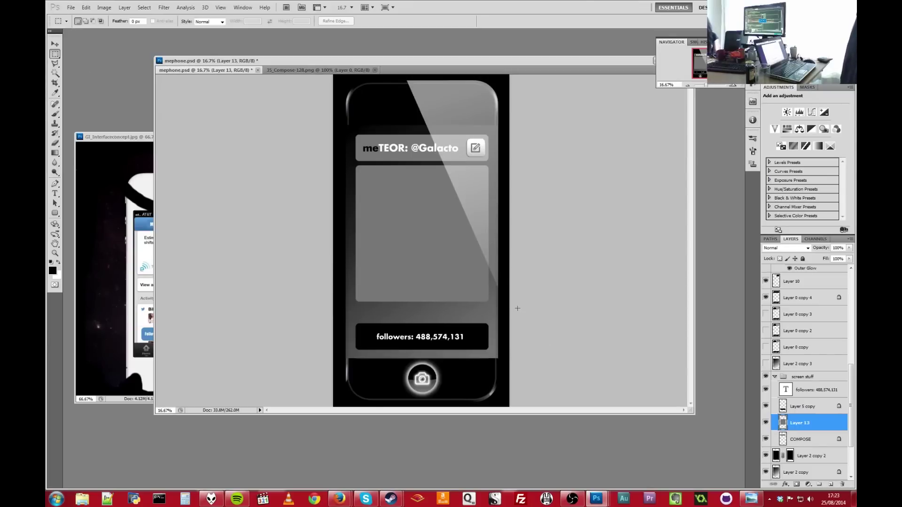
{"action": "key", "text": "v"}
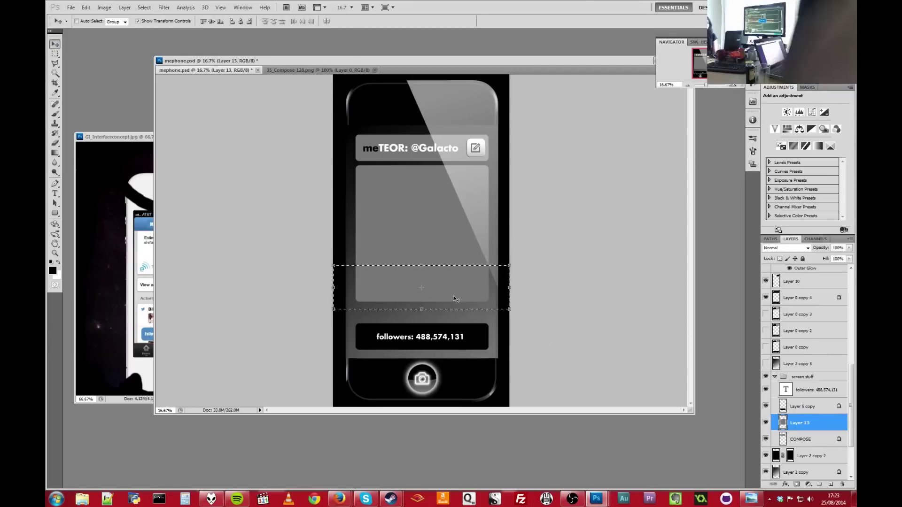
{"action": "left_click", "coordinate": [450, 294]}
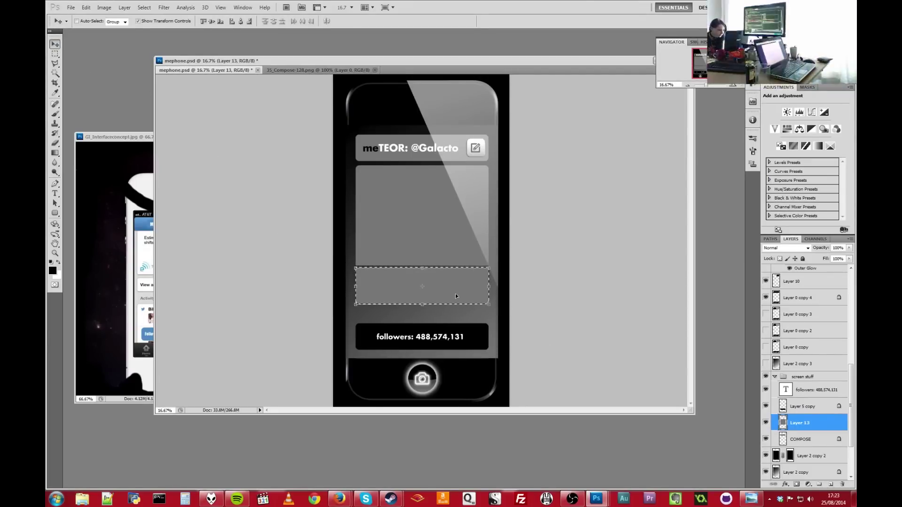
{"action": "key", "text": "shift+Down"}
{"action": "key", "text": "shift+Down"}
{"action": "key", "text": "shift+Down"}
{"action": "key", "text": "shift+Down"}
{"action": "key", "text": "shift+Down"}
{"action": "key", "text": "shift+Down"}
{"action": "key", "text": "shift+Down"}
{"action": "key", "text": "shift+Down"}
{"action": "key", "text": "shift+Down"}
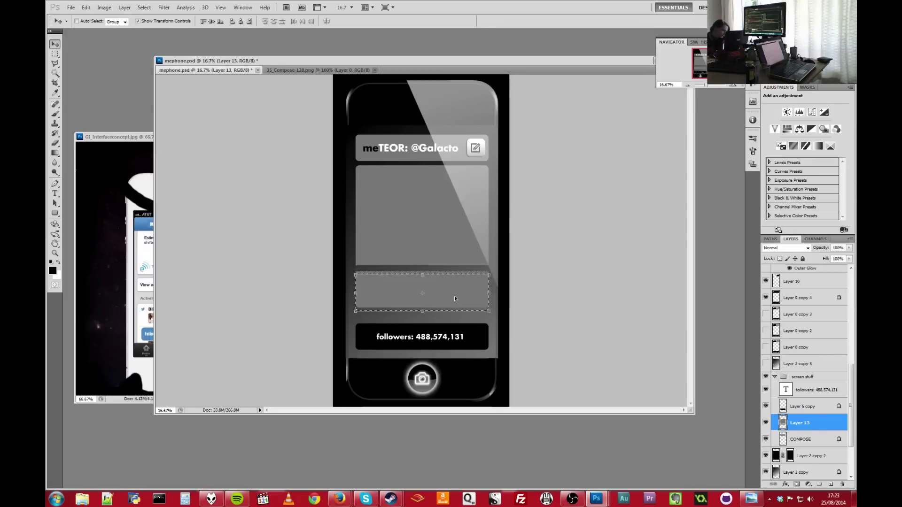
{"action": "key", "text": "shift+Down"}
{"action": "key", "text": "shift+Down"}
{"action": "key", "text": "shift+Down"}
{"action": "key", "text": "shift+Down"}
{"action": "key", "text": "shift+Down"}
{"action": "key", "text": "shift+Down"}
{"action": "key", "text": "shift+Down"}
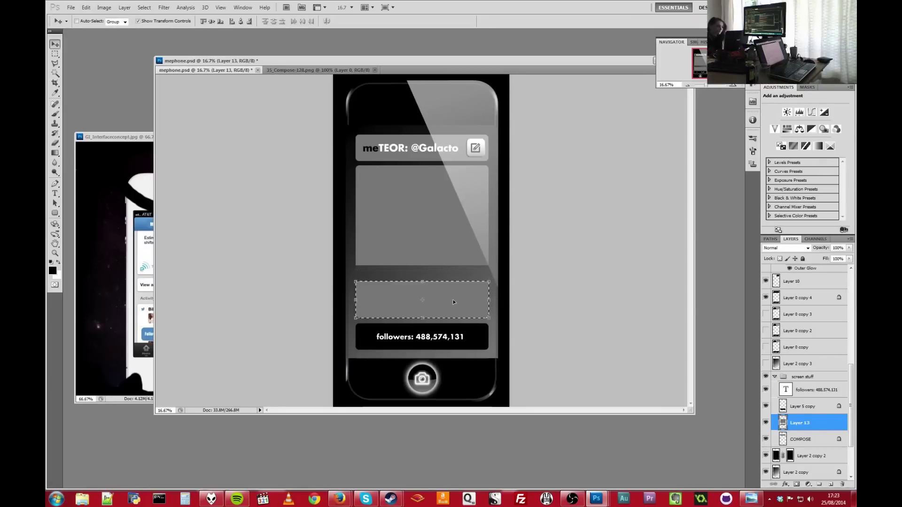
{"action": "key", "text": "ctrl+d"}
{"action": "left_click", "coordinate": [138, 21]}
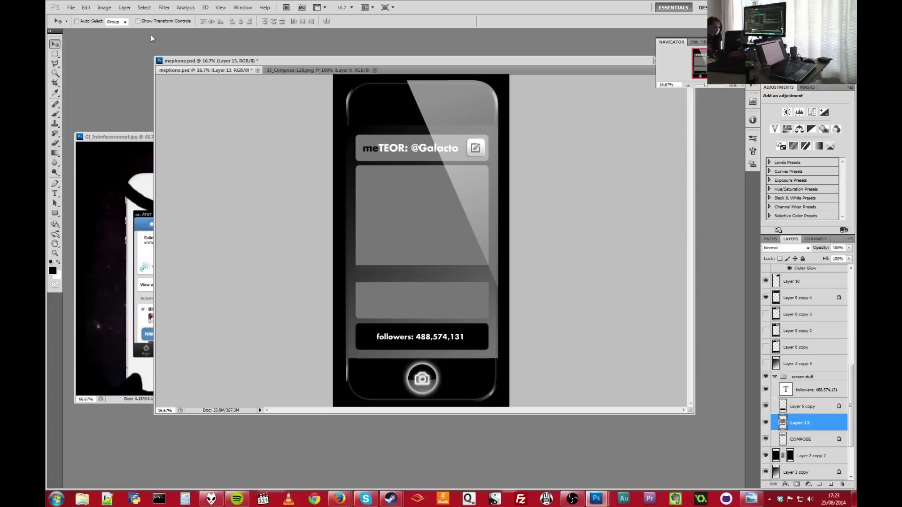
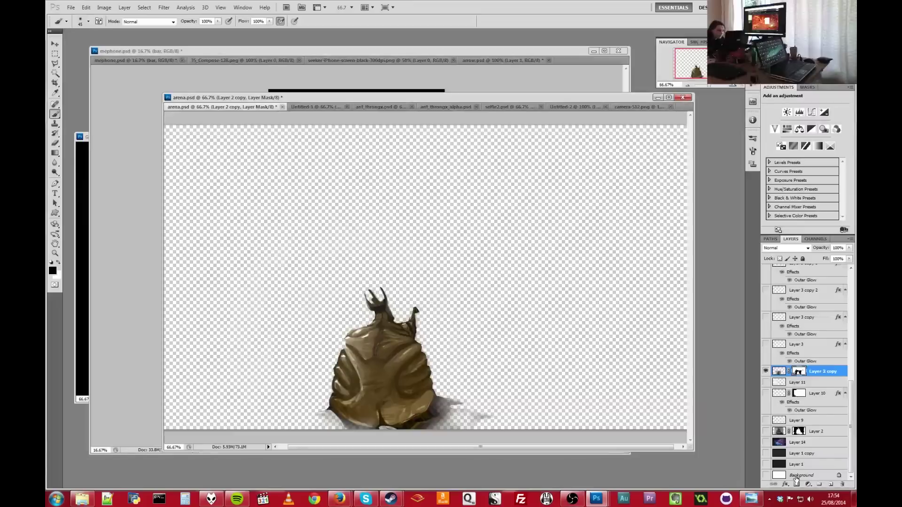
Step: Add a new empty layer above Layer 2 copy in arena.psd and make white the foreground colour
{"action": "key", "text": "ctrl+v"}
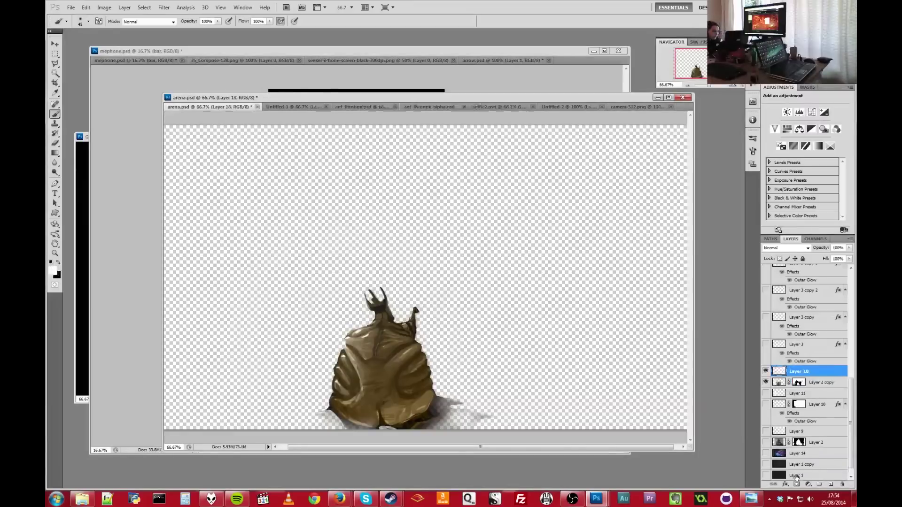
{"action": "key", "text": "x"}
{"action": "left_click_drag", "start_coordinate": [807, 462], "coordinate": [807, 463]}
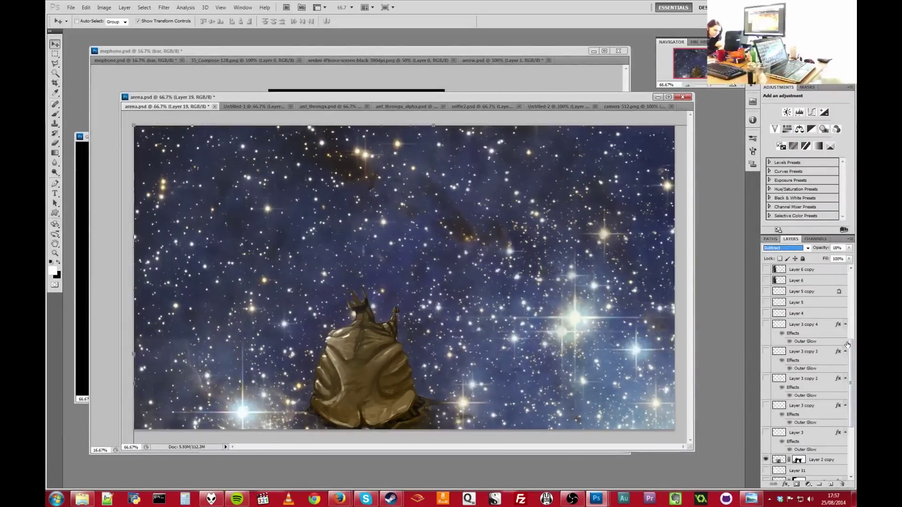
Step: Preview Layer 16 and Layer 15 one at a time against the starfield, hiding each again
{"action": "scroll", "coordinate": [766, 285], "scroll_direction": "up", "scroll_amount": 5}
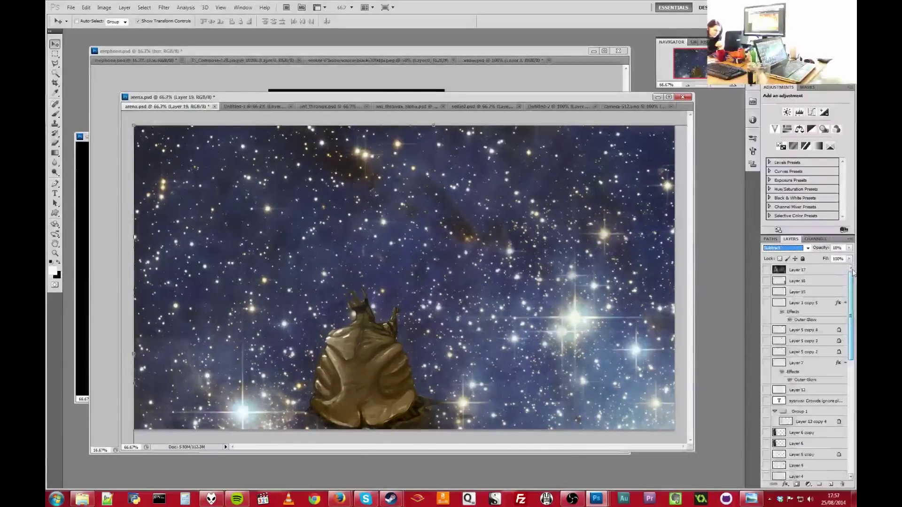
{"action": "left_click", "coordinate": [766, 282]}
{"action": "left_click", "coordinate": [766, 282]}
{"action": "left_click", "coordinate": [765, 292]}
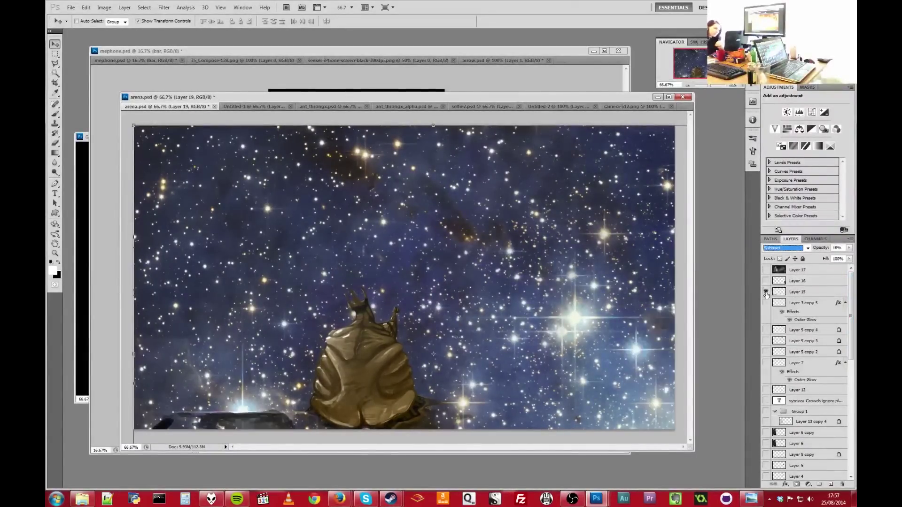
{"action": "left_click", "coordinate": [766, 292]}
Step: Show the layers from Layer 3 copy 5 down to Layer 6 copy, including the sysnws text and Group 1
{"action": "left_click", "coordinate": [765, 302]}
{"action": "left_click", "coordinate": [765, 330]}
{"action": "left_click", "coordinate": [766, 341]}
{"action": "left_click", "coordinate": [765, 352]}
{"action": "left_click", "coordinate": [765, 363]}
{"action": "left_click", "coordinate": [766, 390]}
{"action": "left_click", "coordinate": [766, 400]}
{"action": "left_click", "coordinate": [765, 412]}
{"action": "left_click", "coordinate": [765, 432]}
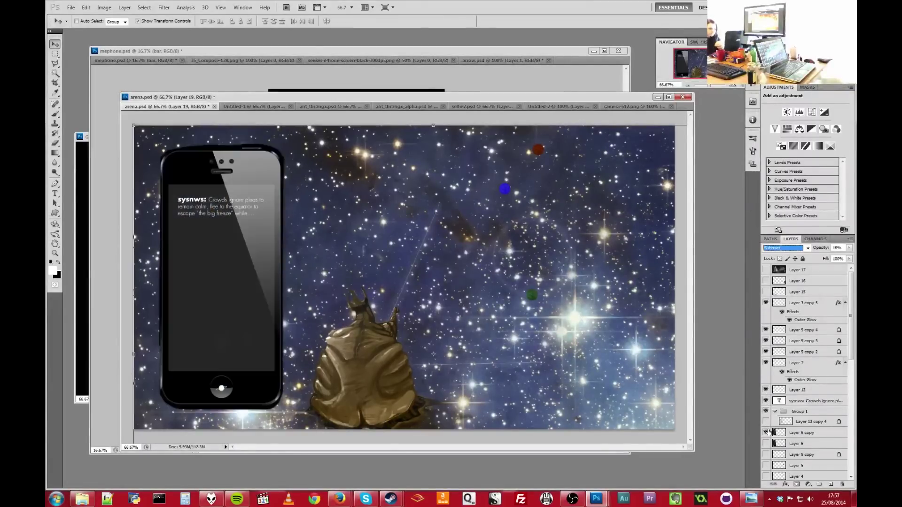
Step: Show Layer 6, Layer 5 copy, Layer 5 and Layer 4 to bring back the remaining planets and the sun
{"action": "left_click", "coordinate": [765, 443]}
{"action": "left_click", "coordinate": [766, 455]}
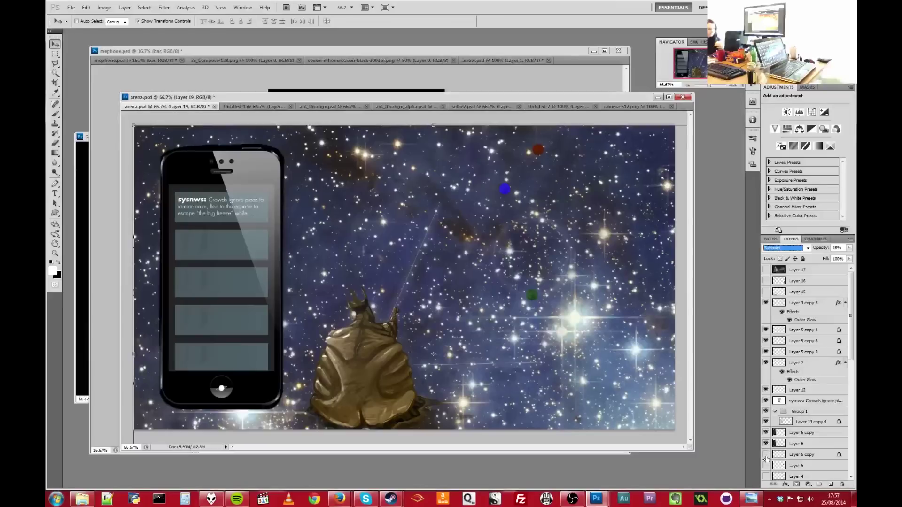
{"action": "left_click", "coordinate": [765, 465]}
{"action": "left_click", "coordinate": [766, 477]}
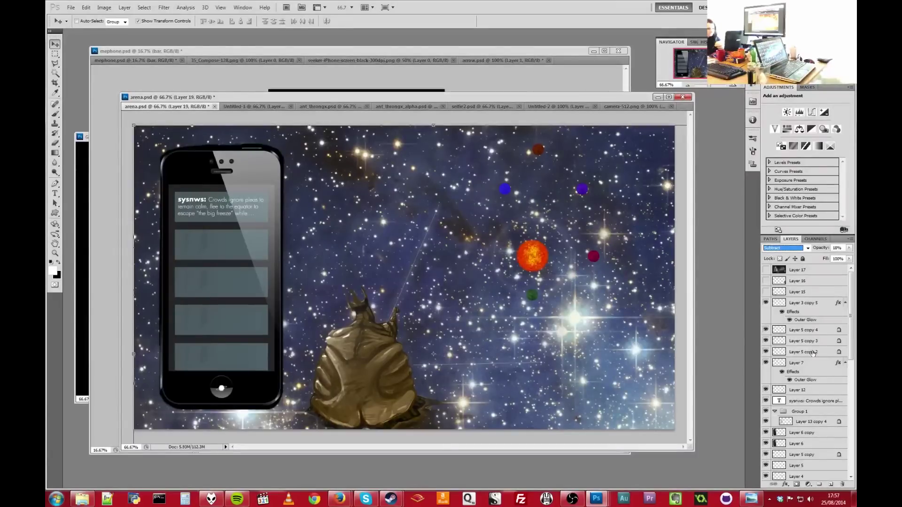
{"action": "scroll", "coordinate": [843, 337], "scroll_direction": "down", "scroll_amount": 4}
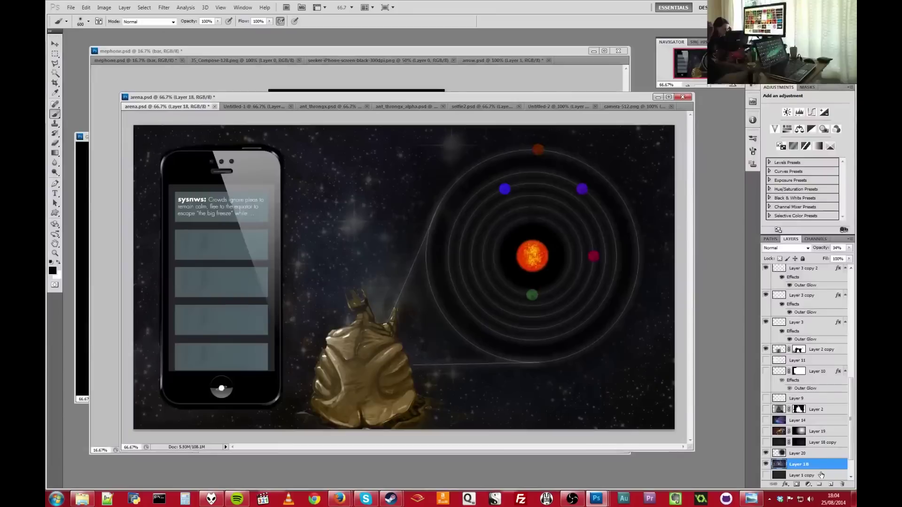
Step: Paste the Milky Way image above Layer 18 and move its layer above Layer 20
{"action": "key", "text": "ctrl+v"}
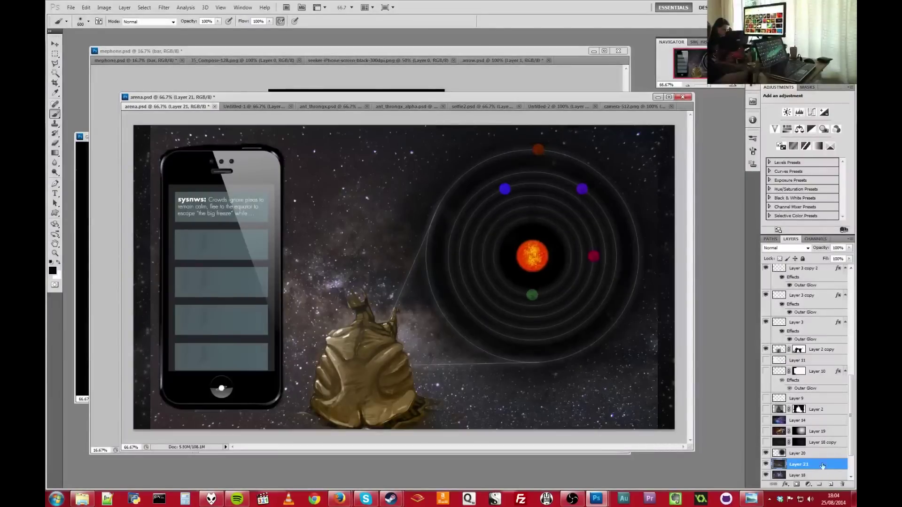
{"action": "key", "text": "ctrl+z"}
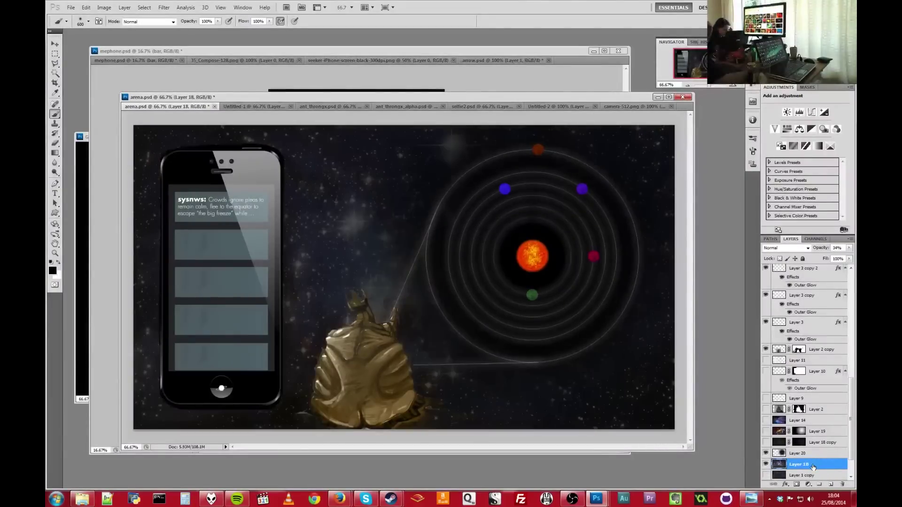
{"action": "key", "text": "ctrl+z"}
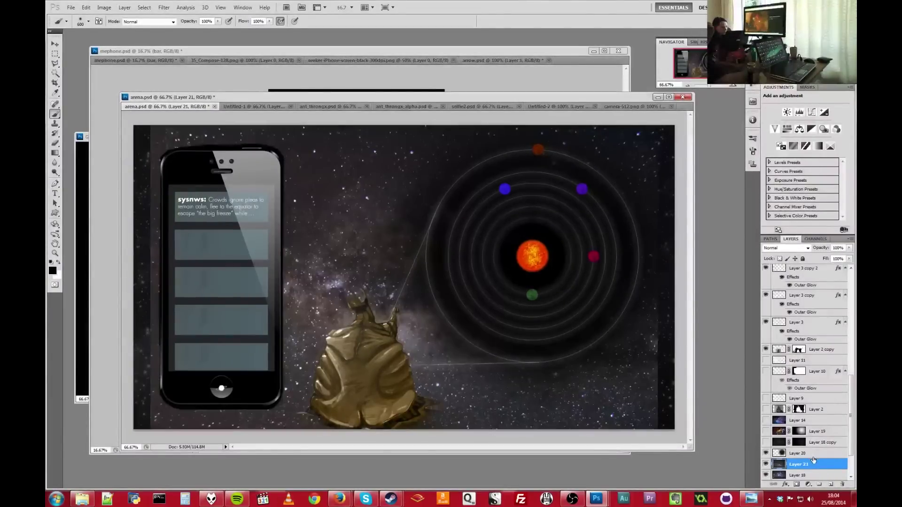
{"action": "left_click_drag", "start_coordinate": [812, 464], "coordinate": [813, 447]}
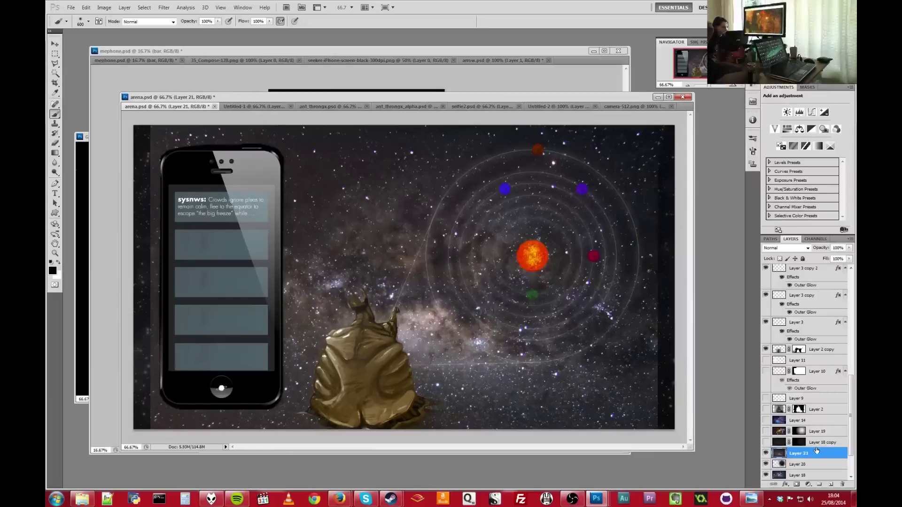
Step: Move the Milky Way image up and left, and scale it up to cover the full width of the canvas
{"action": "left_click", "coordinate": [54, 43]}
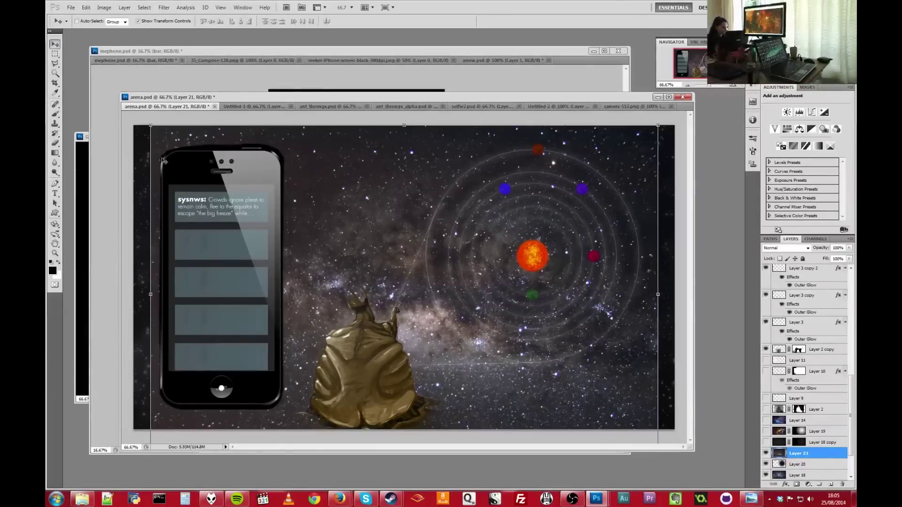
{"action": "left_click_drag", "start_coordinate": [344, 235], "coordinate": [322, 226]}
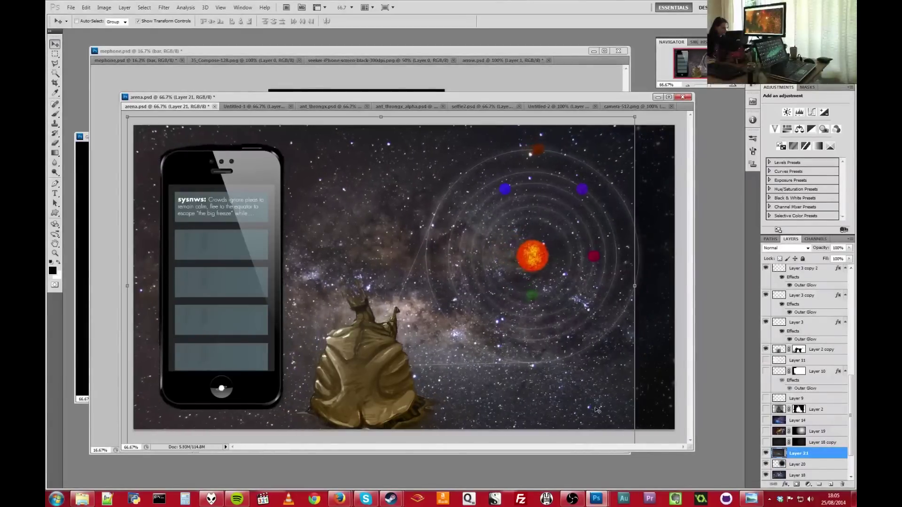
{"action": "key", "text": "ctrl+minus"}
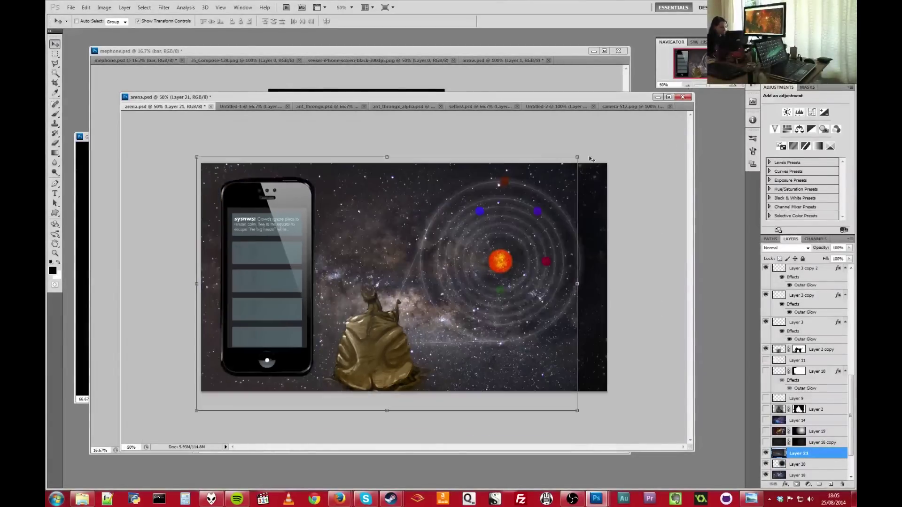
{"action": "key", "text": "ctrl+t"}
{"action": "left_click_drag", "start_coordinate": [576, 156], "coordinate": [611, 135]}
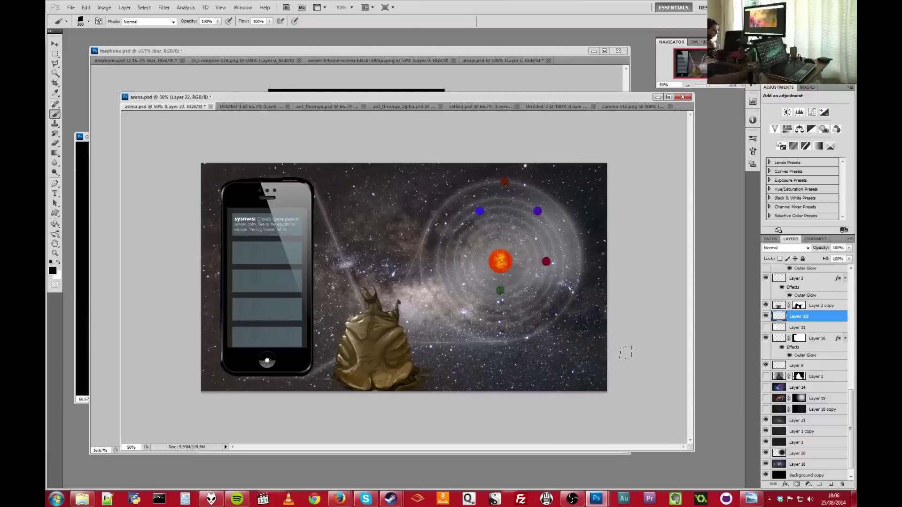
Step: Try to paint a black ground strip across the lower part of the scene on Layer 22
{"action": "mouse_move", "coordinate": [624, 353]}
{"action": "left_mouse_down"}
{"action": "mouse_move", "coordinate": [329, 355]}
{"action": "mouse_move", "coordinate": [142, 342]}
{"action": "left_mouse_up"}
{"action": "mouse_move", "coordinate": [277, 378]}
{"action": "left_mouse_down"}
{"action": "mouse_move", "coordinate": [206, 368]}
{"action": "mouse_move", "coordinate": [606, 371]}
{"action": "left_mouse_up"}
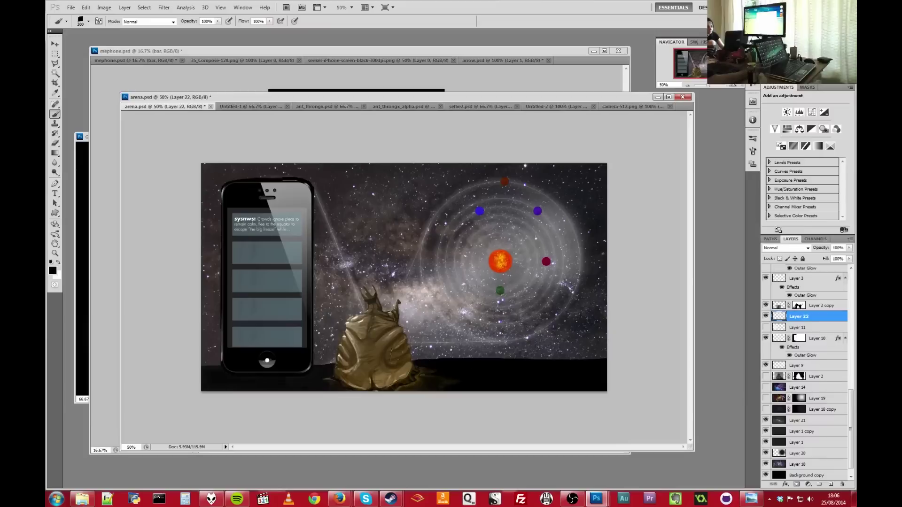
{"action": "key", "text": "ctrl+z"}
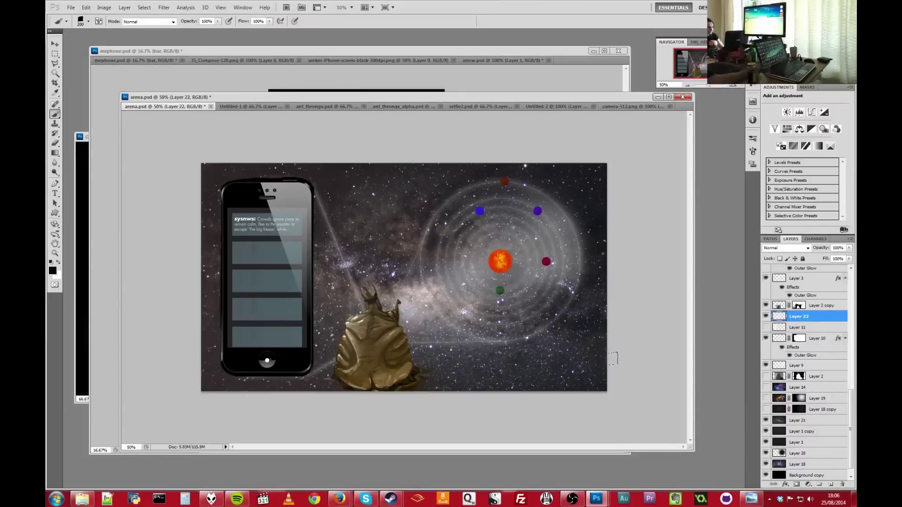
{"action": "mouse_move", "coordinate": [611, 360]}
{"action": "left_mouse_down"}
{"action": "mouse_move", "coordinate": [197, 371]}
{"action": "mouse_move", "coordinate": [253, 384]}
{"action": "left_mouse_up"}
Step: Adjust the levels of the Milky Way on Layer 21, setting the white input to 218 and lightening the midtones
{"action": "left_click_drag", "start_coordinate": [653, 439], "coordinate": [677, 437]}
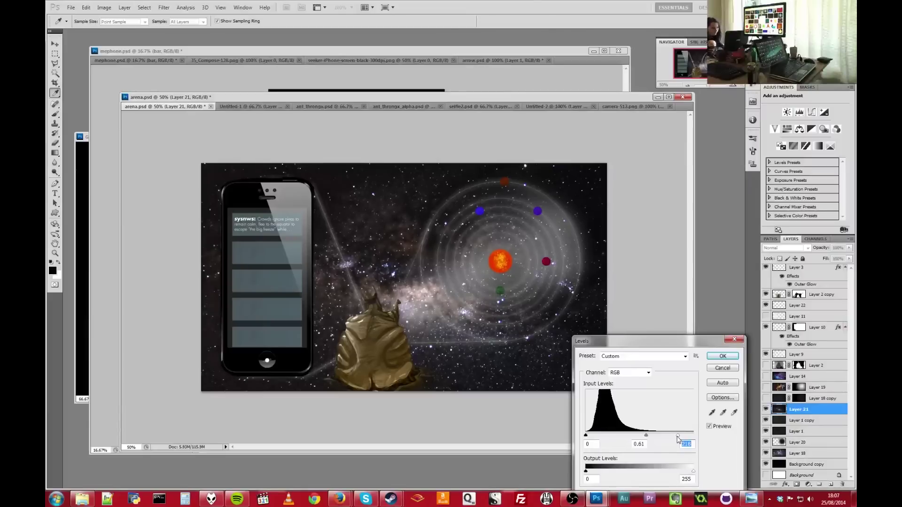
{"action": "left_click_drag", "start_coordinate": [645, 436], "coordinate": [636, 437]}
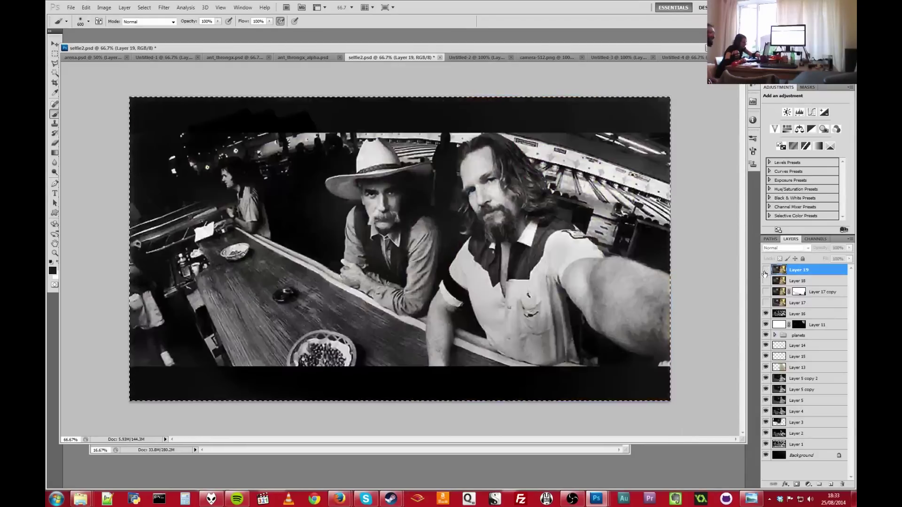
Step: Compare the selfie2.psd picture with Layer 19 shown and hidden
{"action": "left_click", "coordinate": [764, 271]}
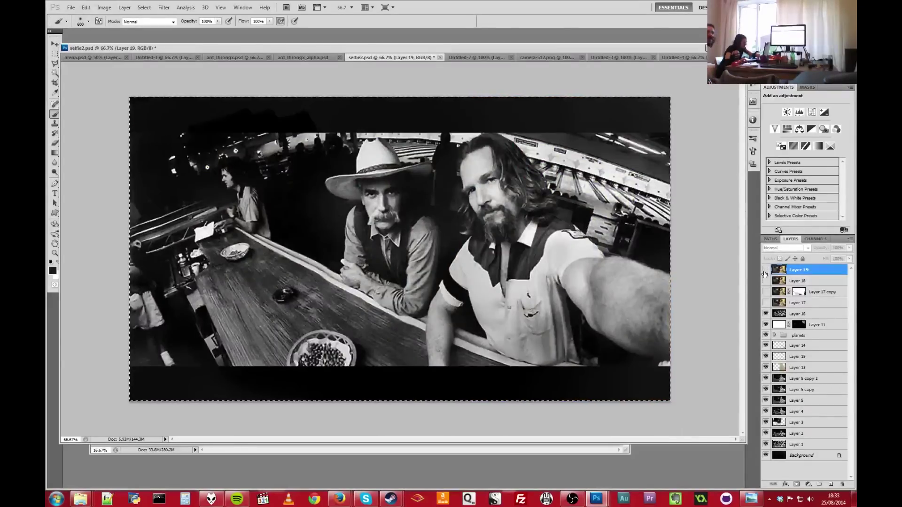
{"action": "left_click", "coordinate": [765, 271]}
{"action": "left_click", "coordinate": [765, 271]}
{"action": "left_click", "coordinate": [765, 273]}
{"action": "left_click", "coordinate": [764, 273]}
{"action": "left_click", "coordinate": [765, 272]}
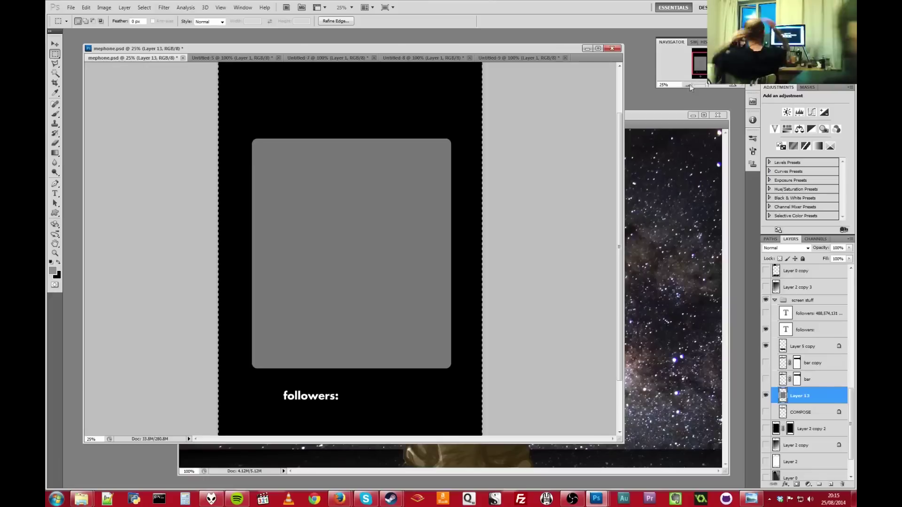
Step: Hide the black Layer 3 background, the Layer 5 copy followers bar and the followers: text in mephone.psd
{"action": "left_click", "coordinate": [688, 85]}
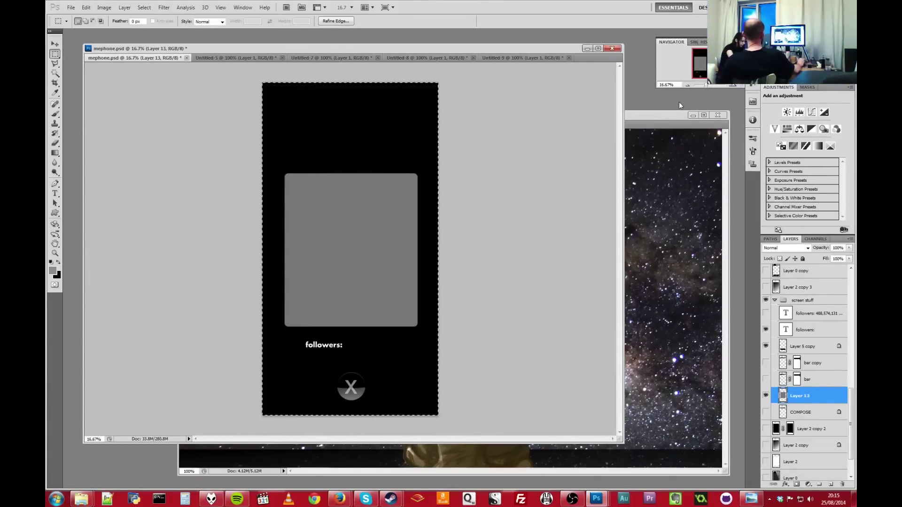
{"action": "left_click_drag", "start_coordinate": [851, 411], "coordinate": [851, 423]}
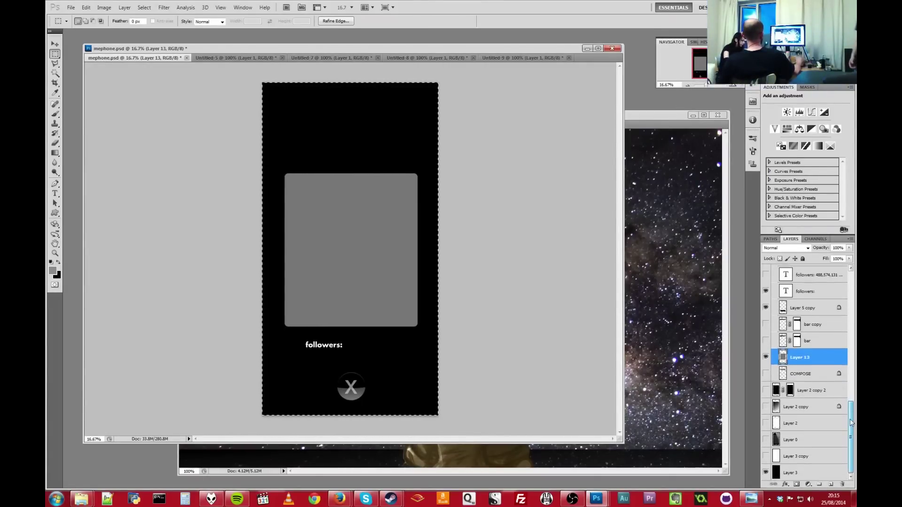
{"action": "left_click", "coordinate": [765, 472]}
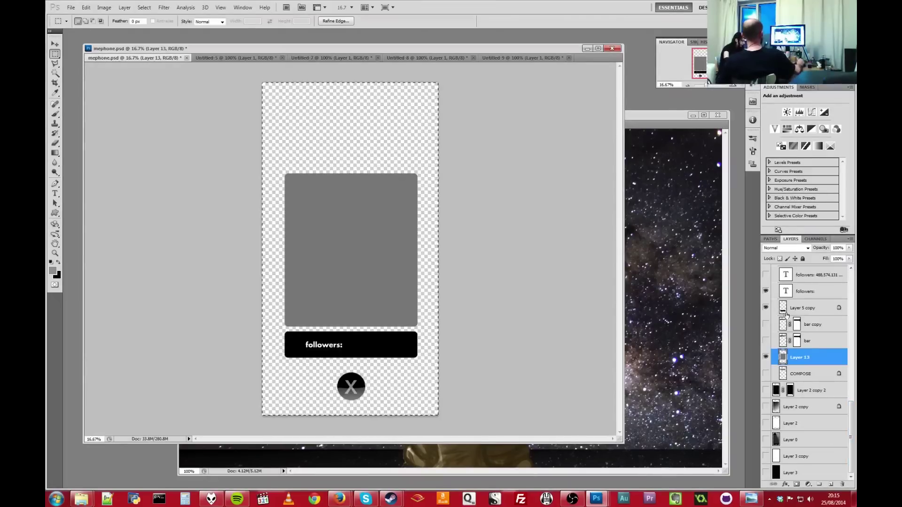
{"action": "left_click_drag", "start_coordinate": [766, 307], "coordinate": [765, 292]}
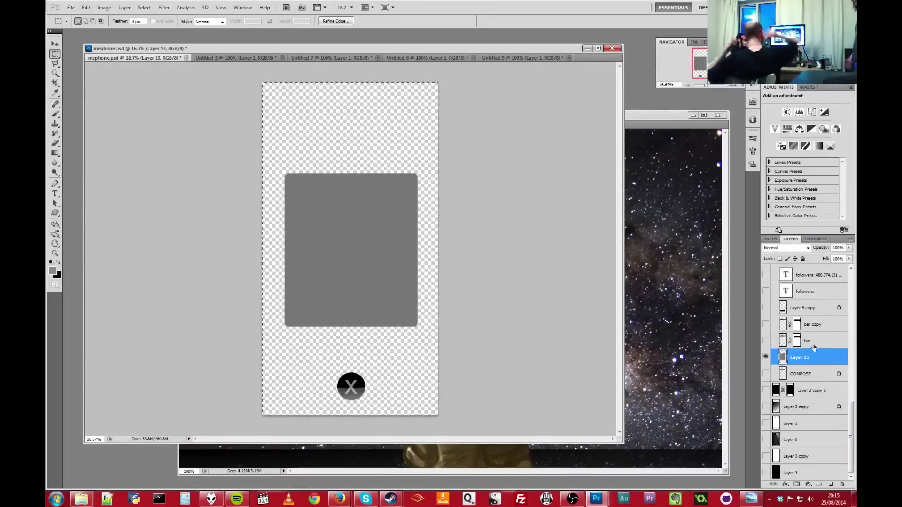
{"action": "scroll", "coordinate": [826, 305], "scroll_direction": "up", "scroll_amount": 10}
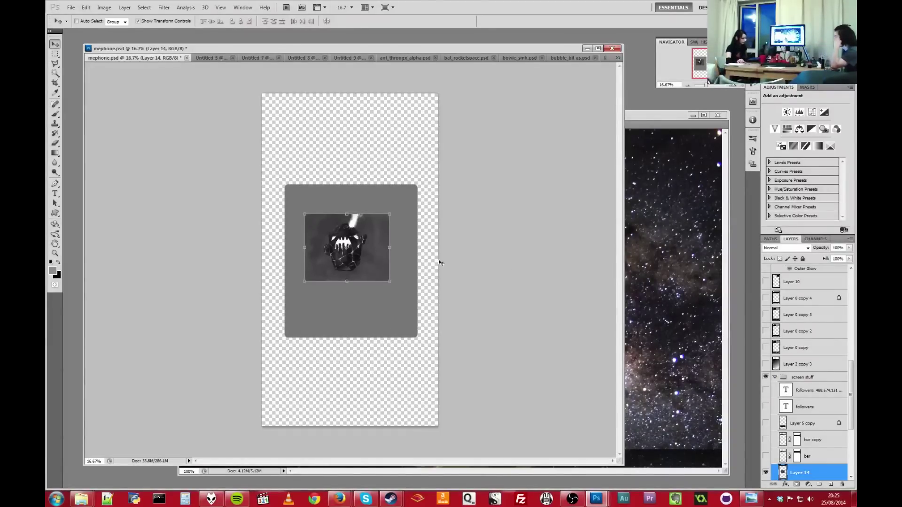
Step: Toggle a layer higher up in the mephone.psd layer stack to inspect its artwork
{"action": "left_click_drag", "start_coordinate": [851, 395], "coordinate": [851, 301]}
{"action": "left_click", "coordinate": [766, 338]}
{"action": "left_click", "coordinate": [766, 338]}
{"action": "left_click", "coordinate": [765, 339]}
{"action": "left_click", "coordinate": [780, 340]}
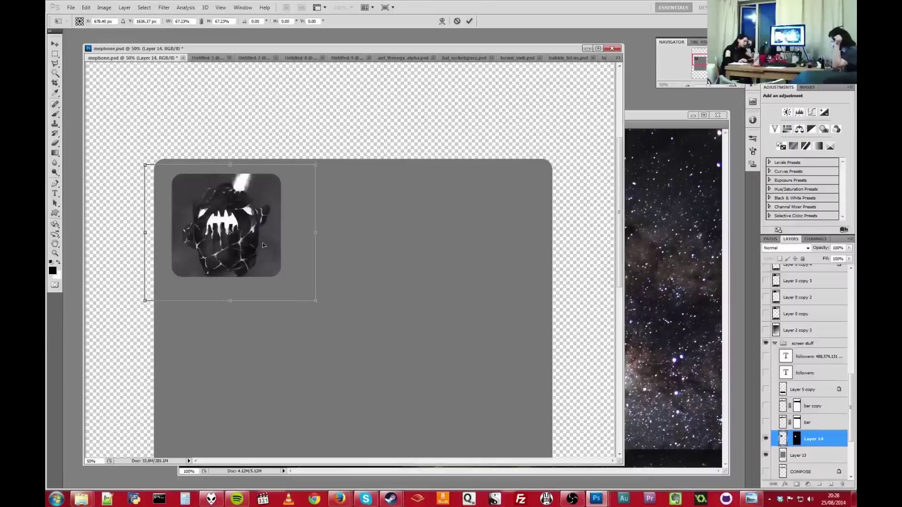
Step: Scale the portrait on Layer 14 to 63.95% and centre it within its rounded mask
{"action": "key", "text": "Right"}
{"action": "key", "text": "Right"}
{"action": "key", "text": "Up"}
{"action": "key", "text": "Up"}
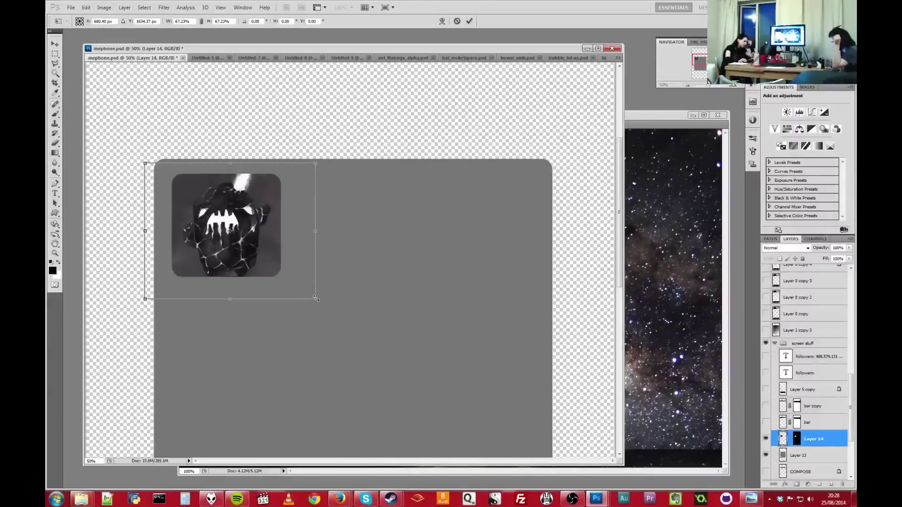
{"action": "left_click_drag", "start_coordinate": [315, 297], "coordinate": [309, 295]}
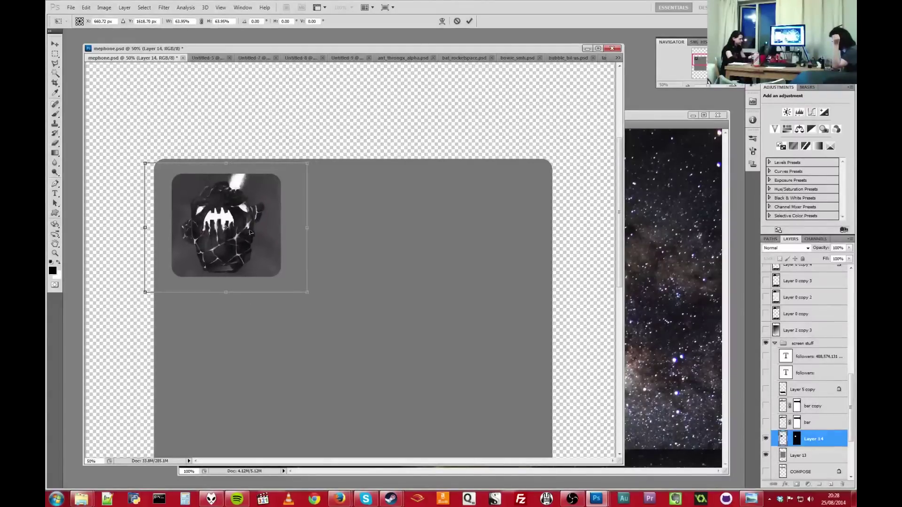
{"action": "left_click_drag", "start_coordinate": [260, 236], "coordinate": [262, 235]}
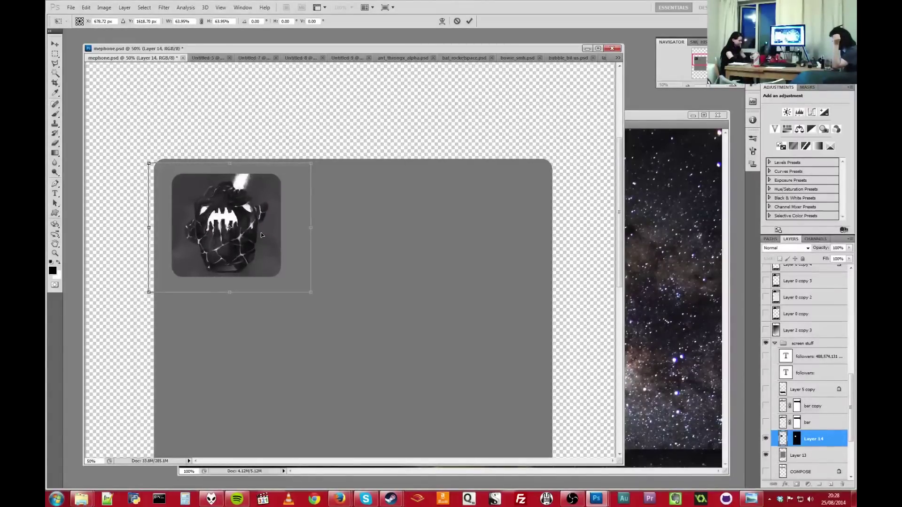
{"action": "key", "text": "Up"}
{"action": "key", "text": "Up"}
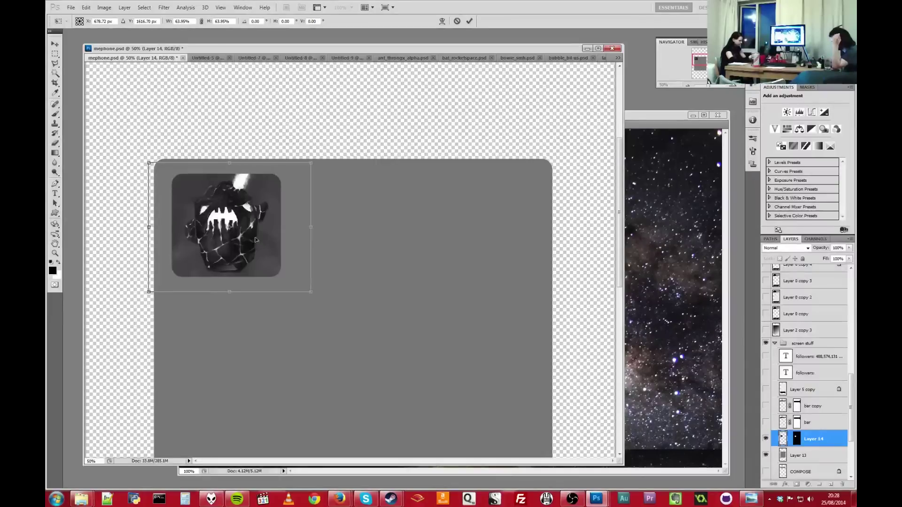
{"action": "key", "text": "Return"}
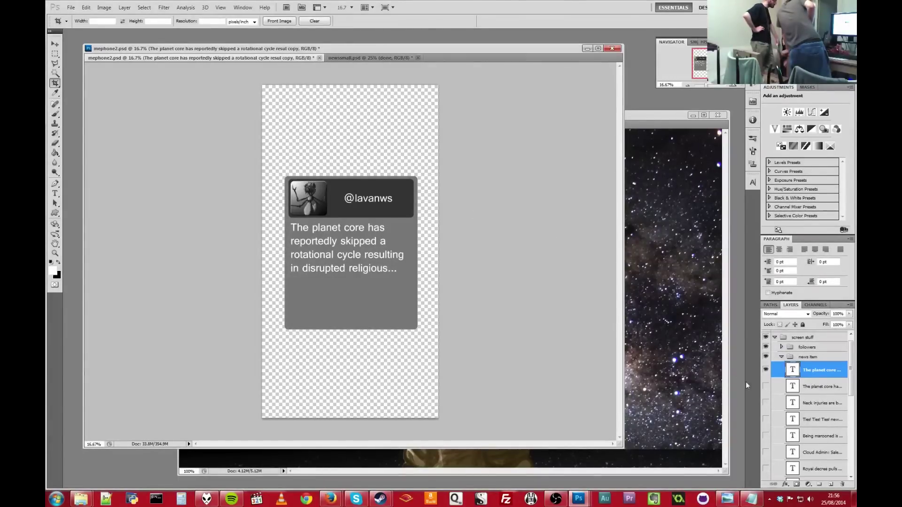
Step: Select the whole planet core news text on the top text layer of the news item group in mephone2.psd
{"action": "key", "text": "t"}
{"action": "left_click_drag", "start_coordinate": [291, 227], "coordinate": [399, 274]}
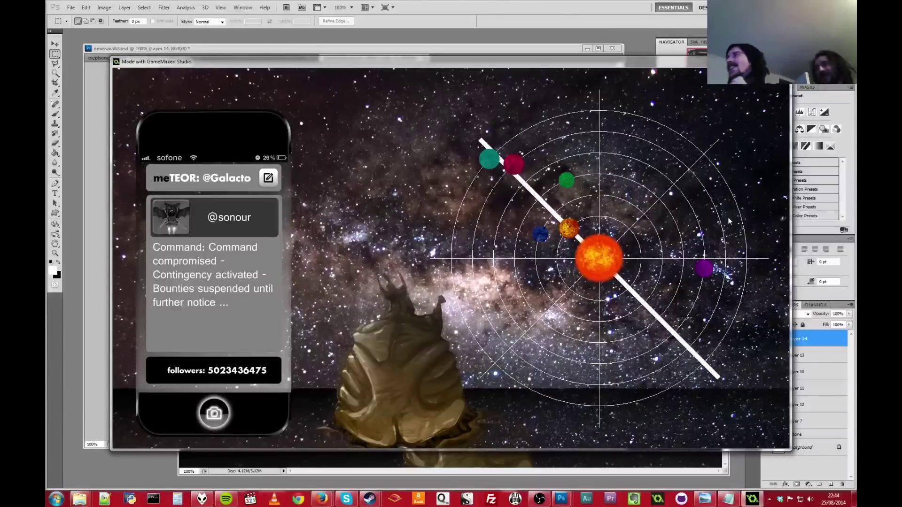
{"action": "left_click", "coordinate": [587, 254]}
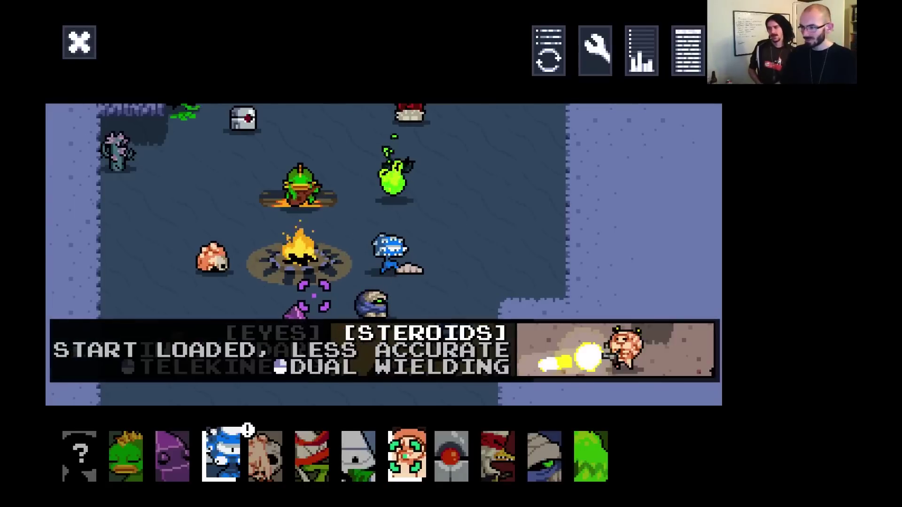
{"action": "left_click", "coordinate": [314, 295]}
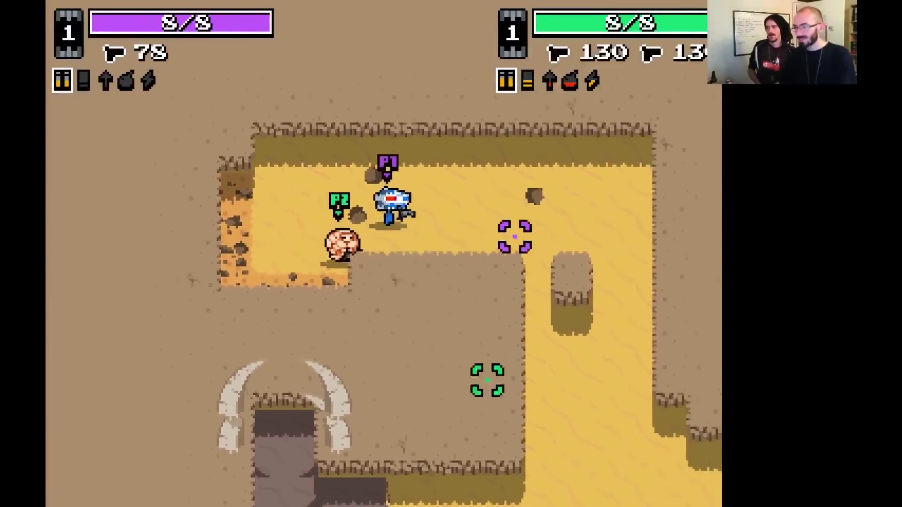
{"action": "key", "text": "s"}
{"action": "key", "text": "d"}
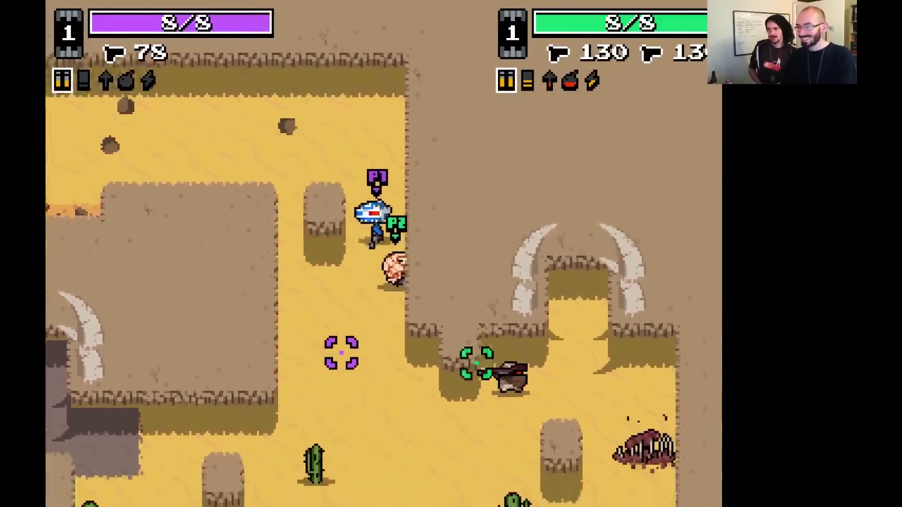
{"action": "key", "text": "s"}
{"action": "key", "text": "a"}
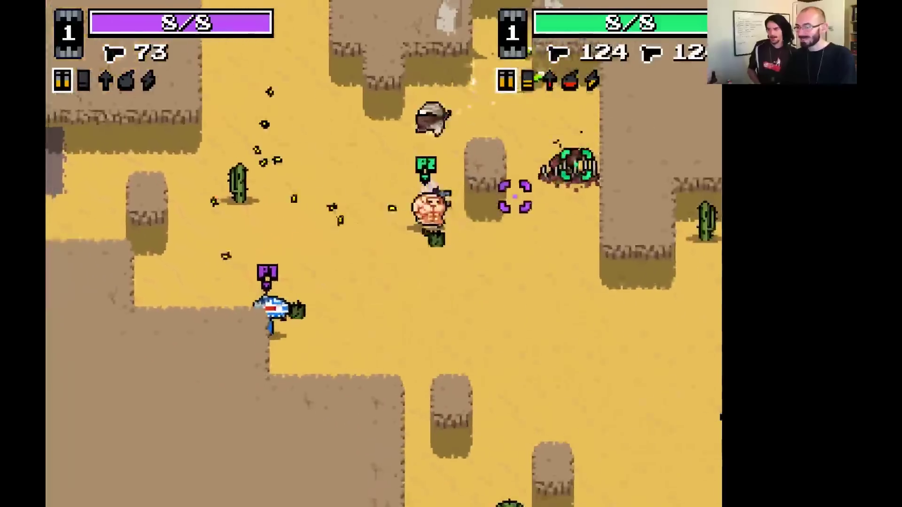
{"action": "key", "text": "d"}
{"action": "key", "text": "w"}
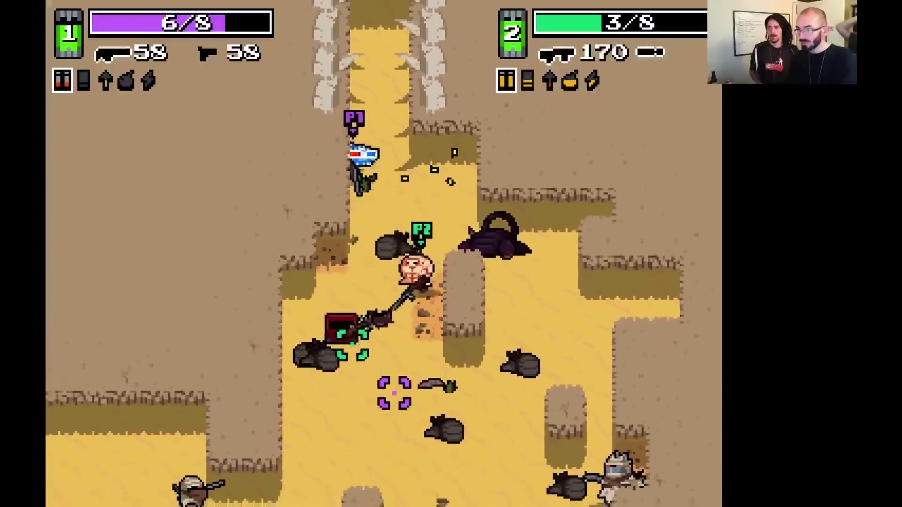
{"action": "key", "text": "w"}
{"action": "key", "text": "space"}
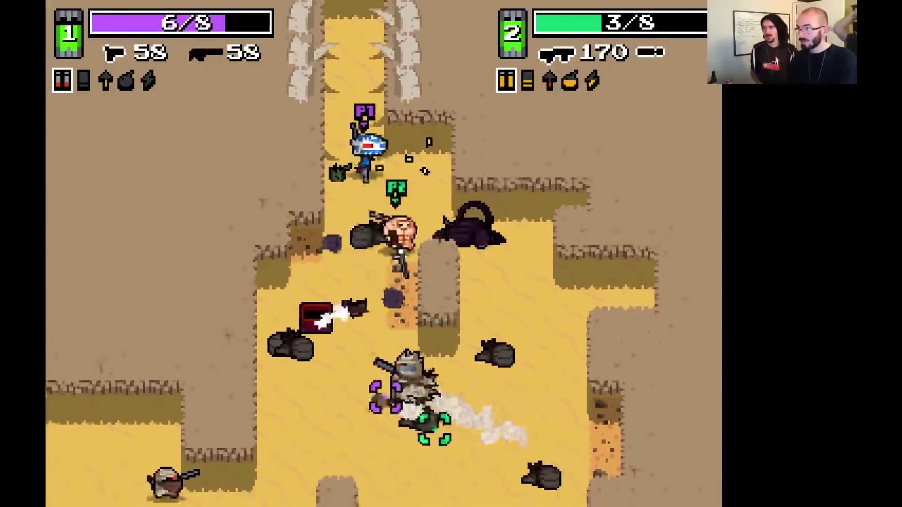
{"action": "key", "text": "a"}
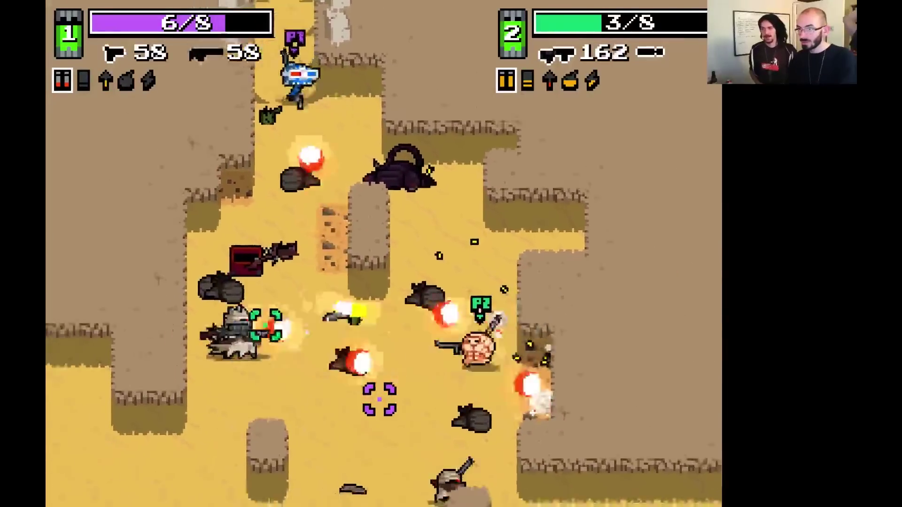
{"action": "key", "text": "e"}
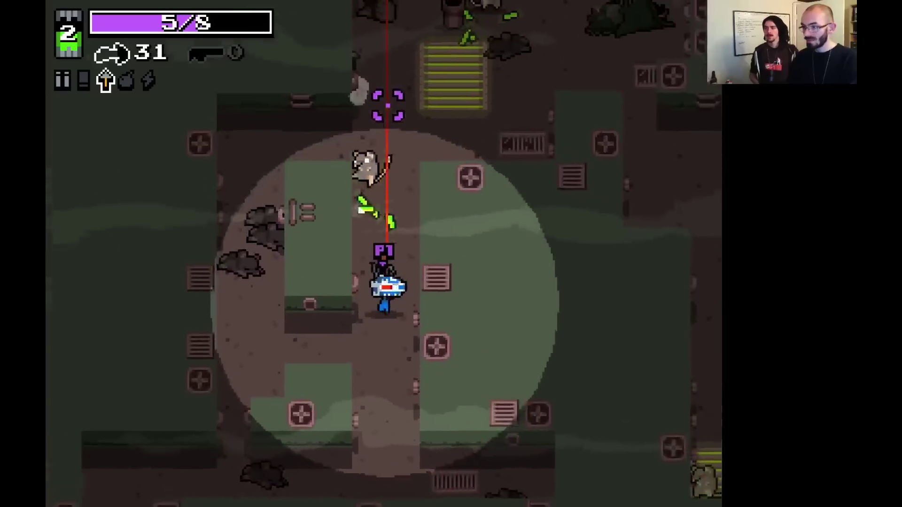
{"action": "key", "text": "a"}
{"action": "left_click", "coordinate": [520, 126]}
{"action": "key", "text": "w"}
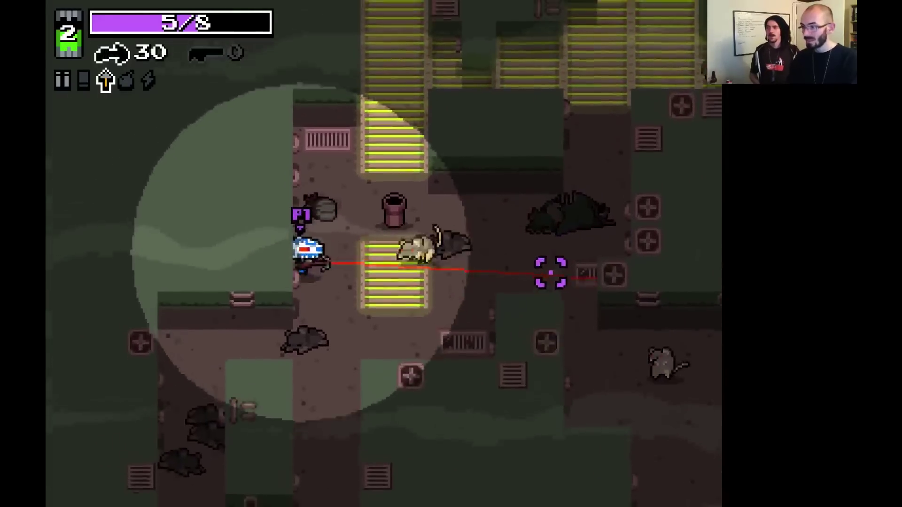
{"action": "left_click", "coordinate": [529, 217]}
{"action": "left_click", "coordinate": [409, 128]}
{"action": "key", "text": "w"}
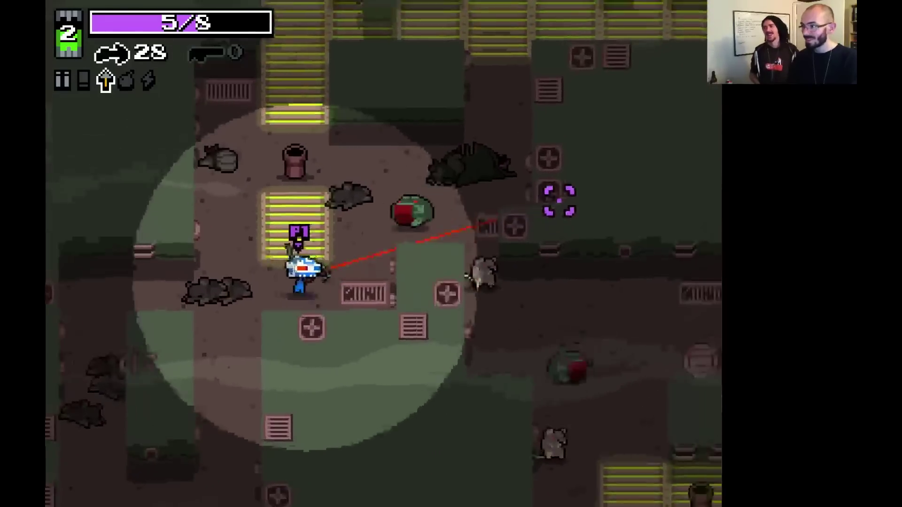
{"action": "left_click", "coordinate": [508, 150]}
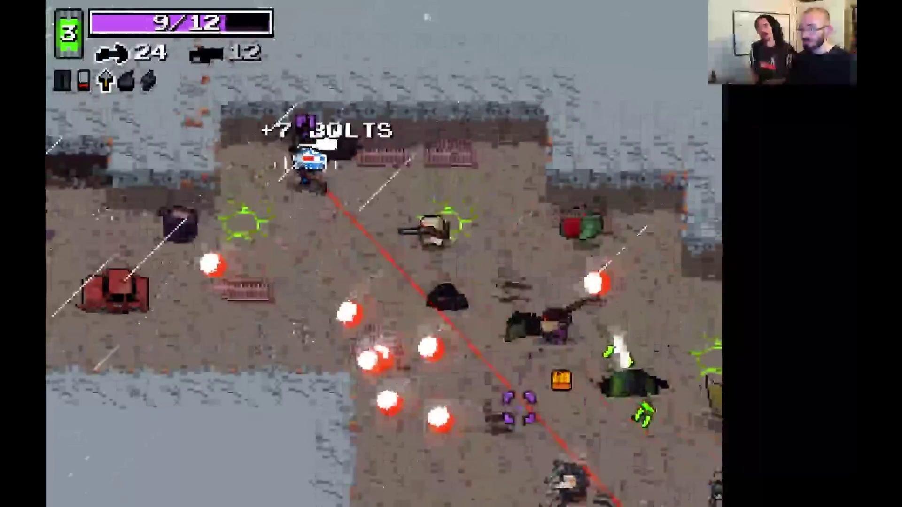
{"action": "key", "text": "d"}
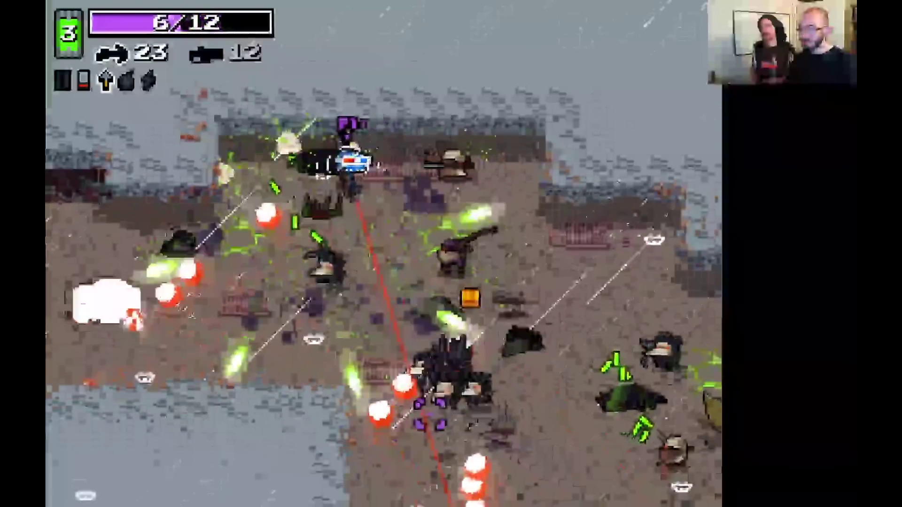
{"action": "left_click", "coordinate": [625, 281]}
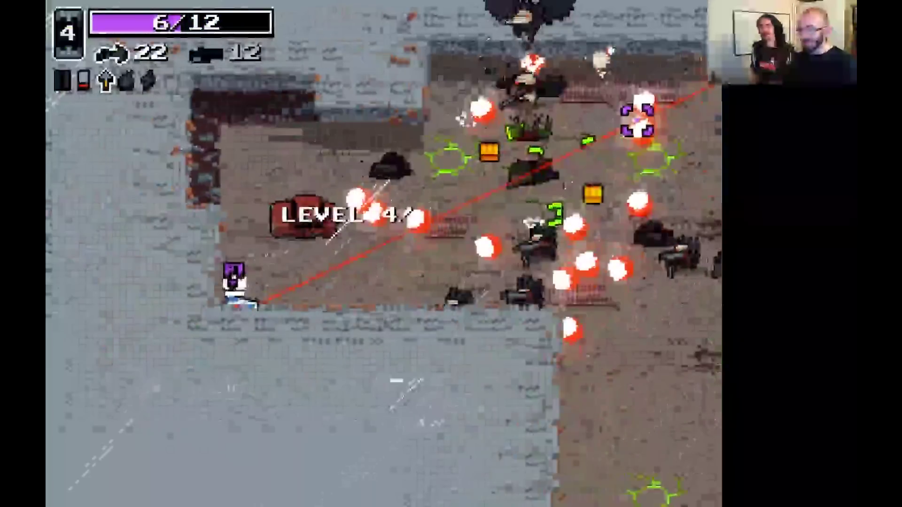
{"action": "key", "text": "w"}
{"action": "left_click", "coordinate": [704, 257]}
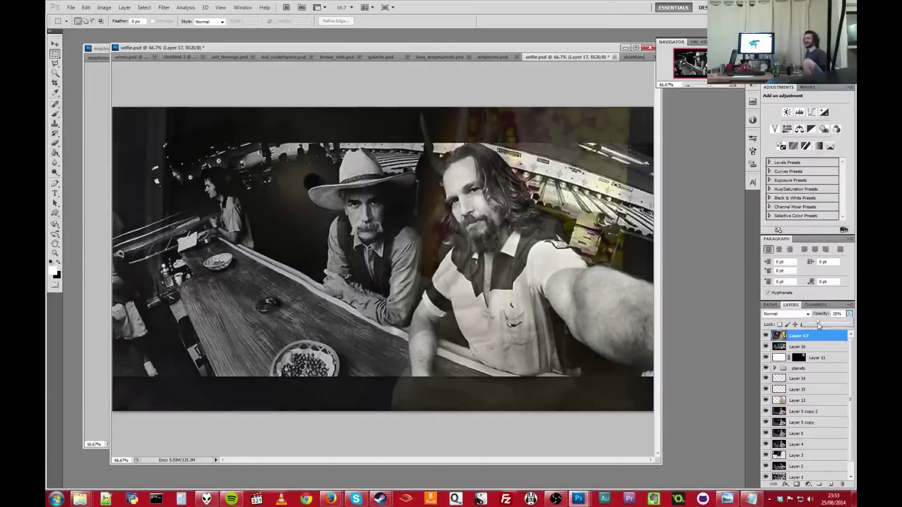
Step: Raise the opacity of Layer 17 in selfie.psd
{"action": "left_click_drag", "start_coordinate": [822, 322], "coordinate": [852, 321]}
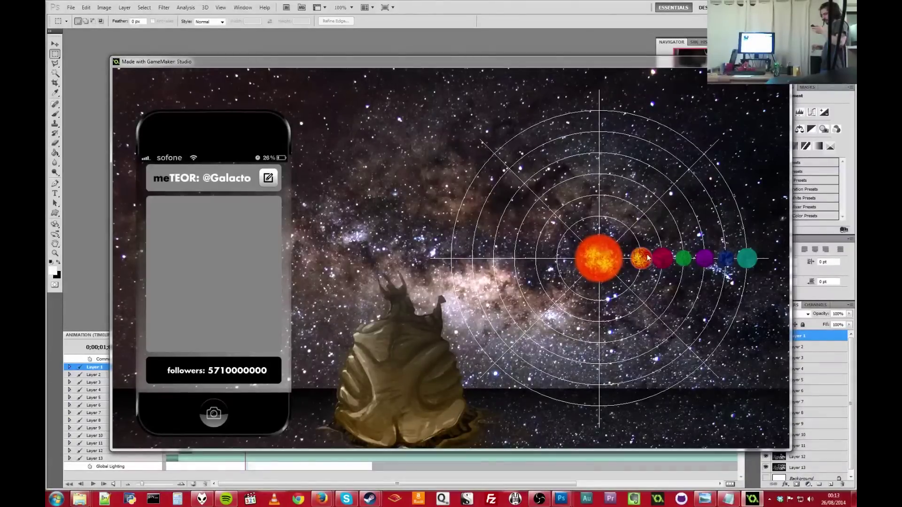
Step: Playtest the galactosIntolerant build by moving planets around their orbits and triggering the phone's selfie camera
{"action": "left_click", "coordinate": [748, 259]}
{"action": "left_click_drag", "start_coordinate": [750, 264], "coordinate": [728, 269]}
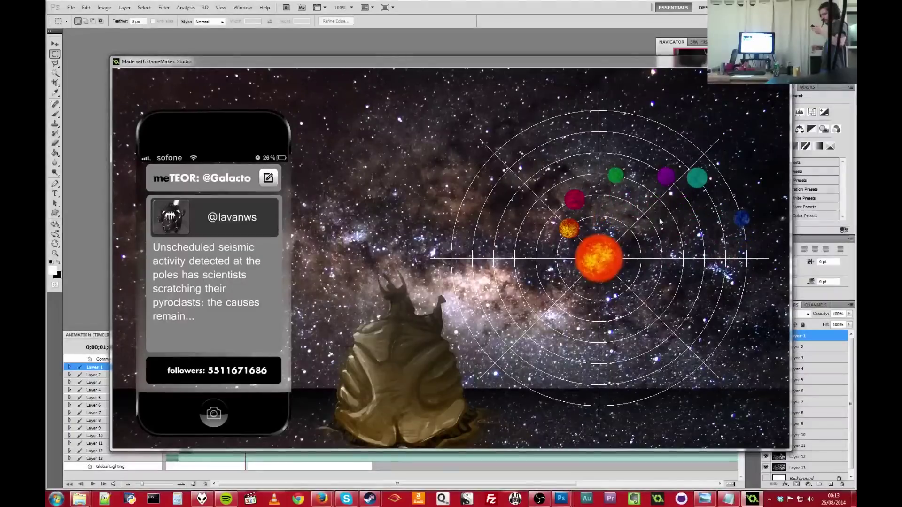
{"action": "left_click", "coordinate": [574, 199]}
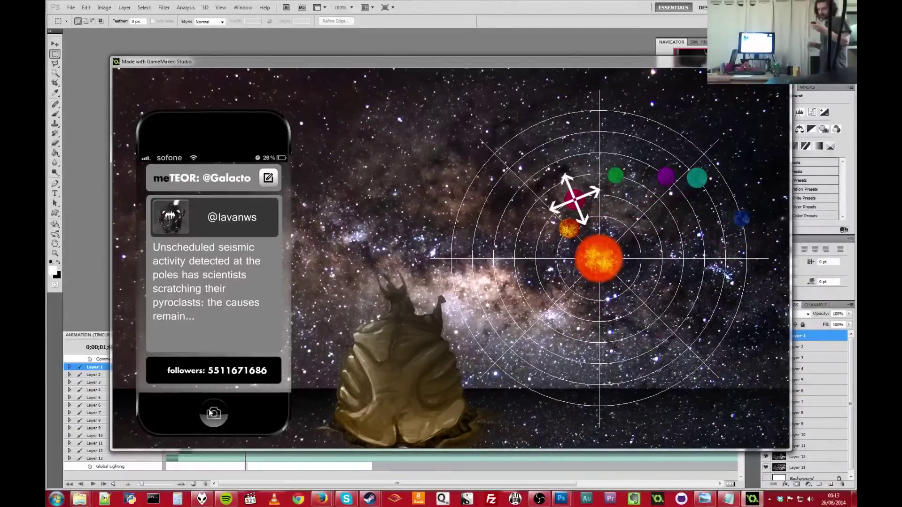
{"action": "left_click_drag", "start_coordinate": [549, 220], "coordinate": [603, 260]}
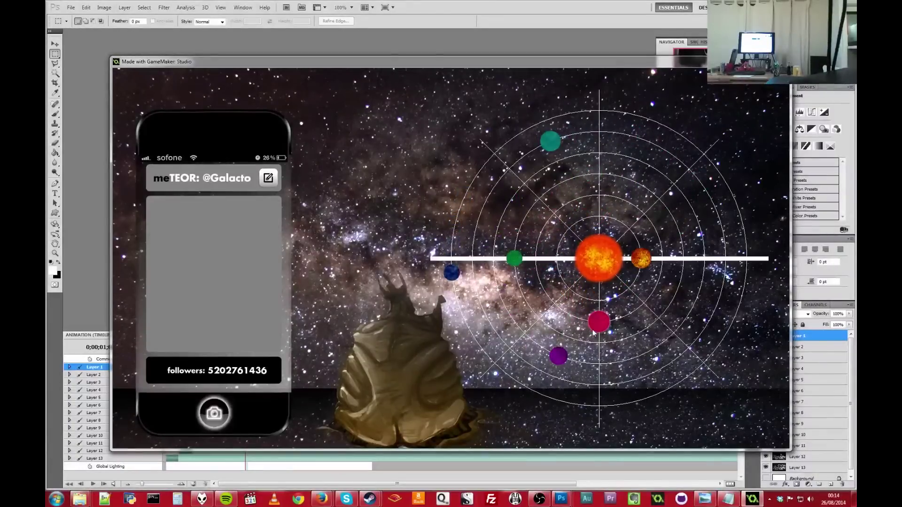
{"action": "left_click", "coordinate": [216, 415]}
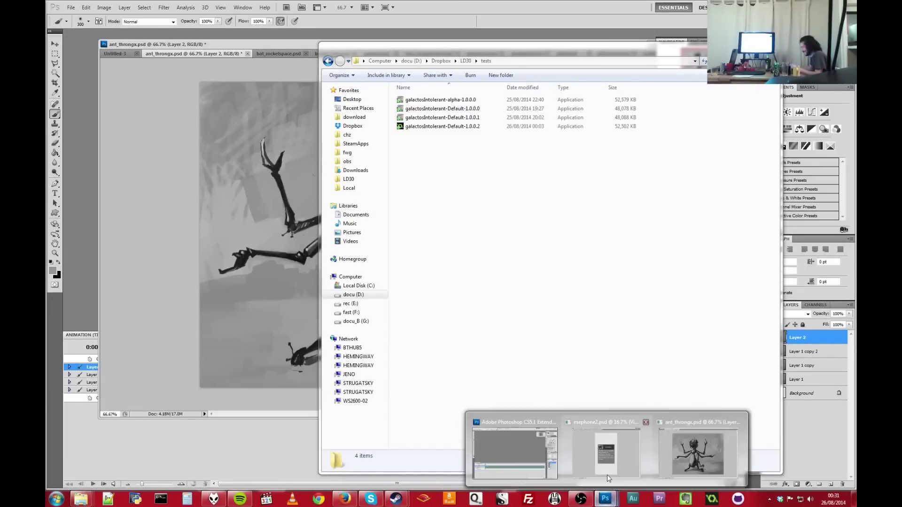
{"action": "left_click", "coordinate": [713, 437]}
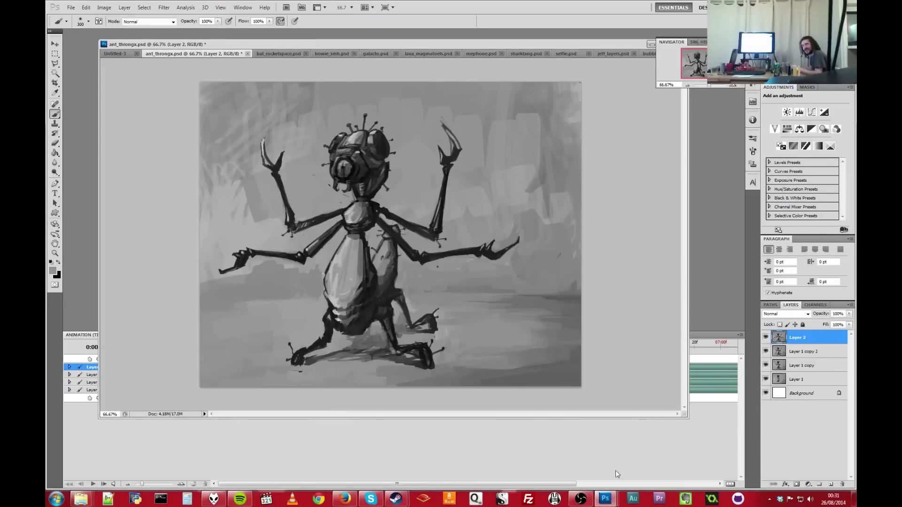
{"action": "left_click", "coordinate": [604, 497]}
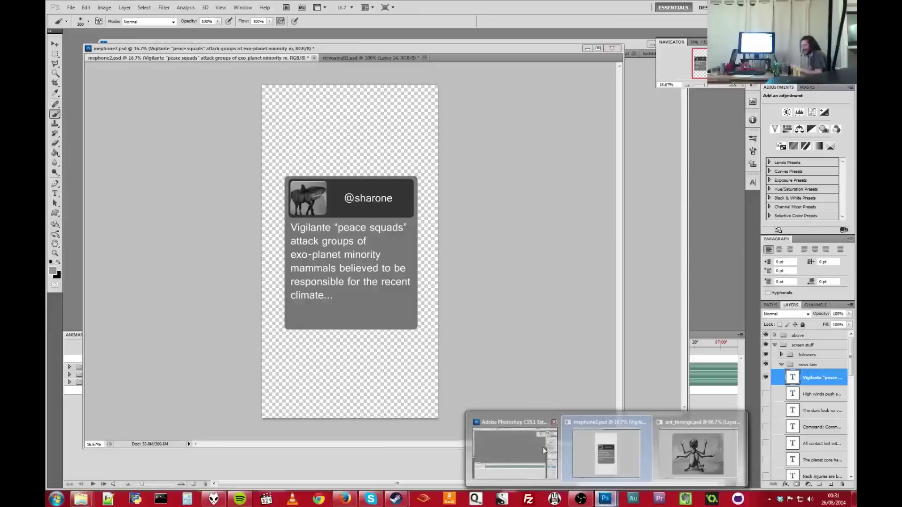
{"action": "left_click", "coordinate": [373, 57]}
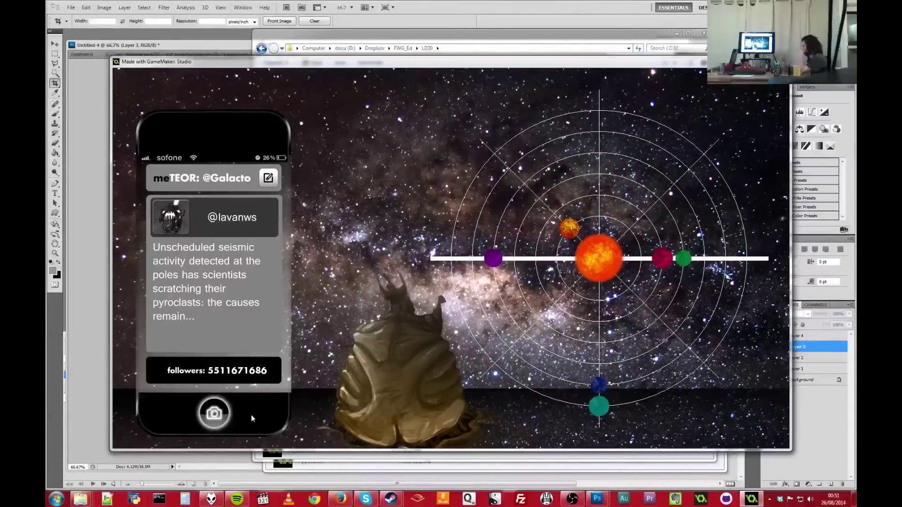
Step: Playtest the galactosIntolerant game to its ending with the selfie camera, quit it and cancel the crash check
{"action": "left_click", "coordinate": [213, 415]}
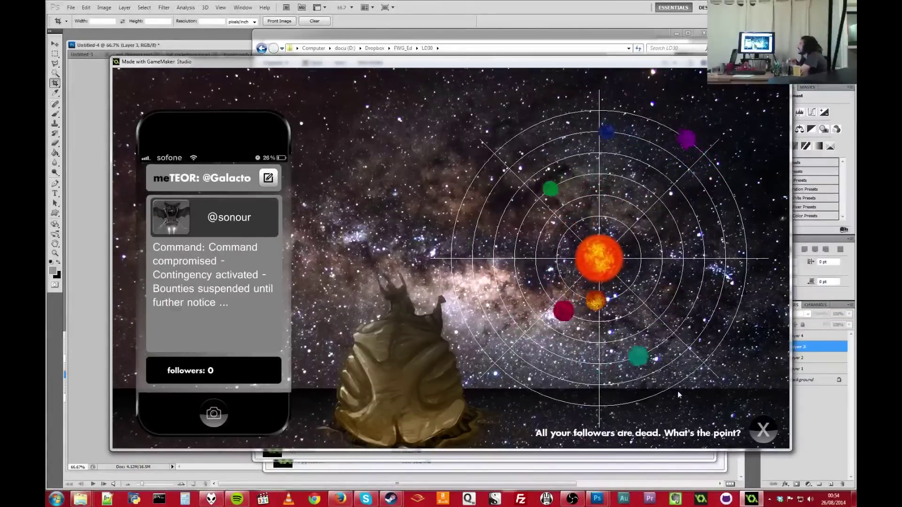
{"action": "left_click", "coordinate": [763, 430]}
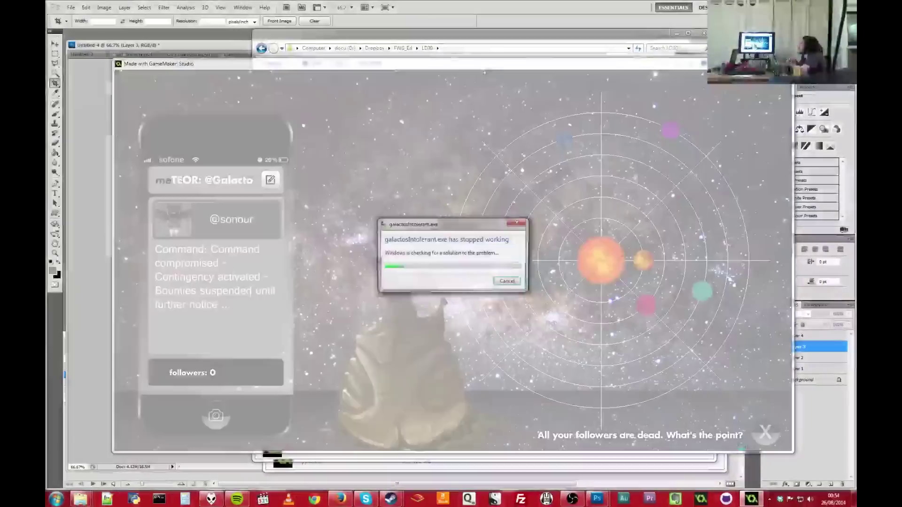
{"action": "left_click", "coordinate": [504, 282]}
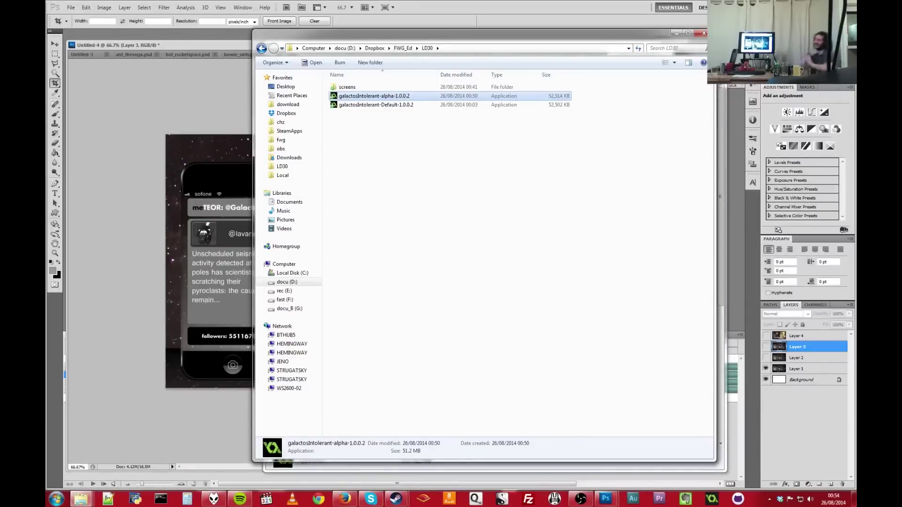